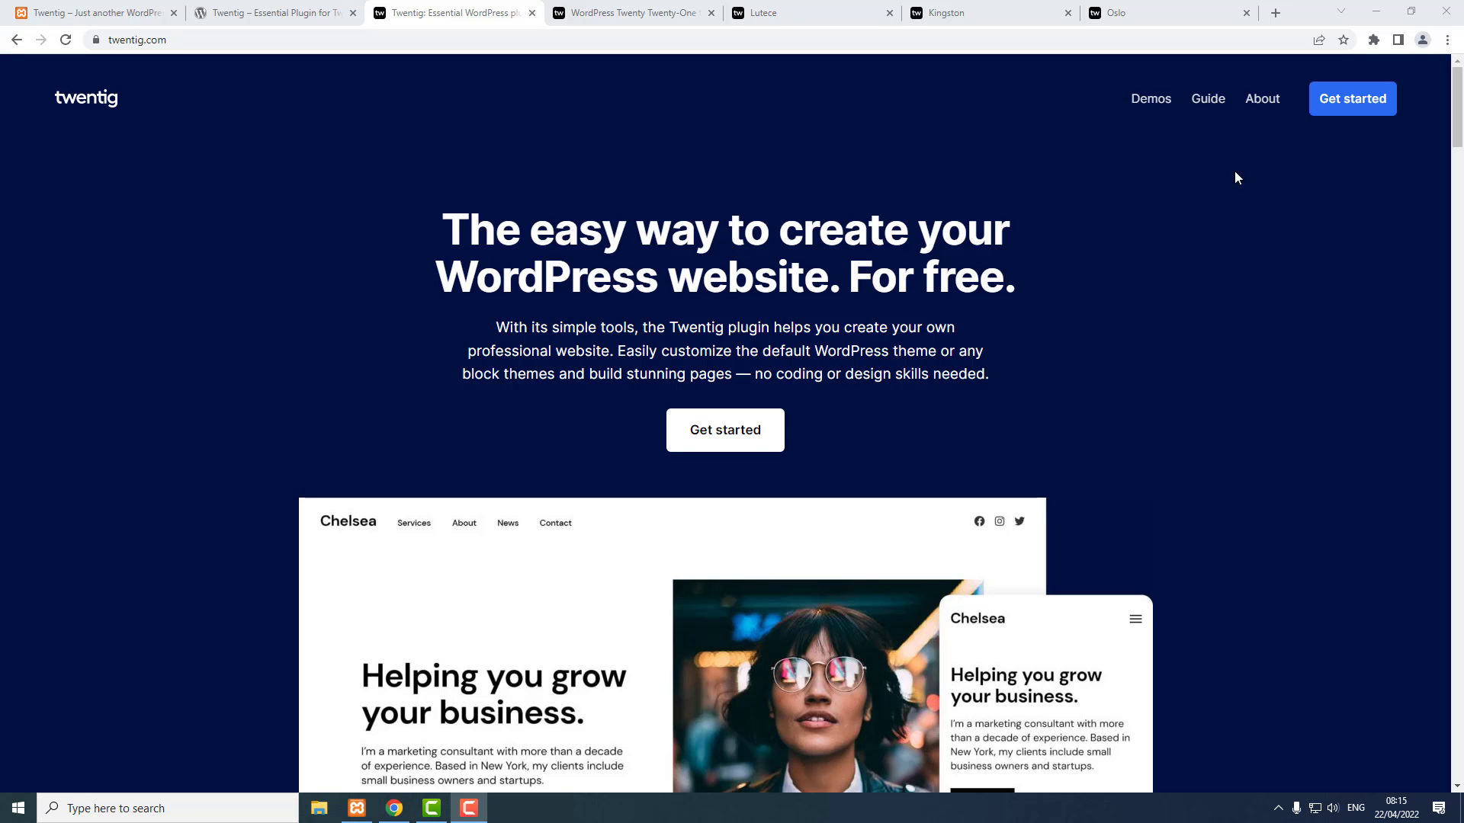
Switch to the browser tab with the local Twentig WordPress site.
click(63, 16)
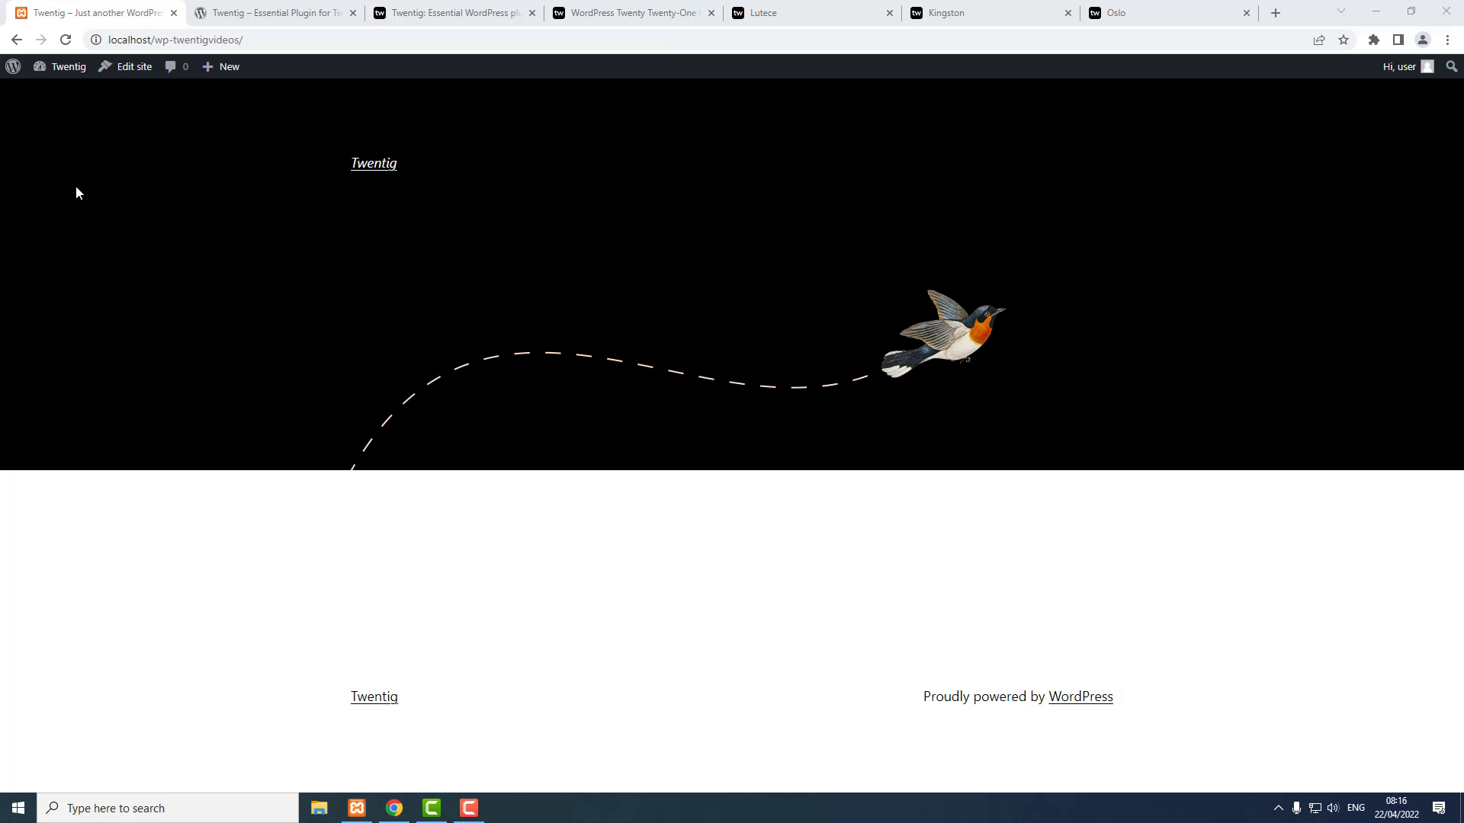
Activate the Twenty Twenty-One theme from Appearance > Themes in the dashboard.
mouse_move(65, 70)
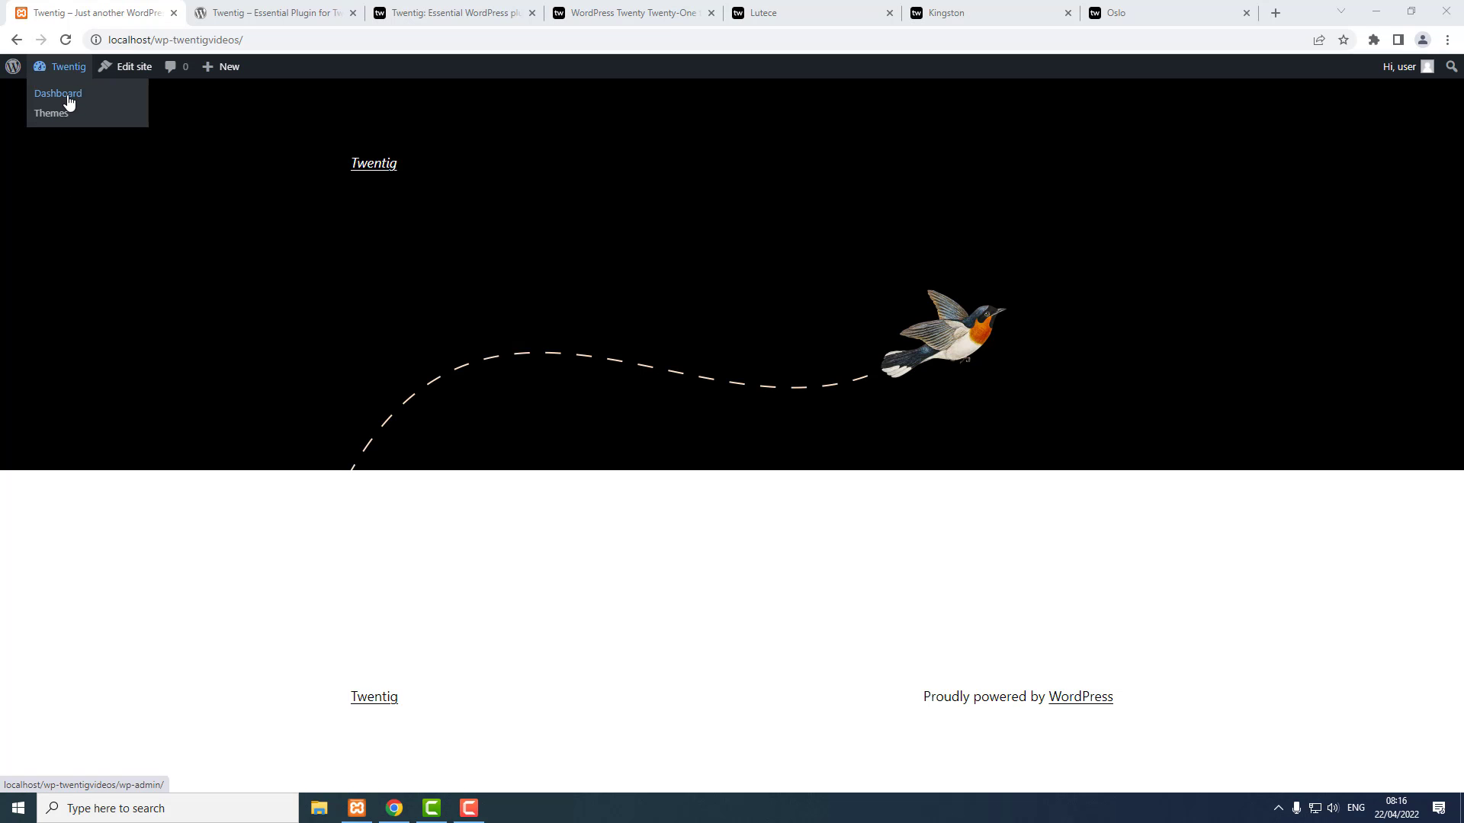
click(68, 100)
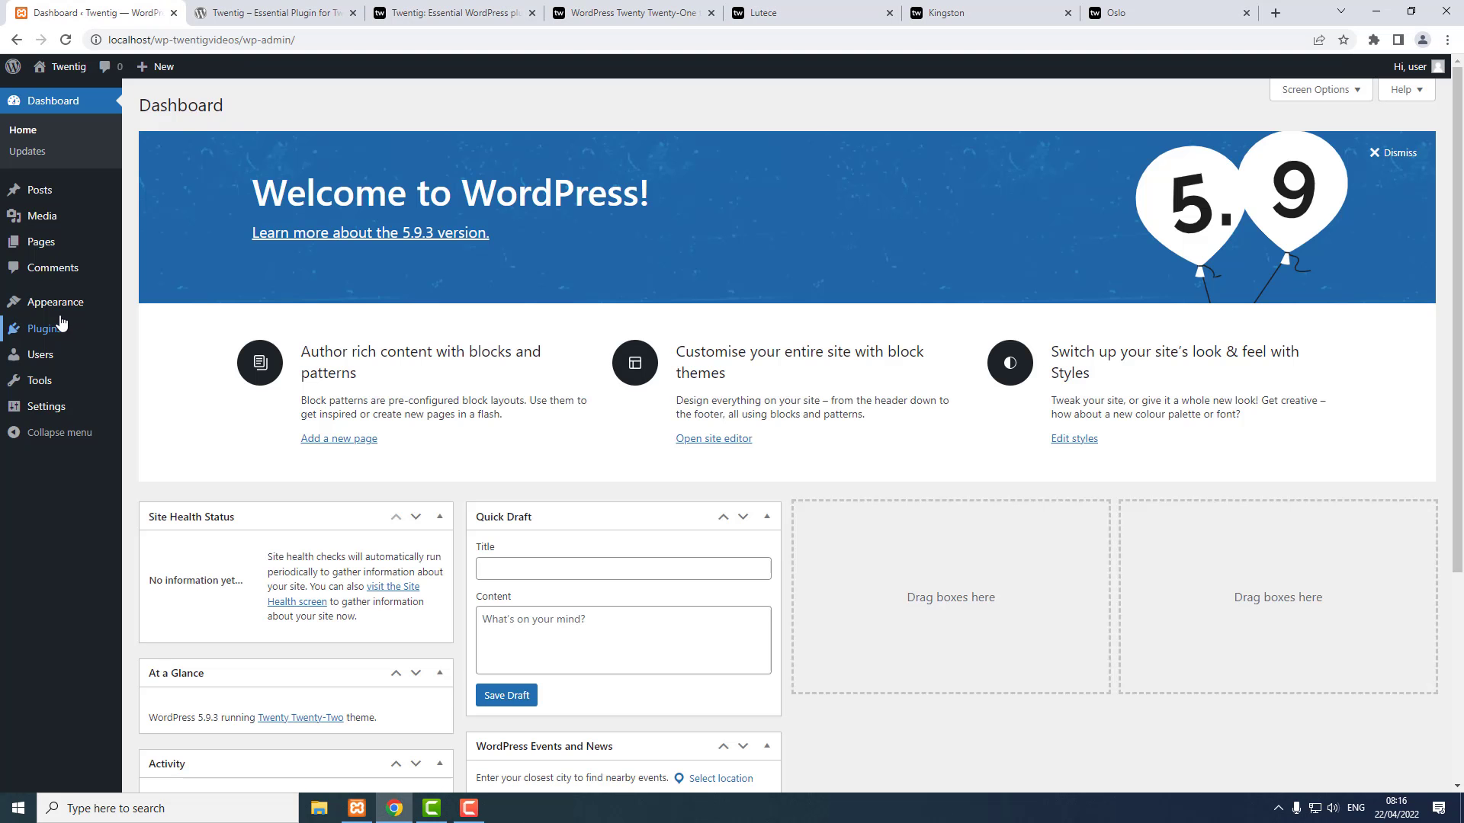
mouse_move(61, 303)
click(153, 306)
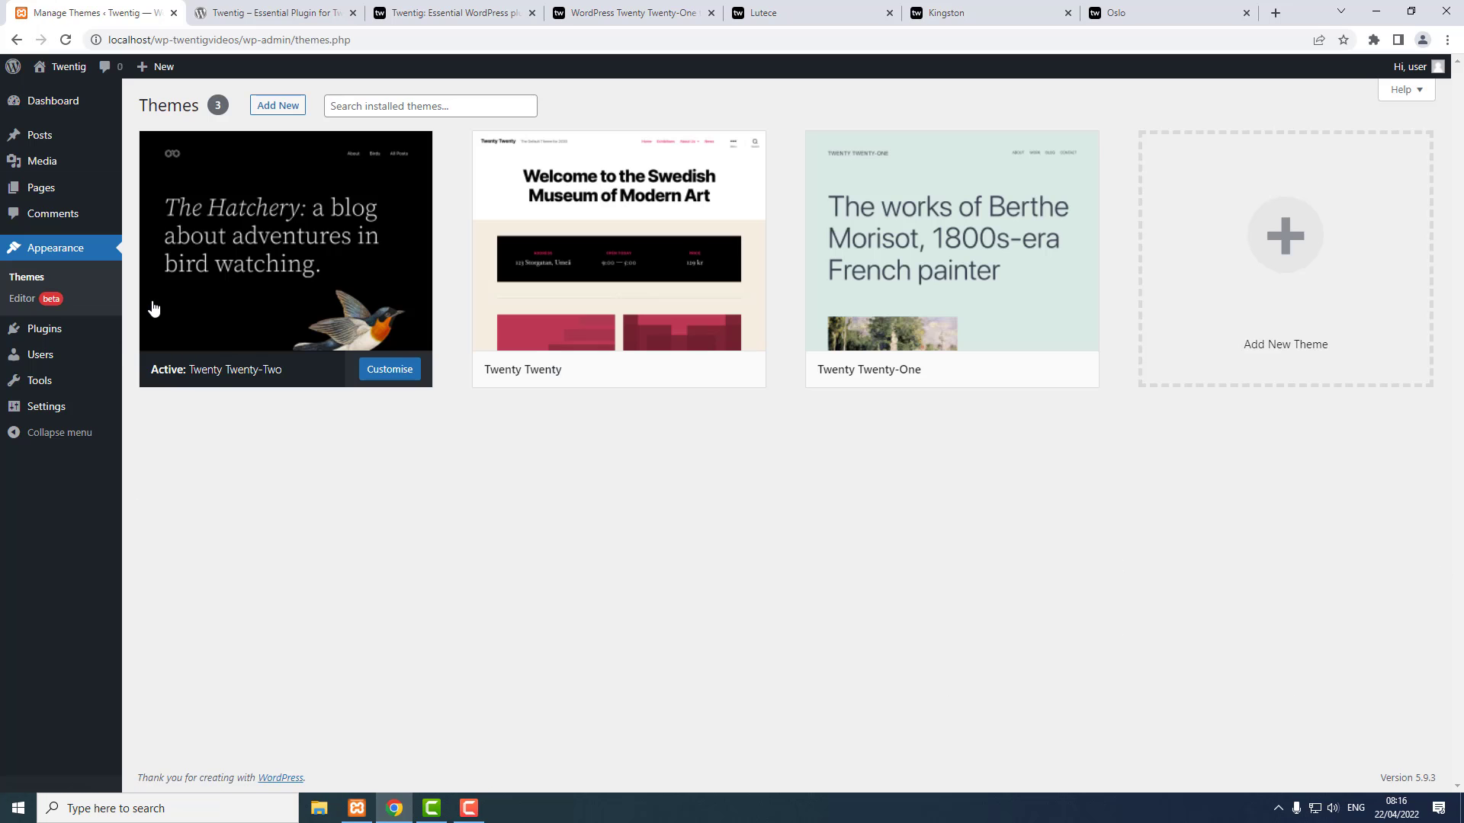
mouse_move(932, 260)
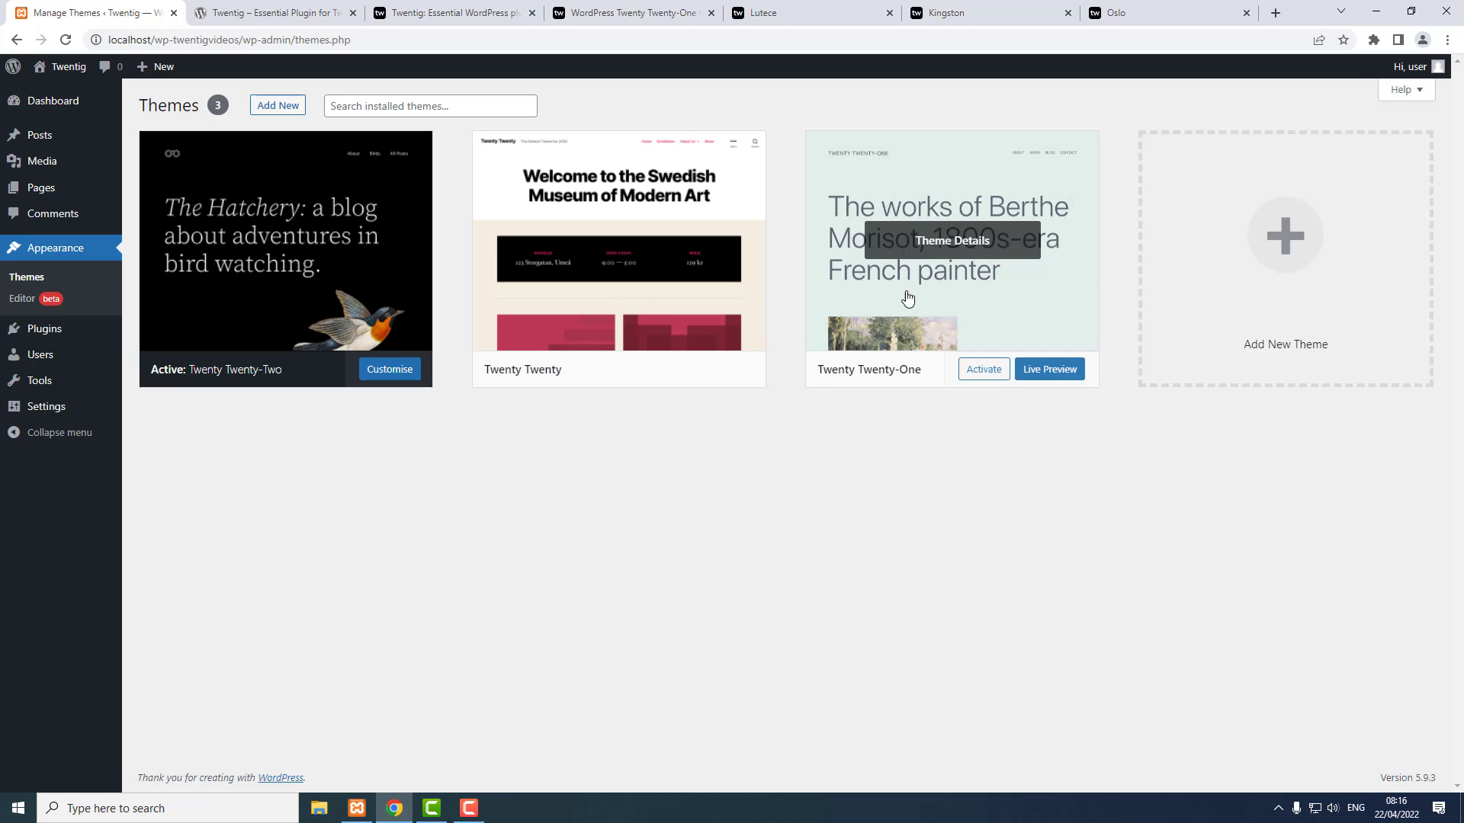
click(984, 369)
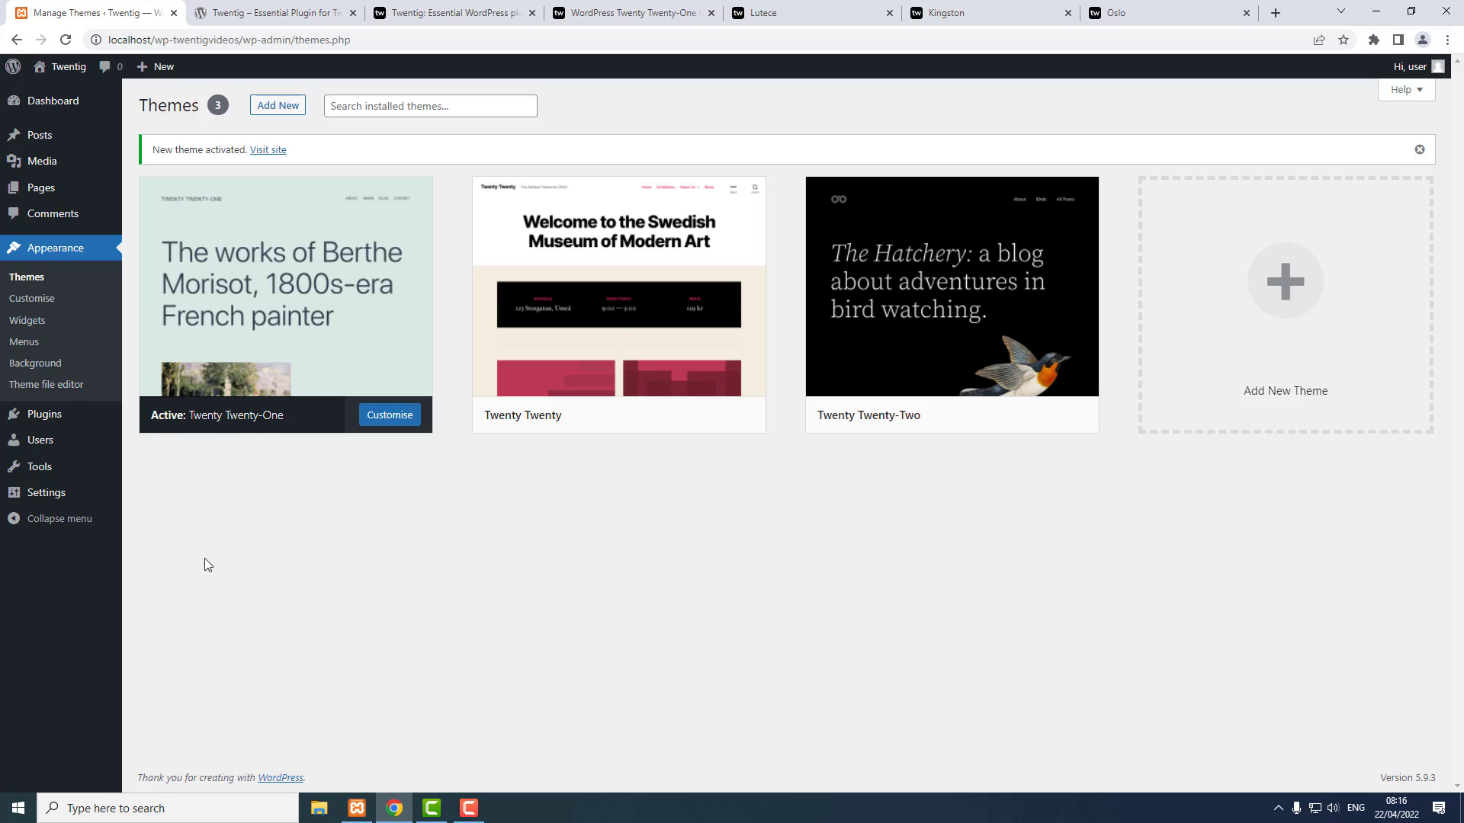
Activate the Twentig plugin in the installed plugins list.
mouse_move(64, 419)
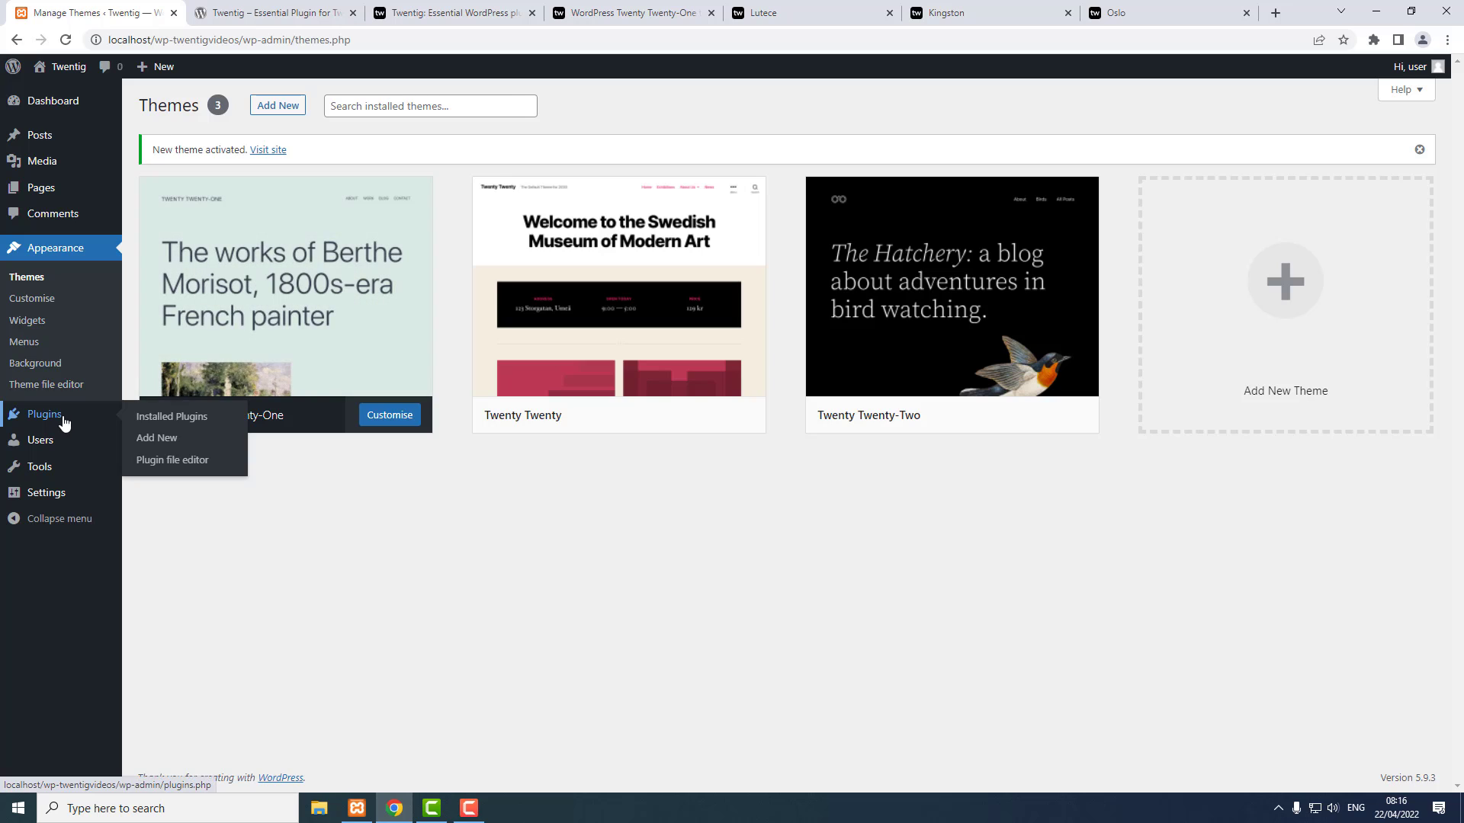
click(64, 422)
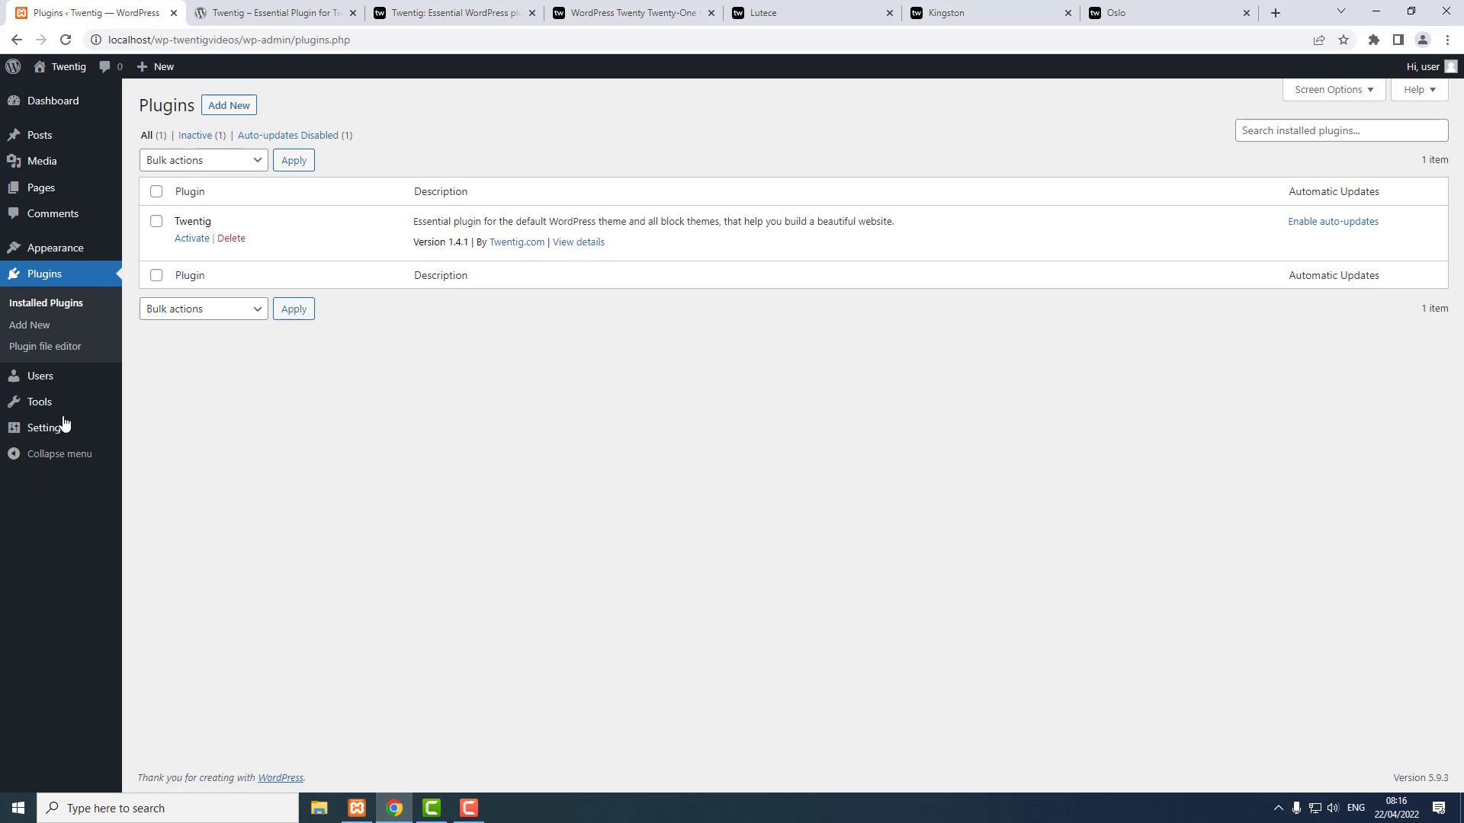
click(191, 239)
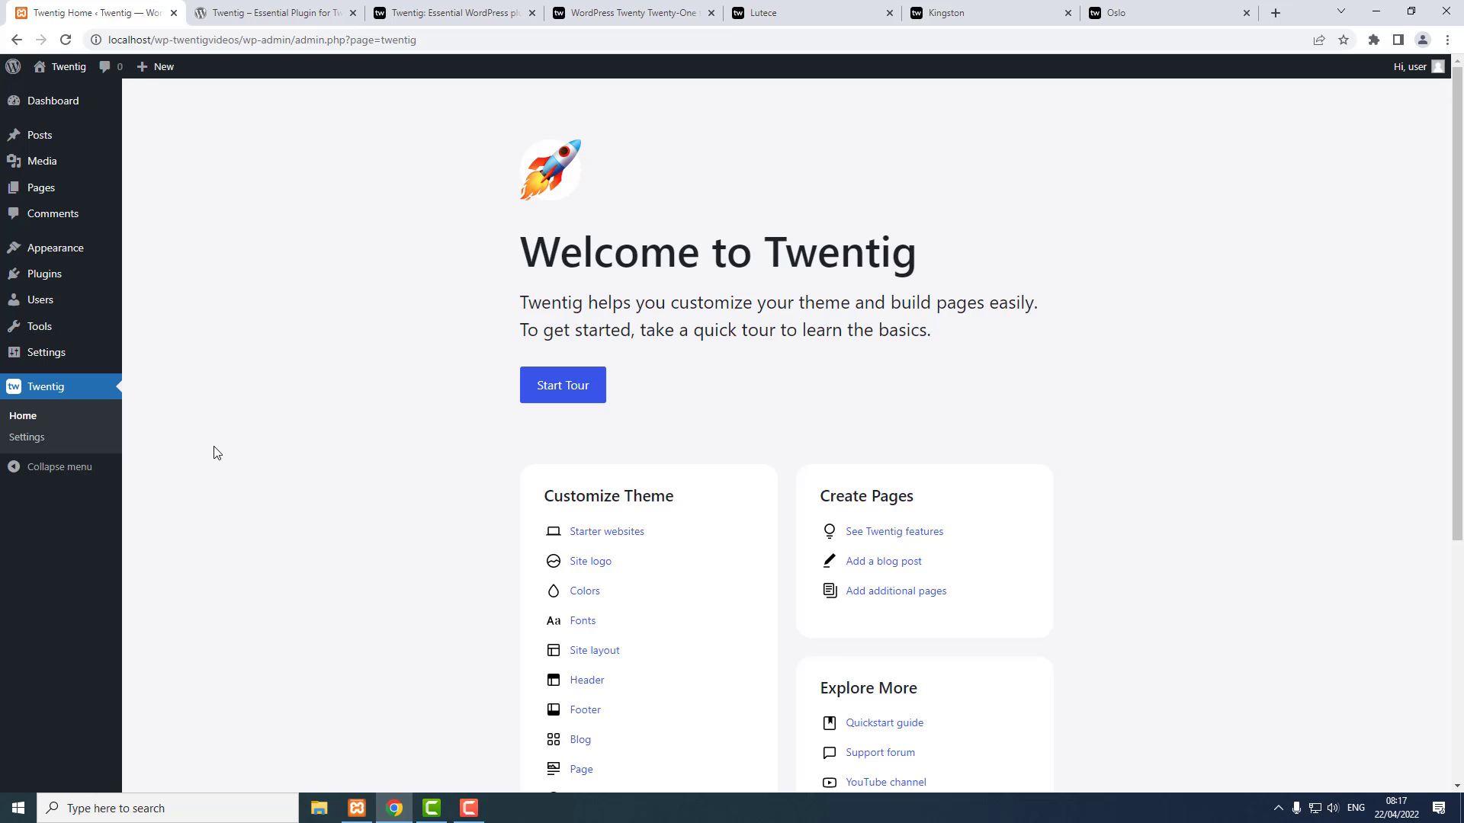
Visit the site's front end, then go back to the dashboard.
mouse_move(67, 66)
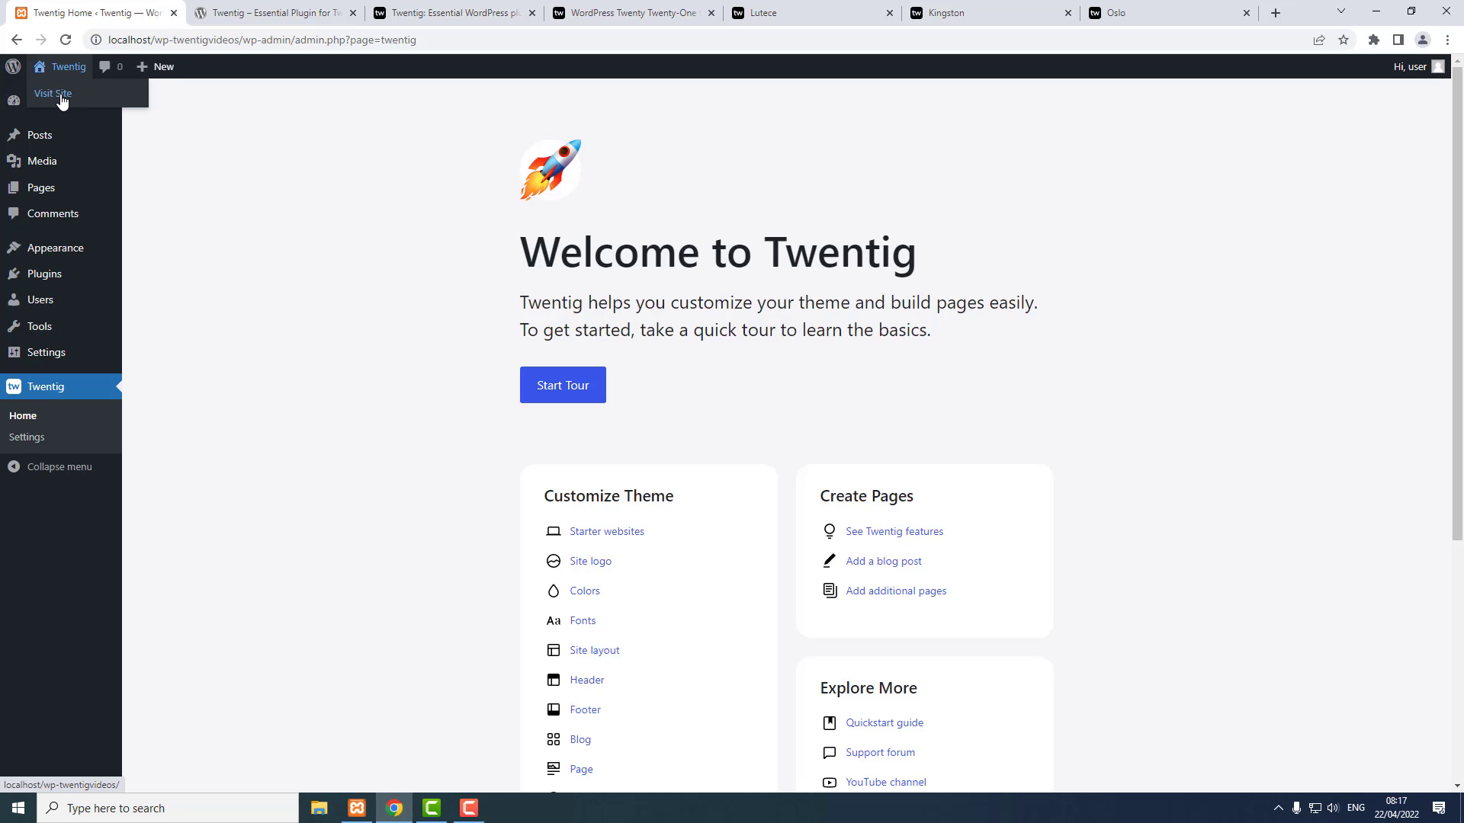
click(59, 95)
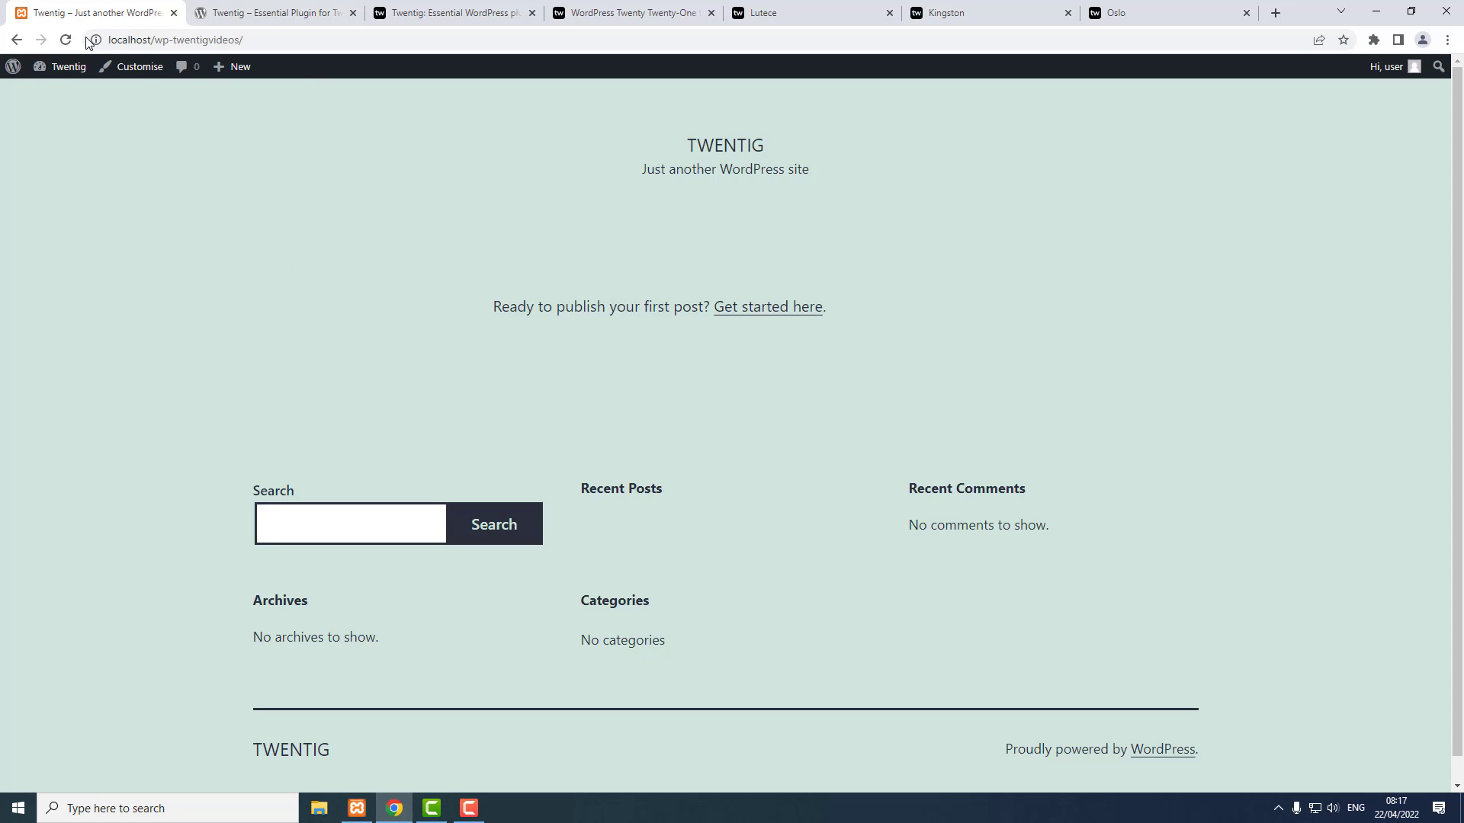
mouse_move(56, 66)
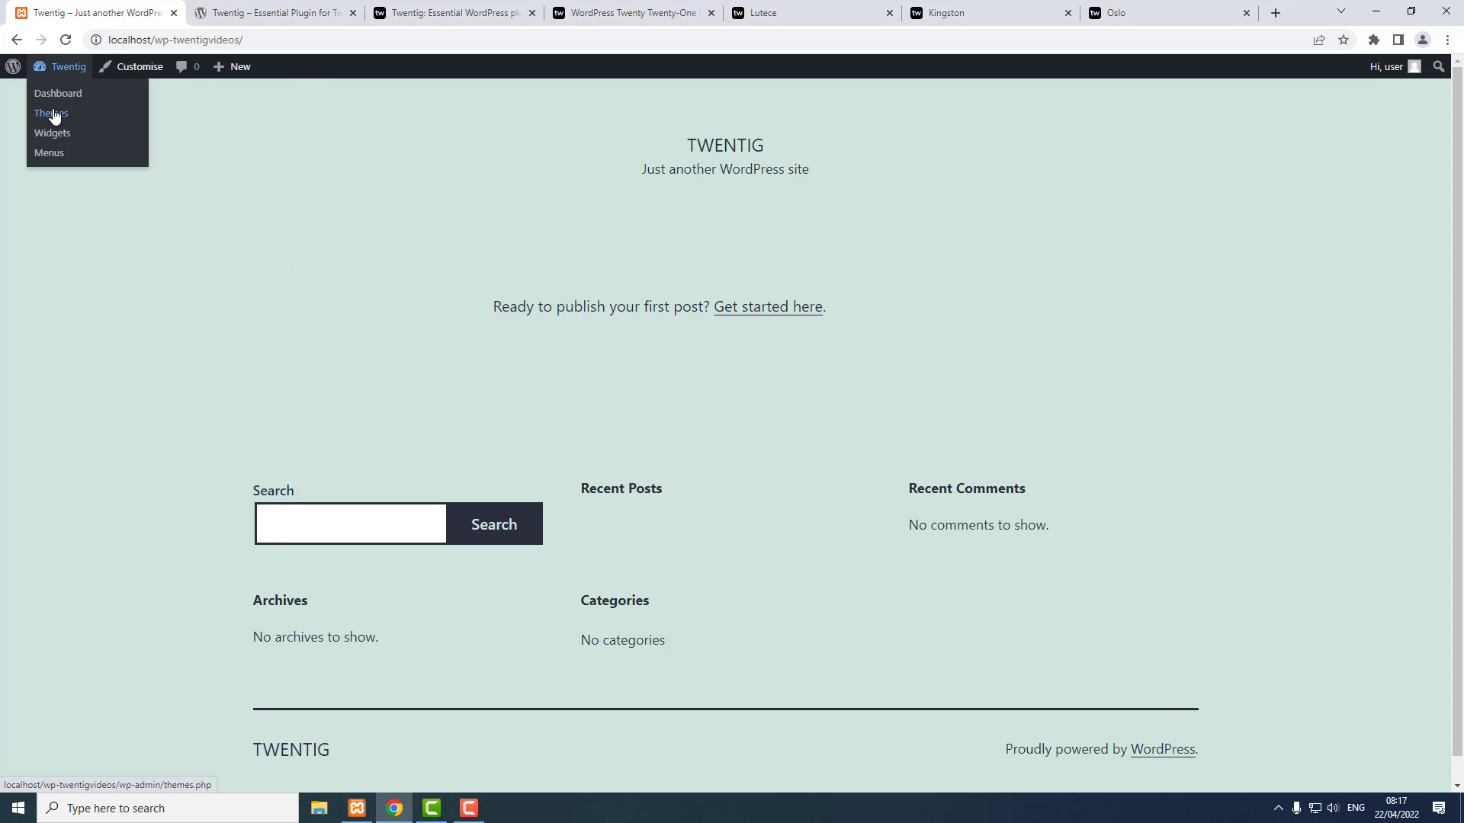
click(56, 93)
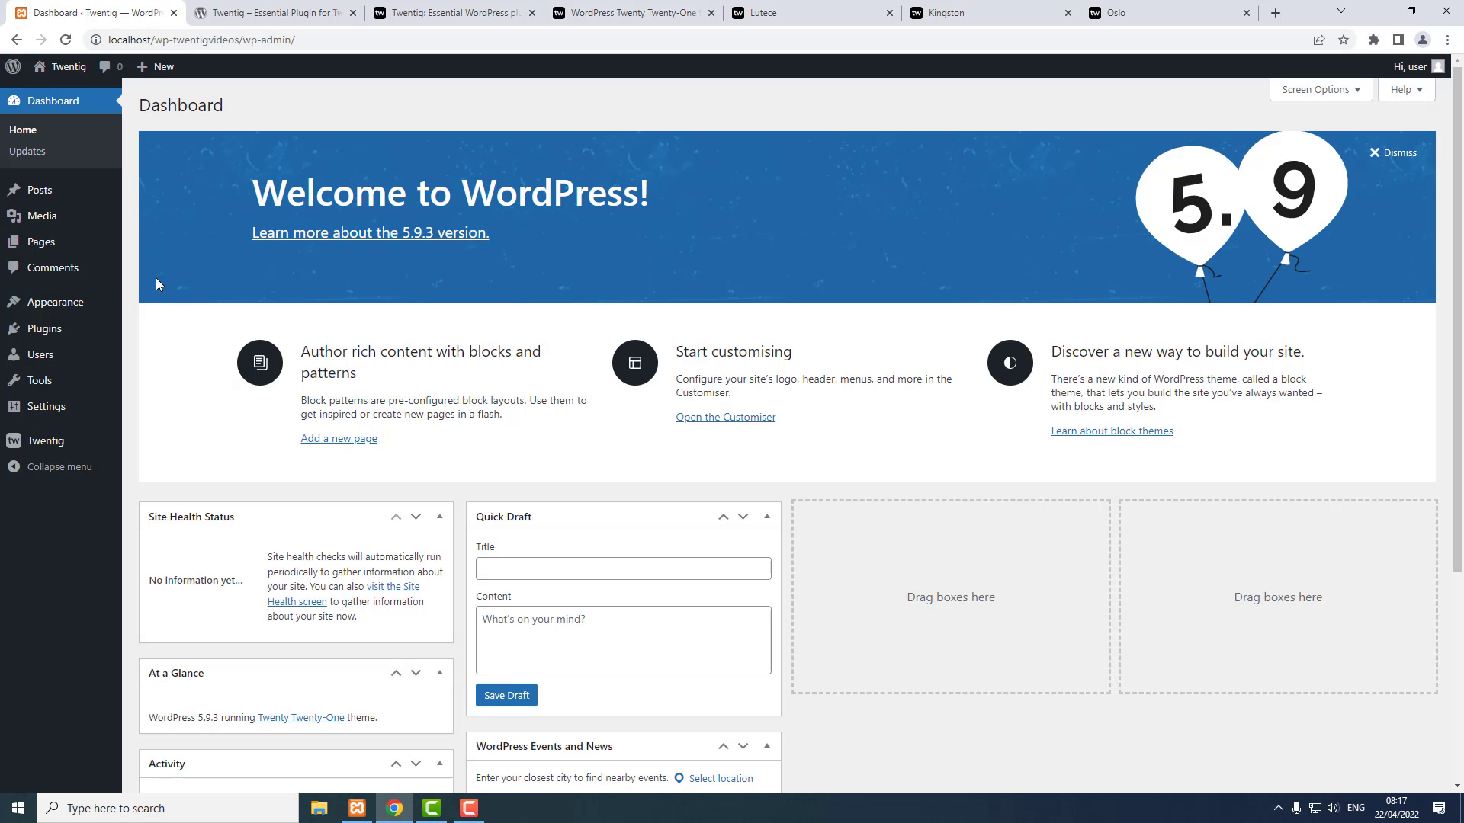
Open the Twentig Starter Websites panel in the Appearance > Customise screen.
mouse_move(20, 305)
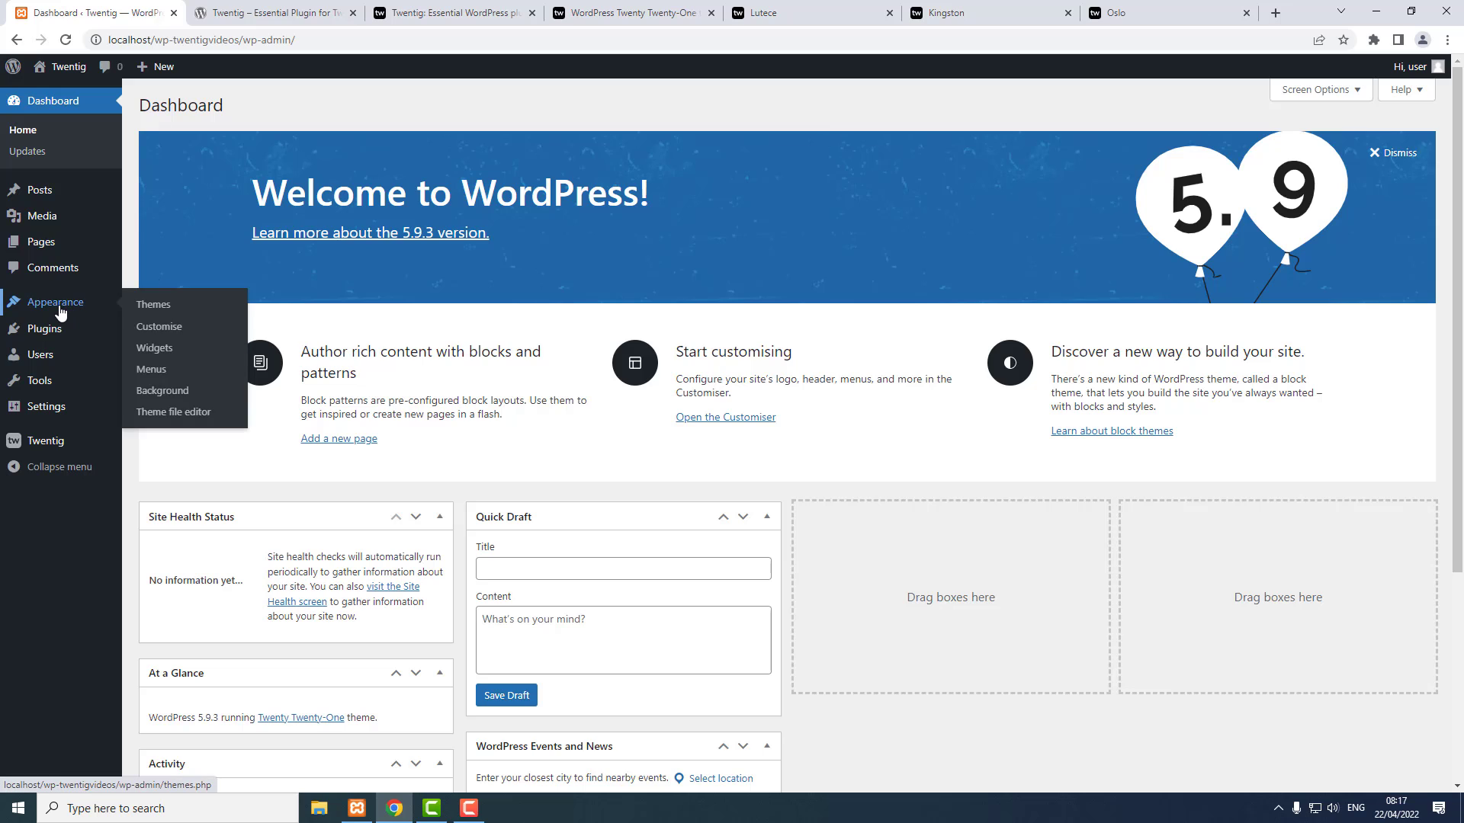
click(153, 326)
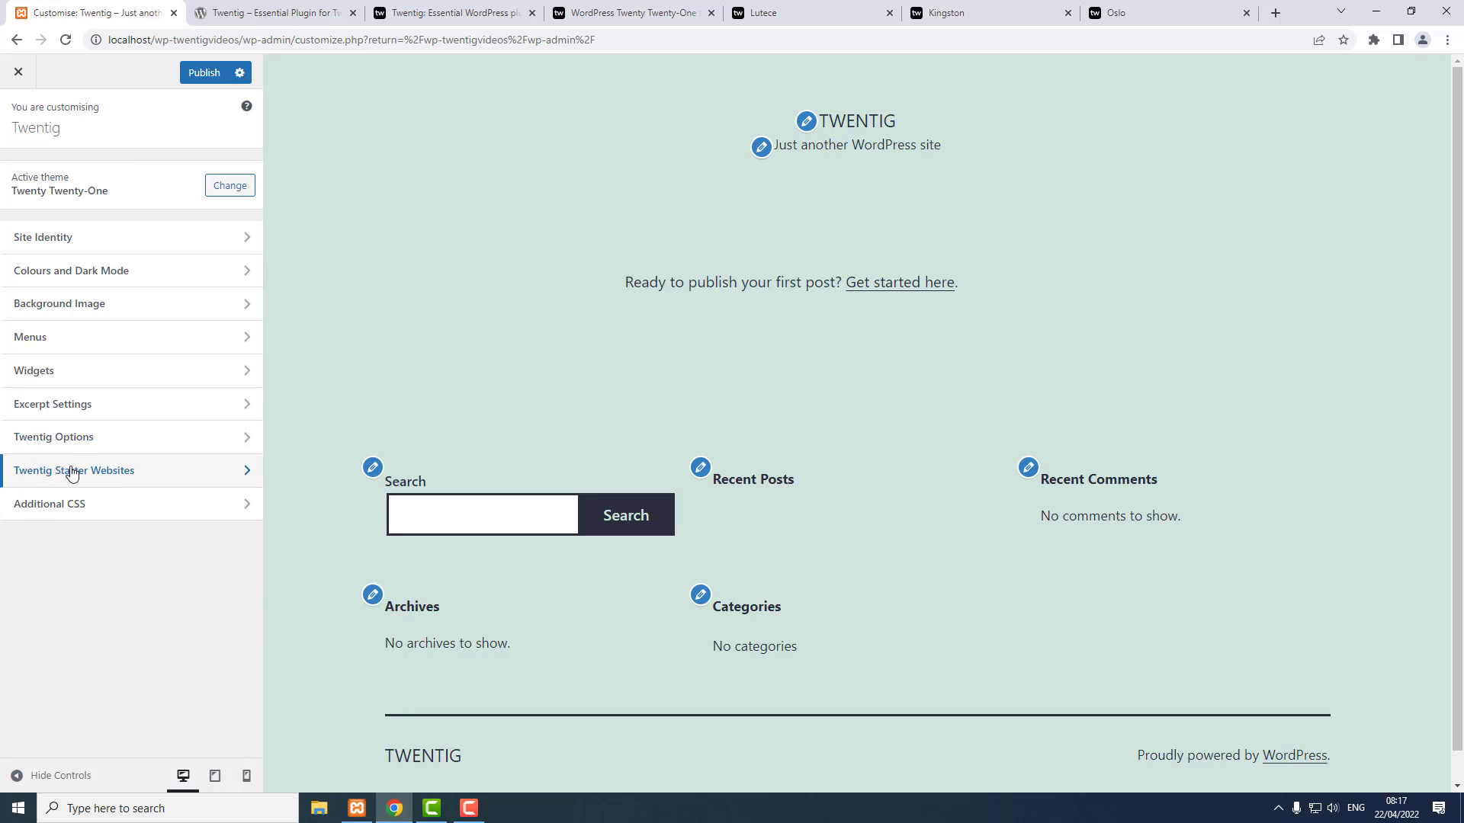
click(122, 472)
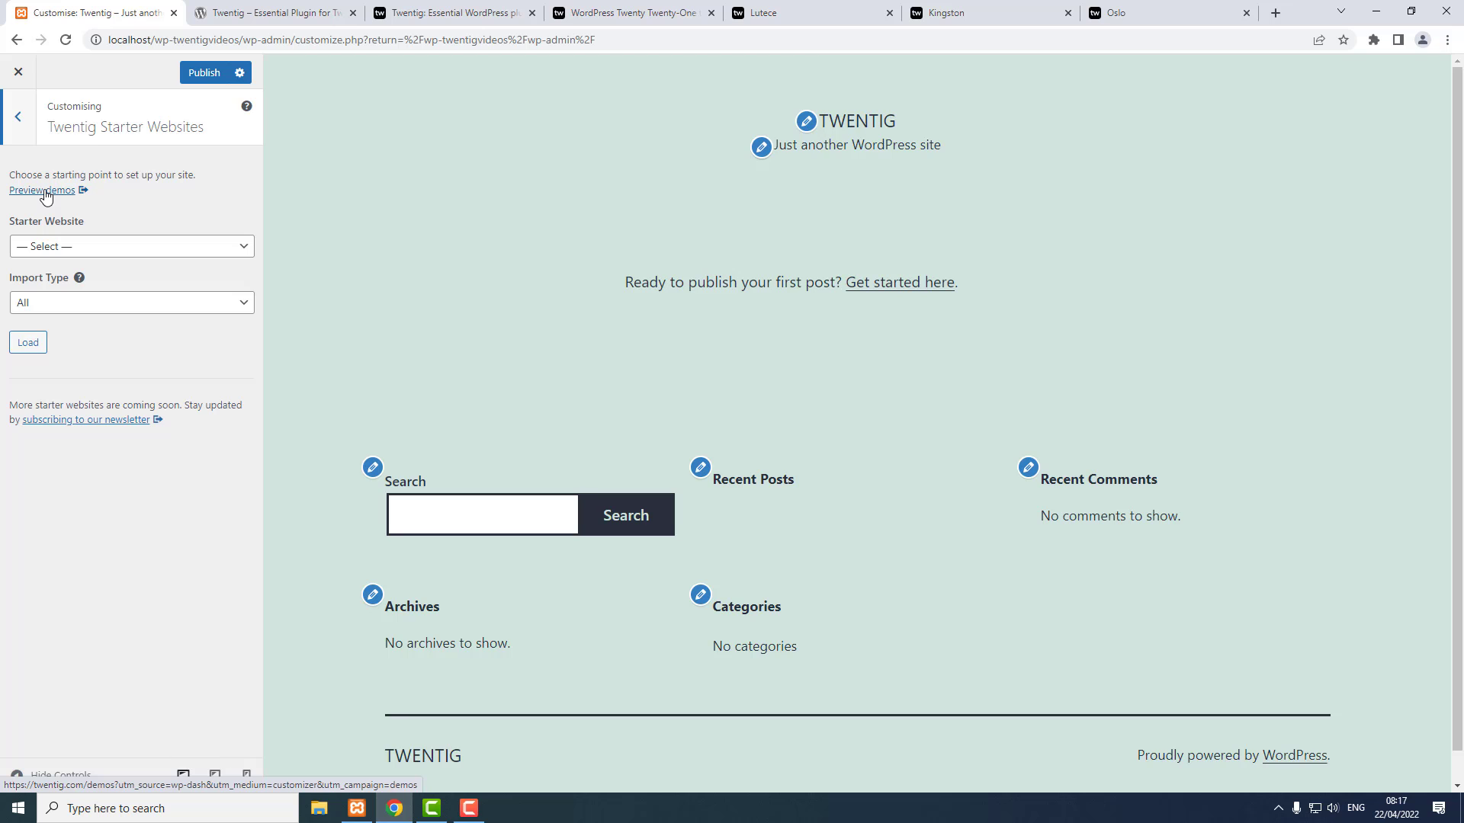
Browse the twentig.com starter demos, including Orlando, Kingston, Lutece, Kyoto and Oslo.
click(46, 191)
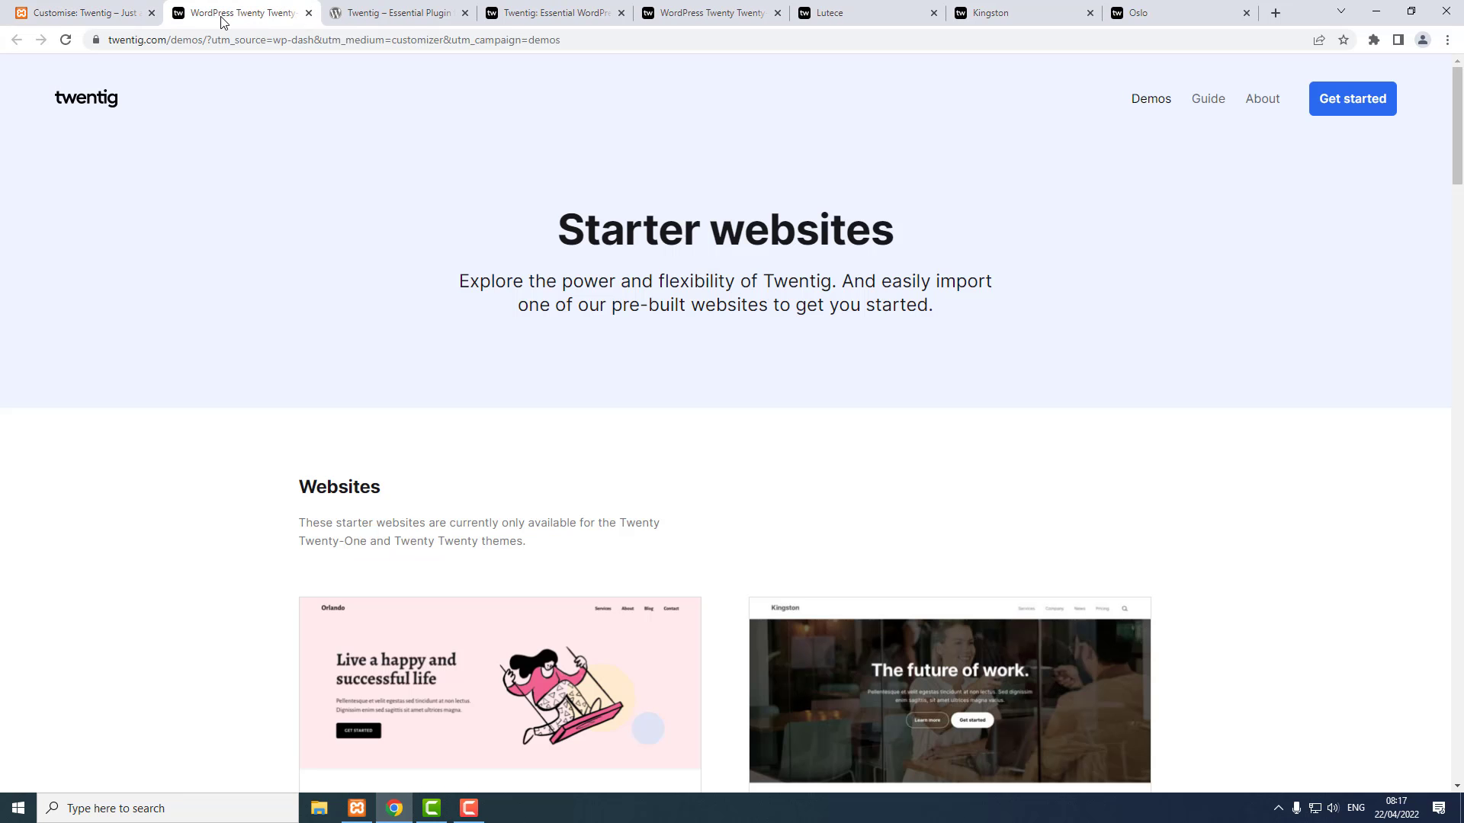
scroll(1131, 382, down, 5)
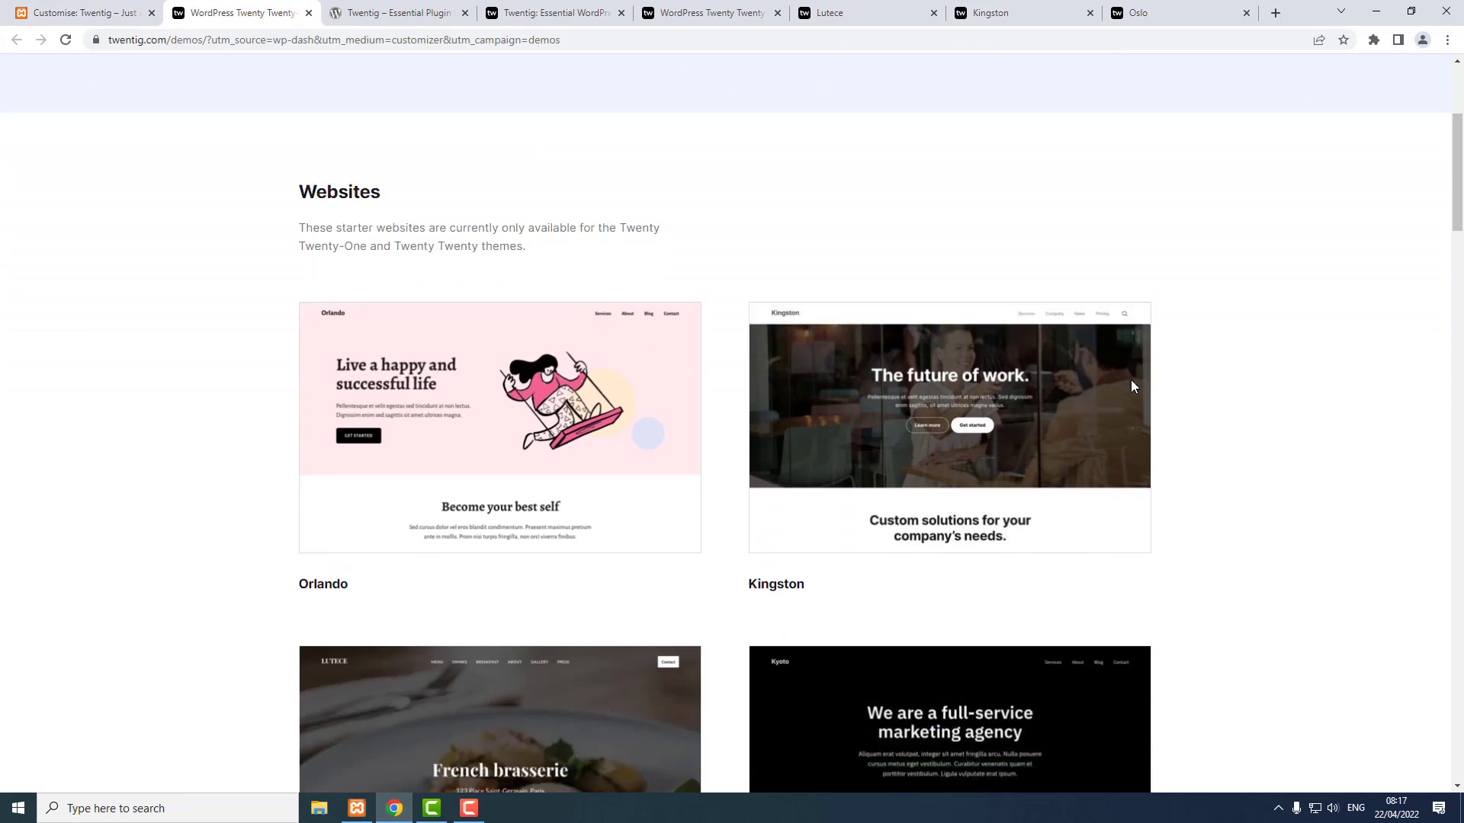
scroll(1266, 423, down, 5)
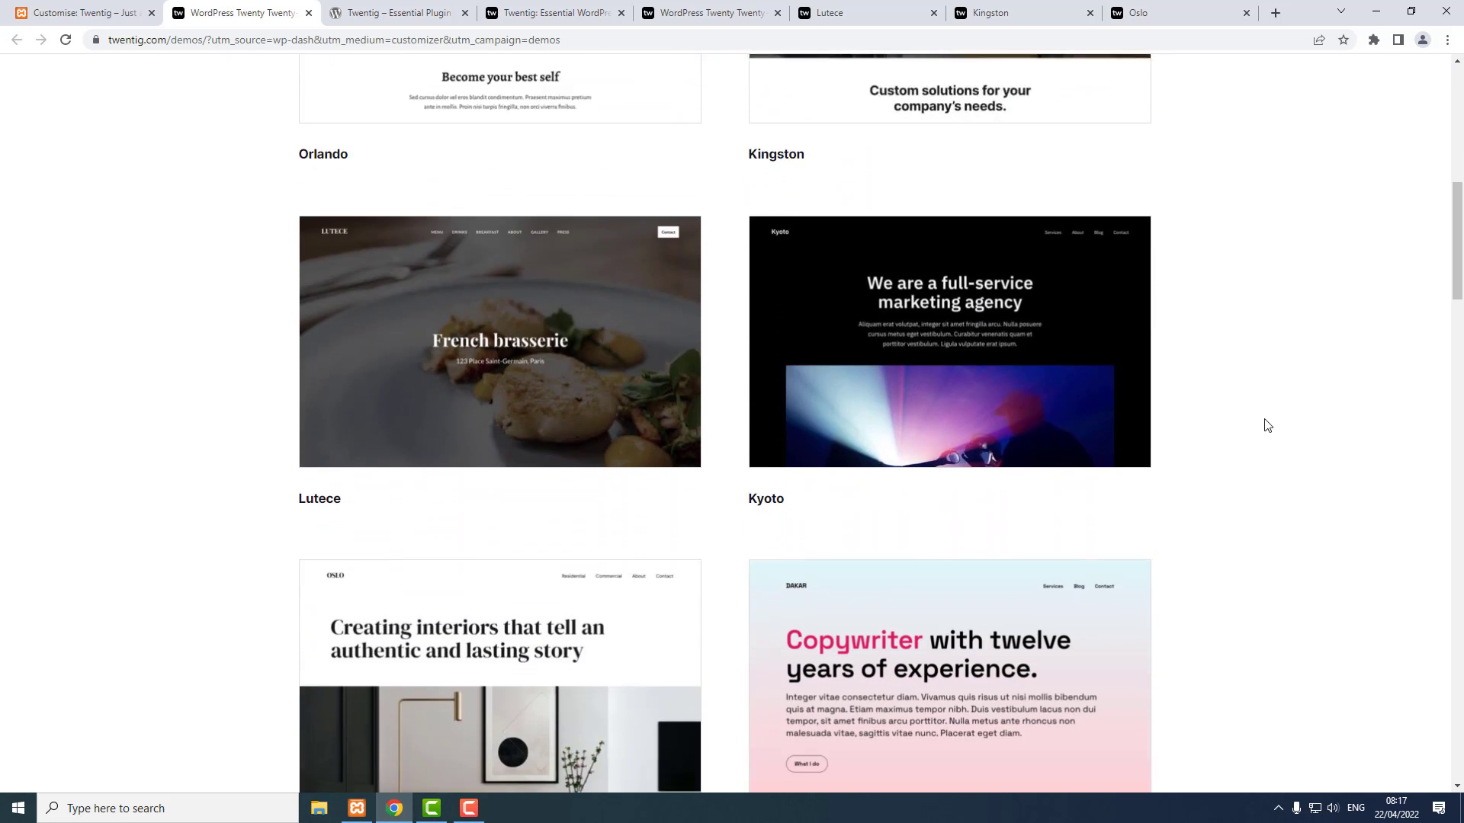
scroll(1266, 425, down, 6)
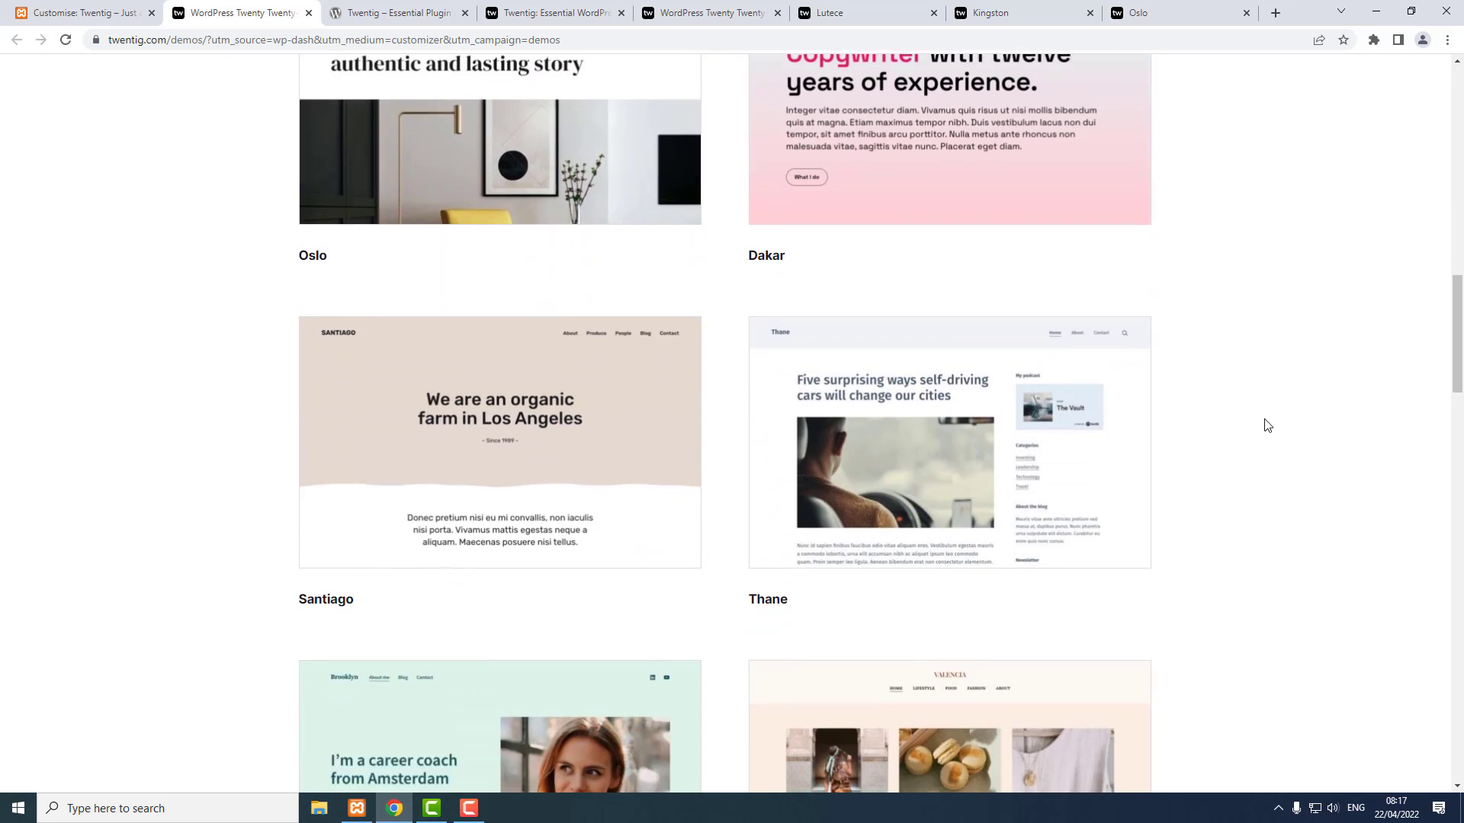
scroll(1265, 425, up, 14)
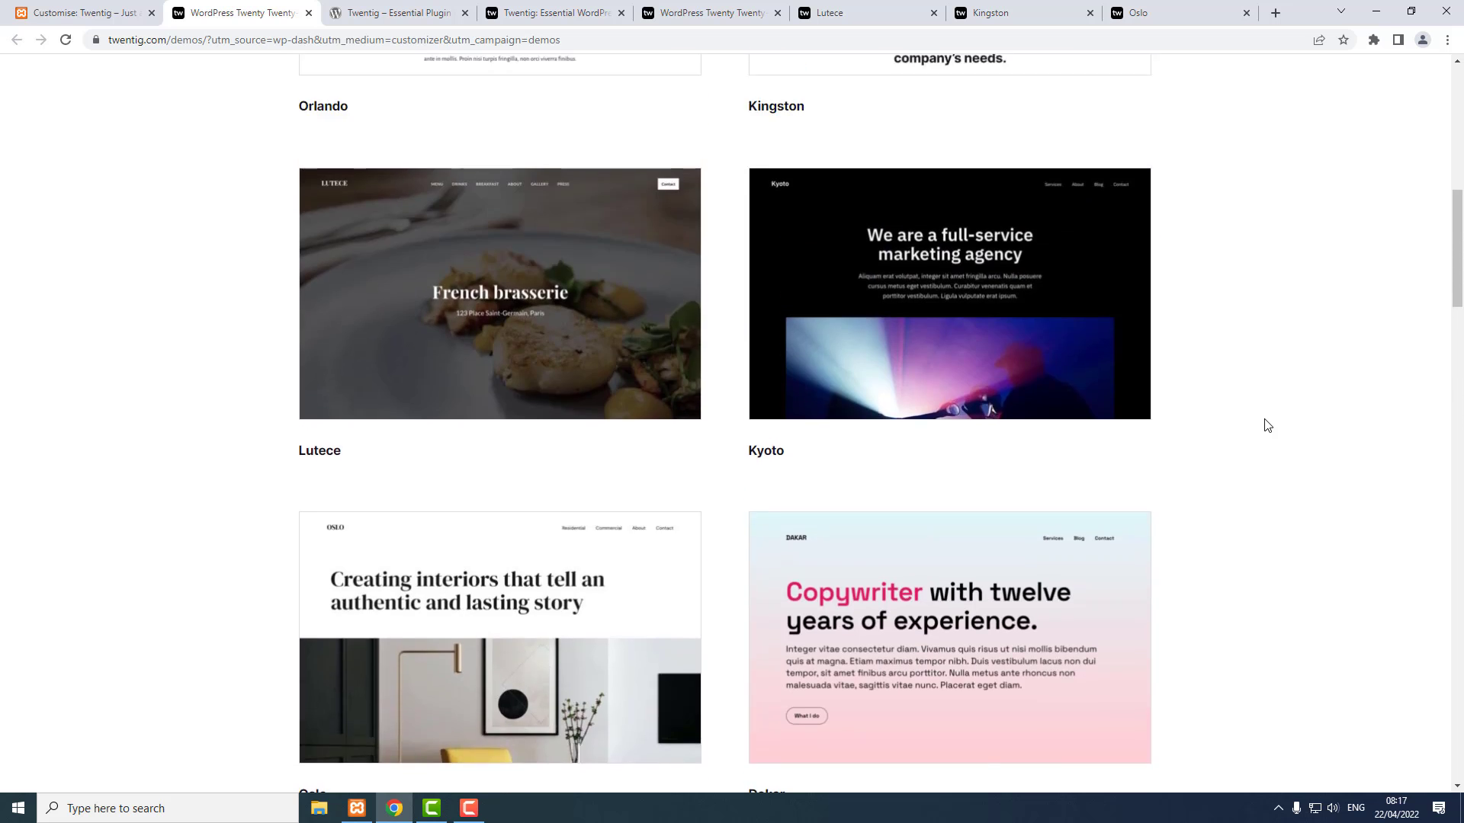
scroll(1266, 424, up, 3)
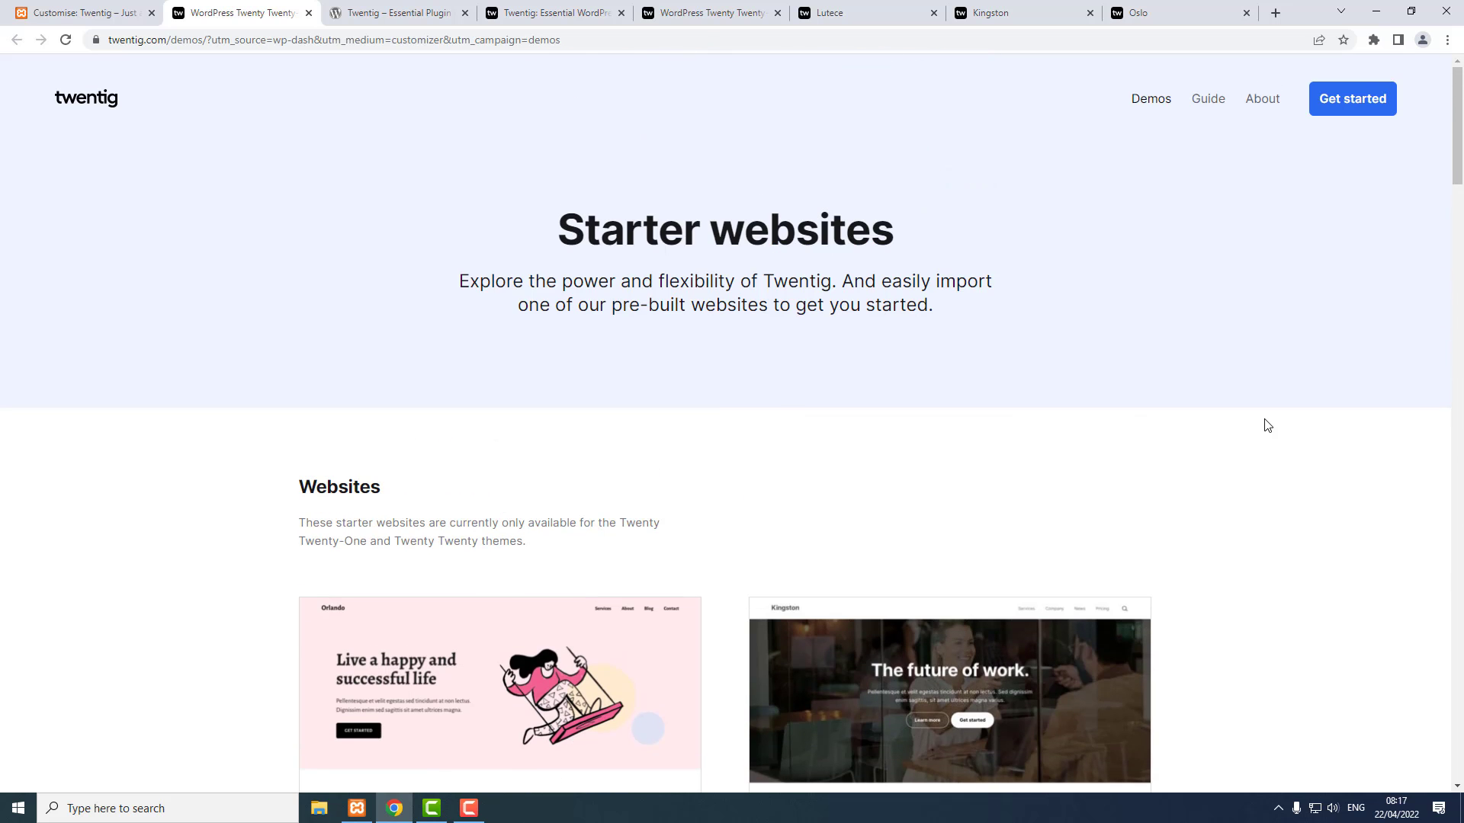
scroll(1266, 425, down, 3)
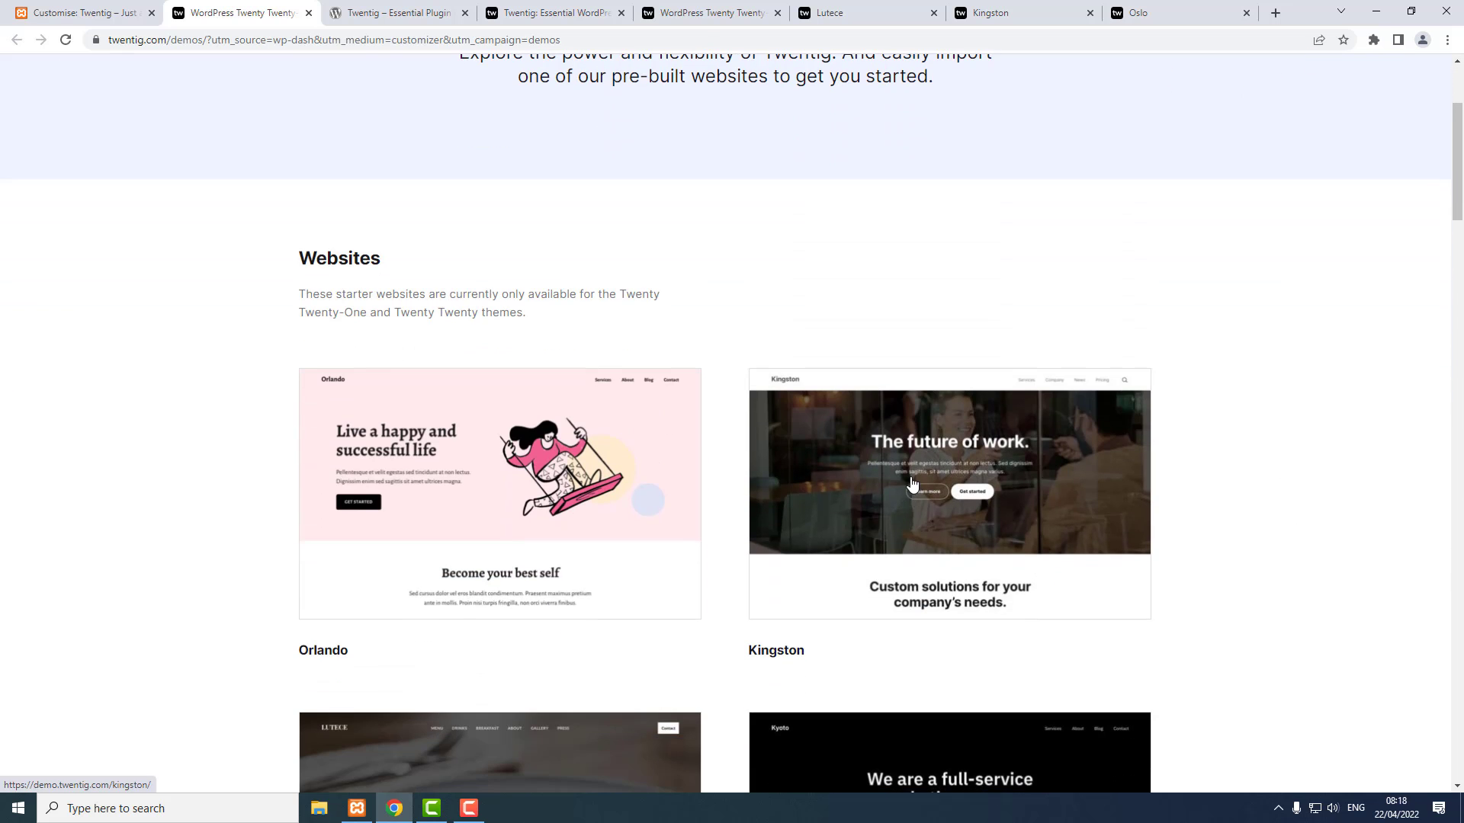
Choose the Kingston starter website with import type All and load it.
click(115, 13)
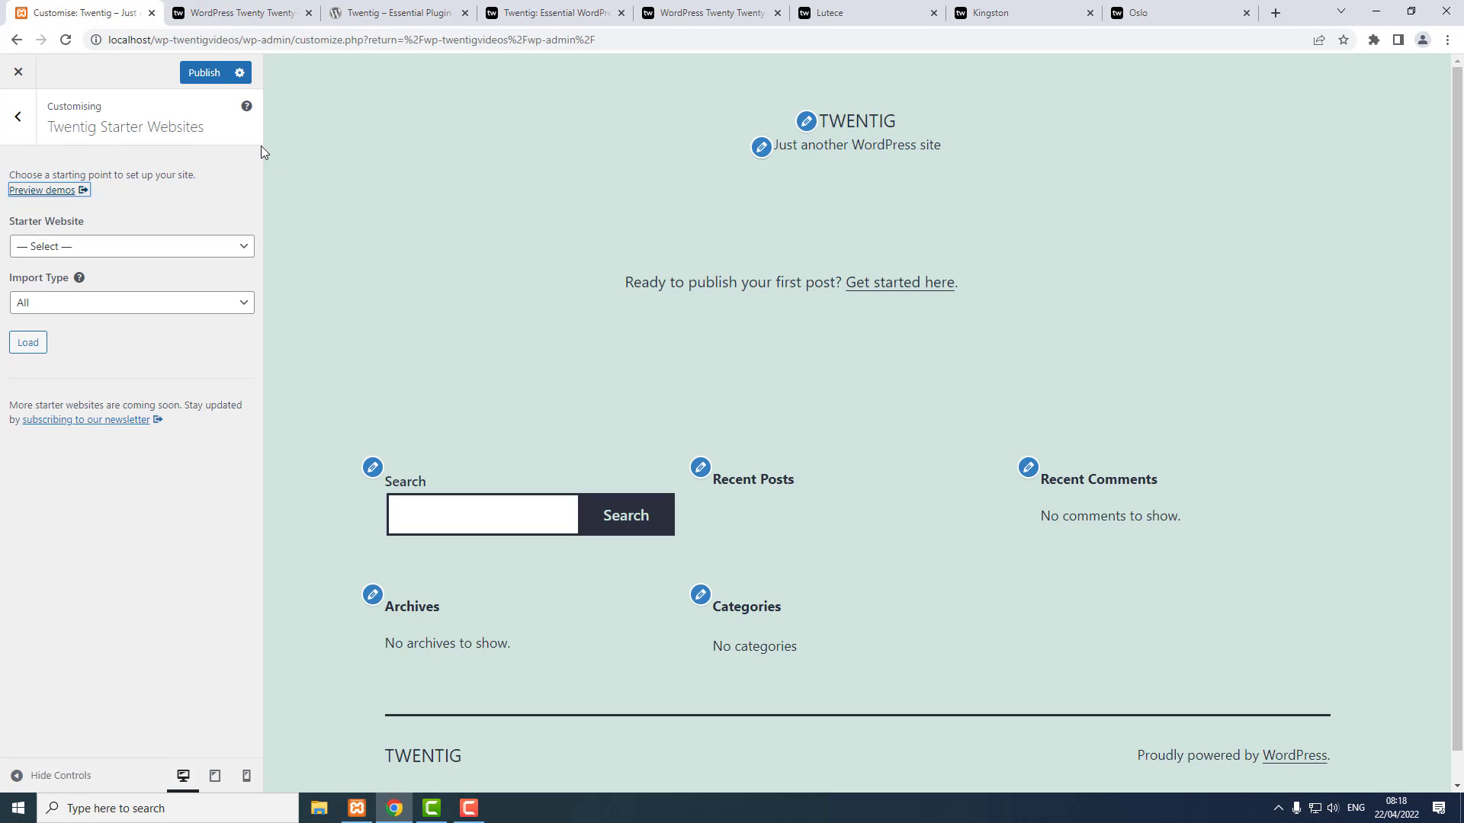
click(126, 209)
click(91, 250)
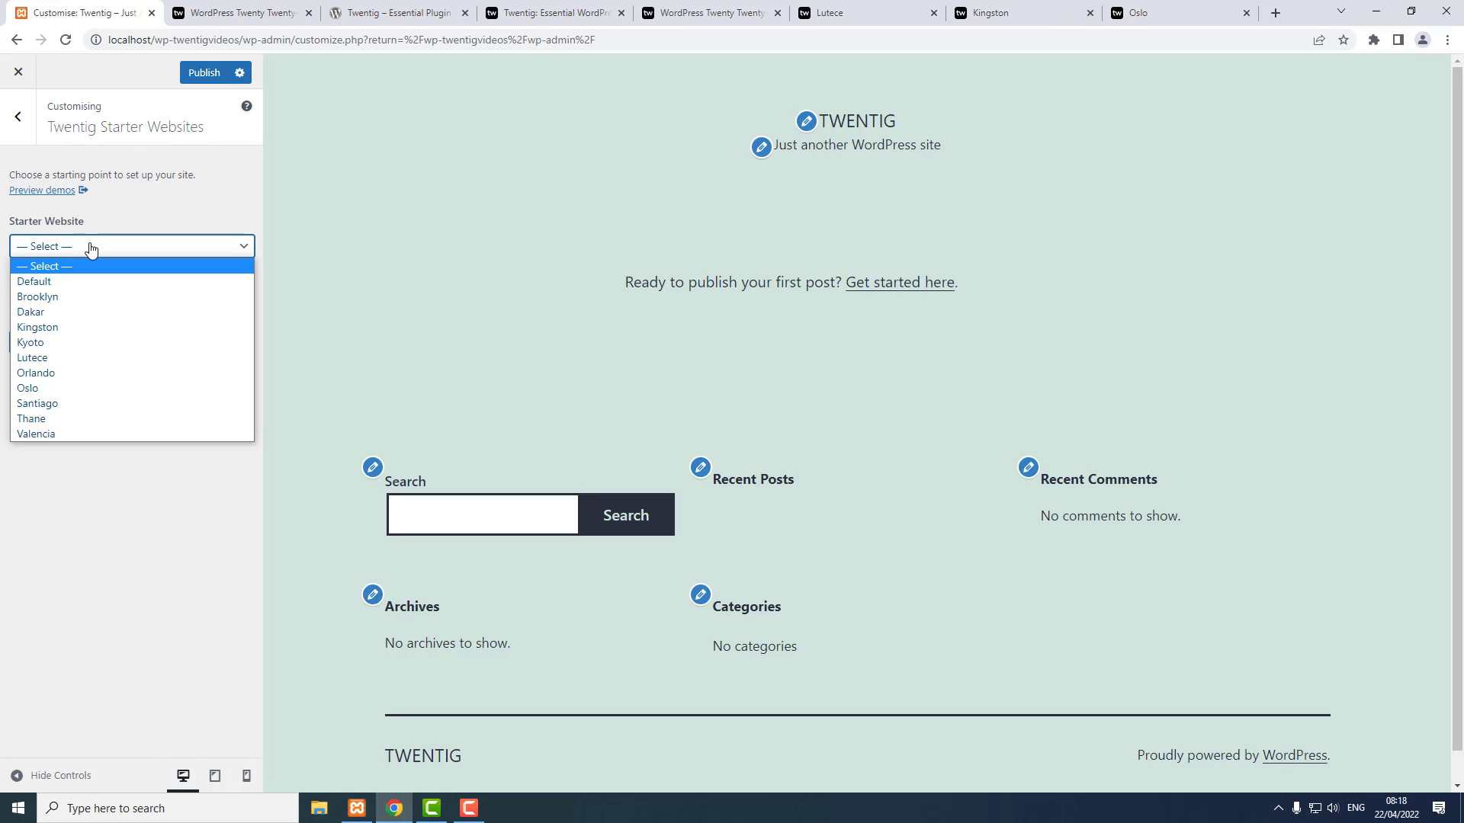
click(77, 327)
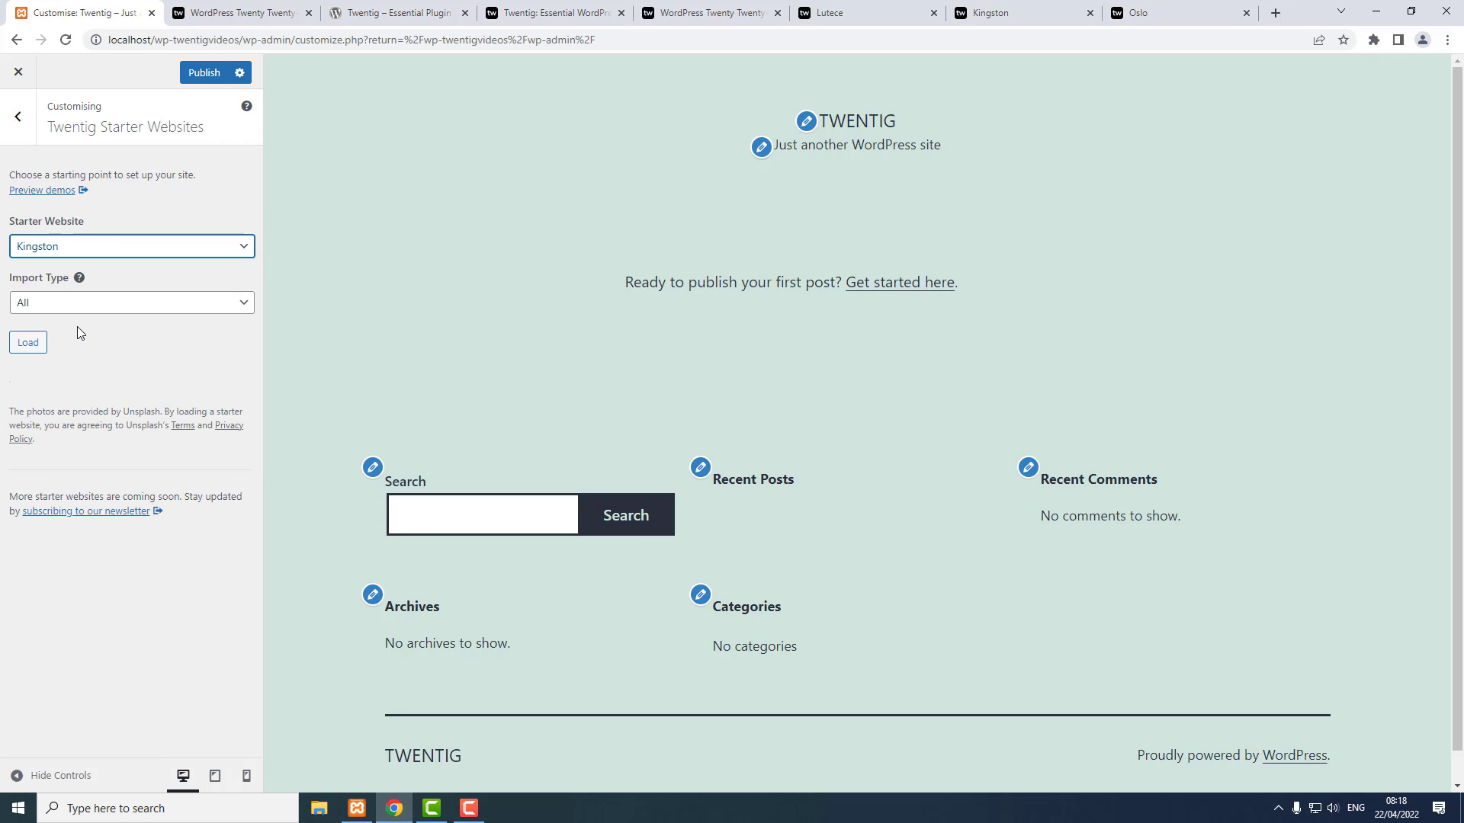
click(35, 305)
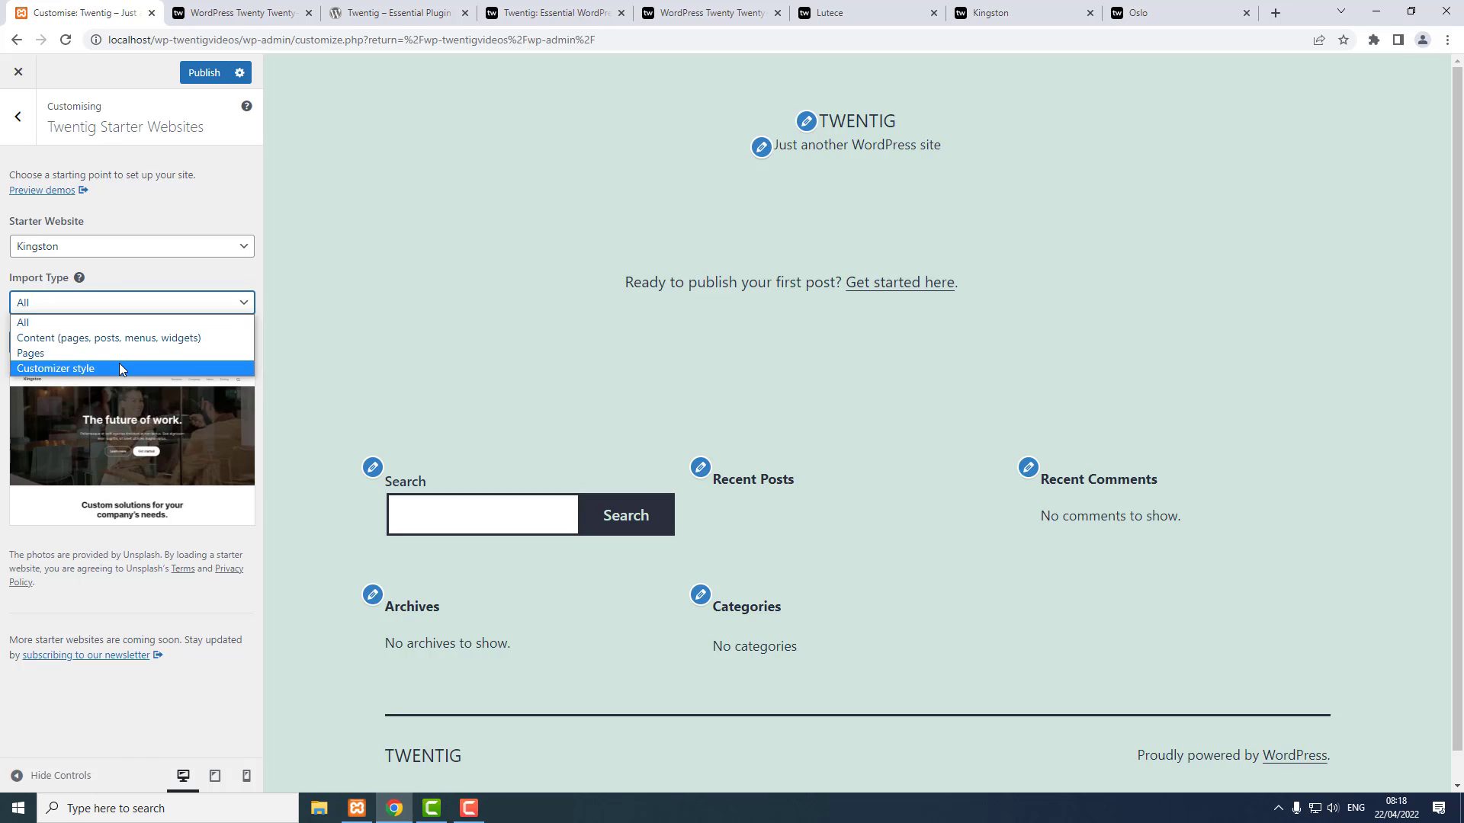
click(47, 323)
click(29, 342)
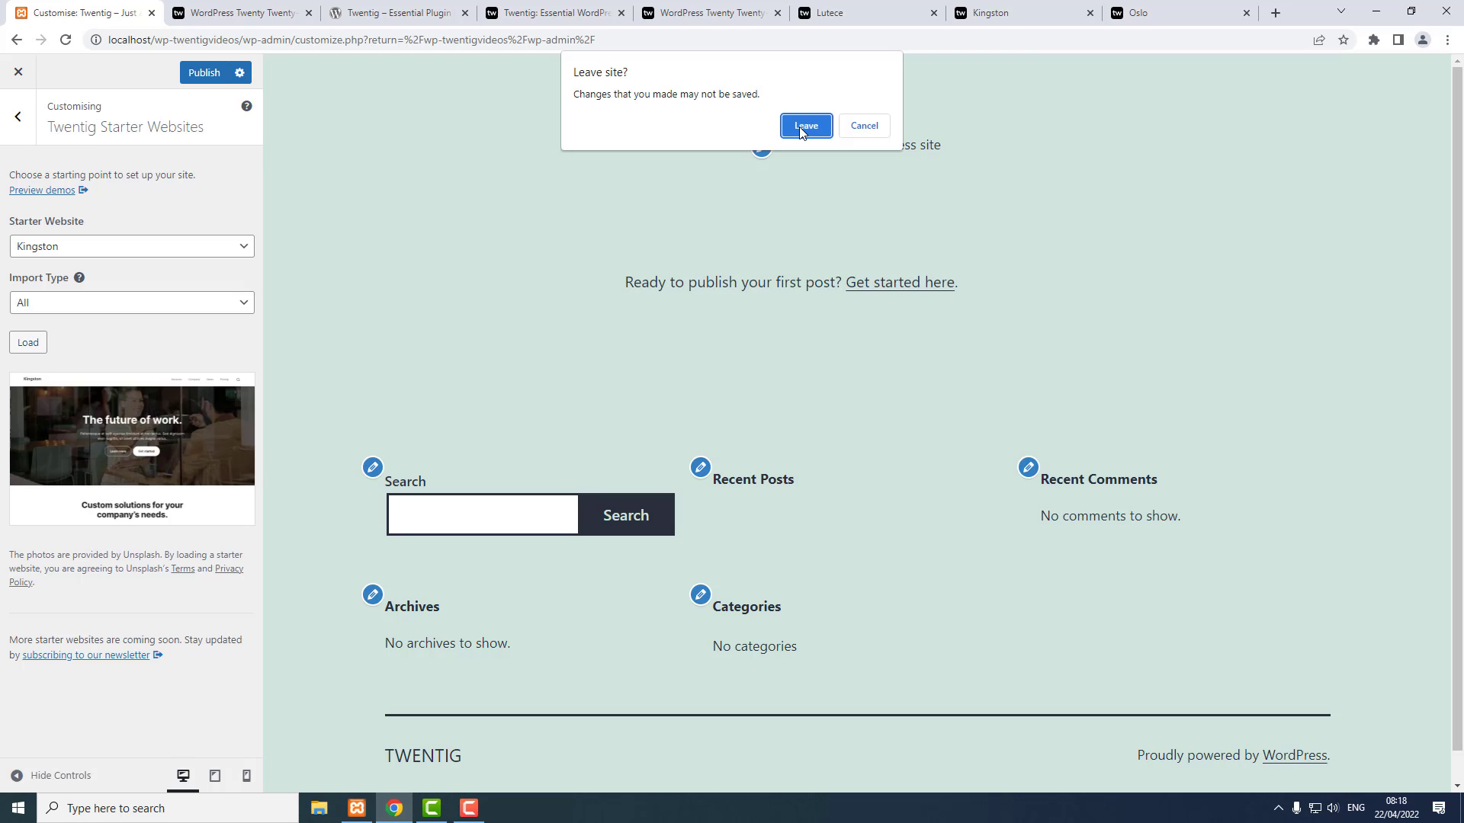
Confirm leaving, publish the loaded Kingston starter site, and exit the Customiser.
click(805, 126)
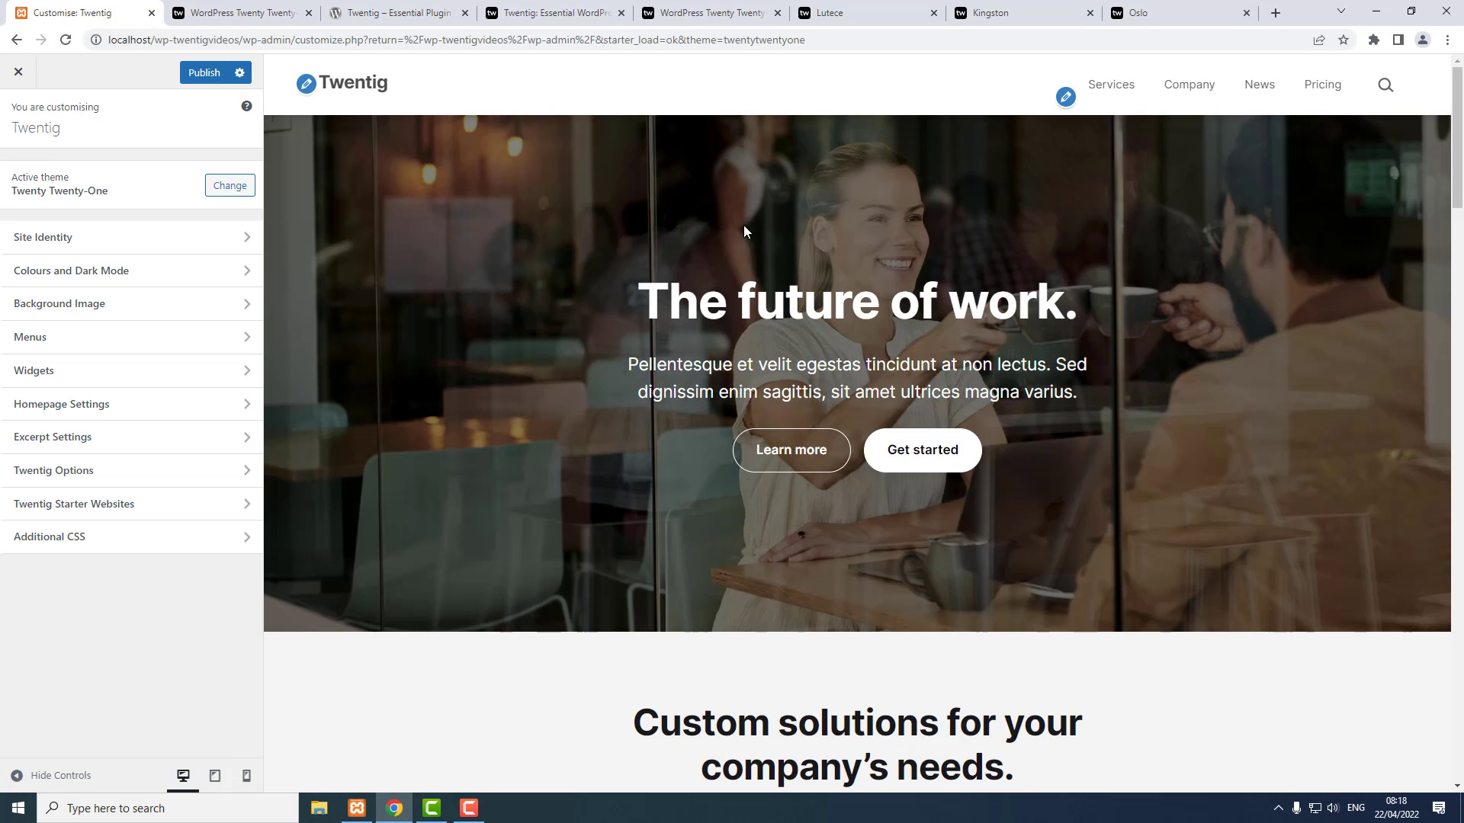
click(202, 74)
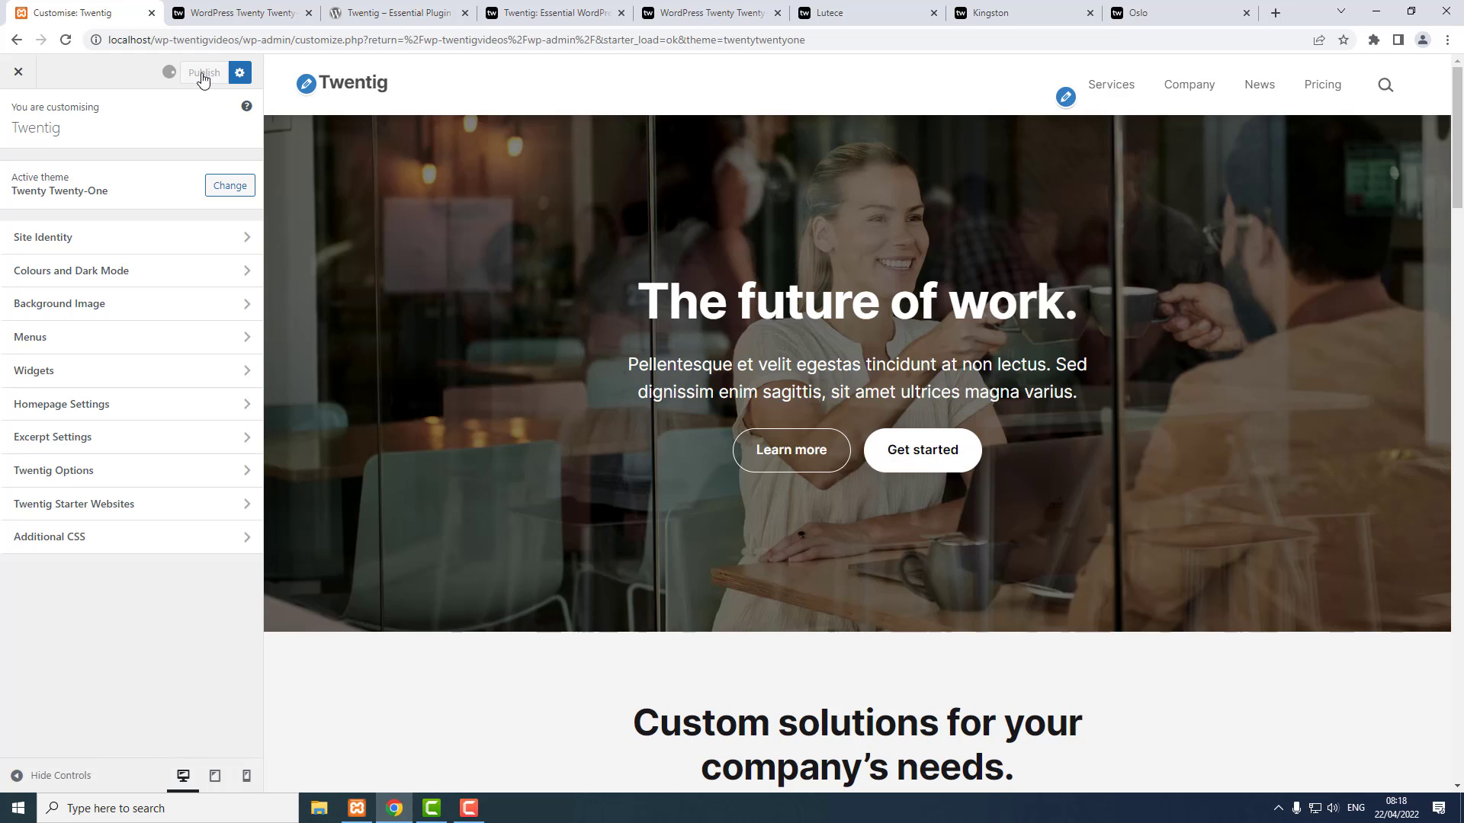
click(19, 74)
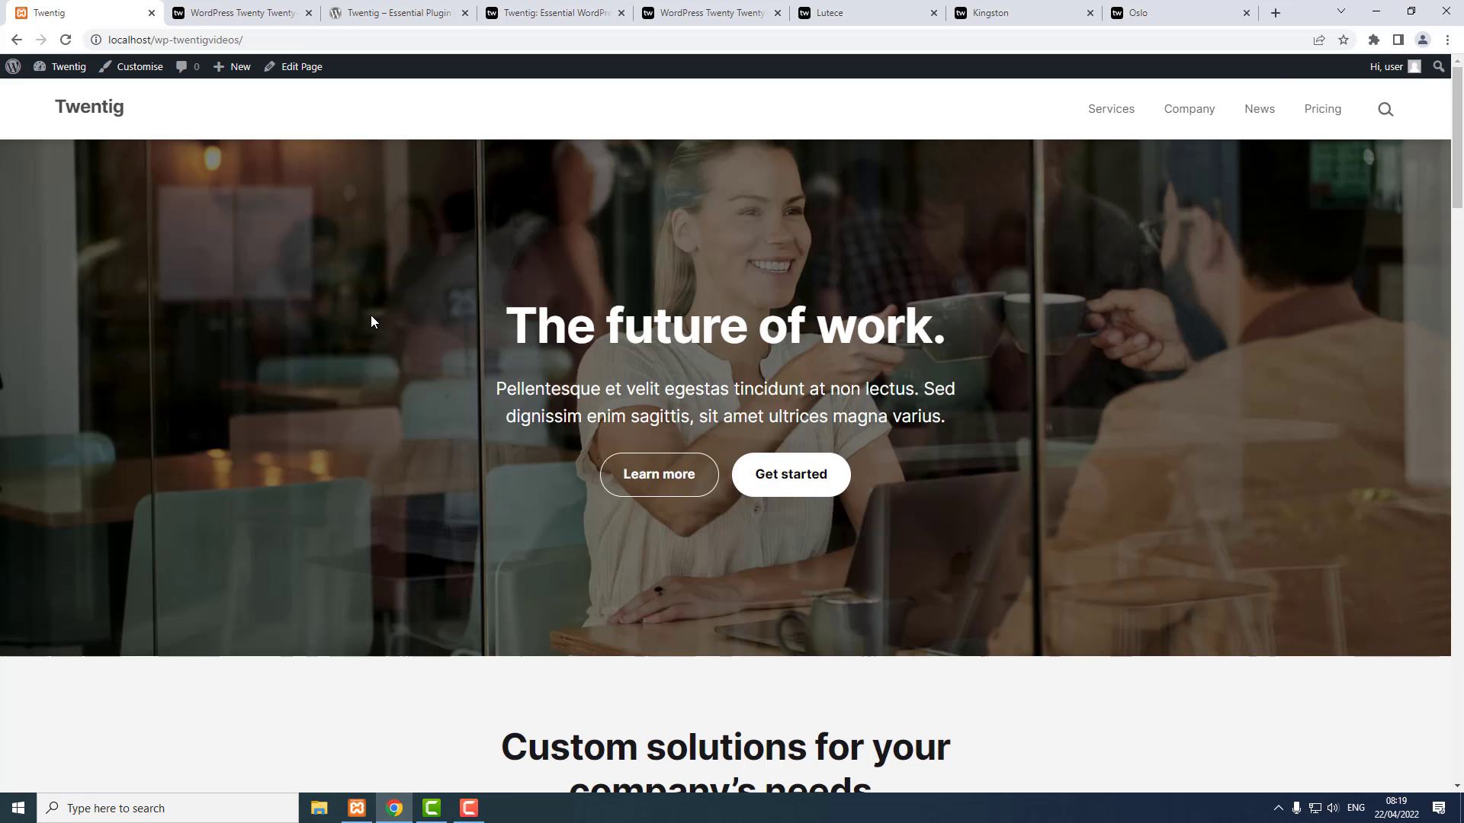
Scroll through the Company page's hero and service cards, then return home.
click(1192, 109)
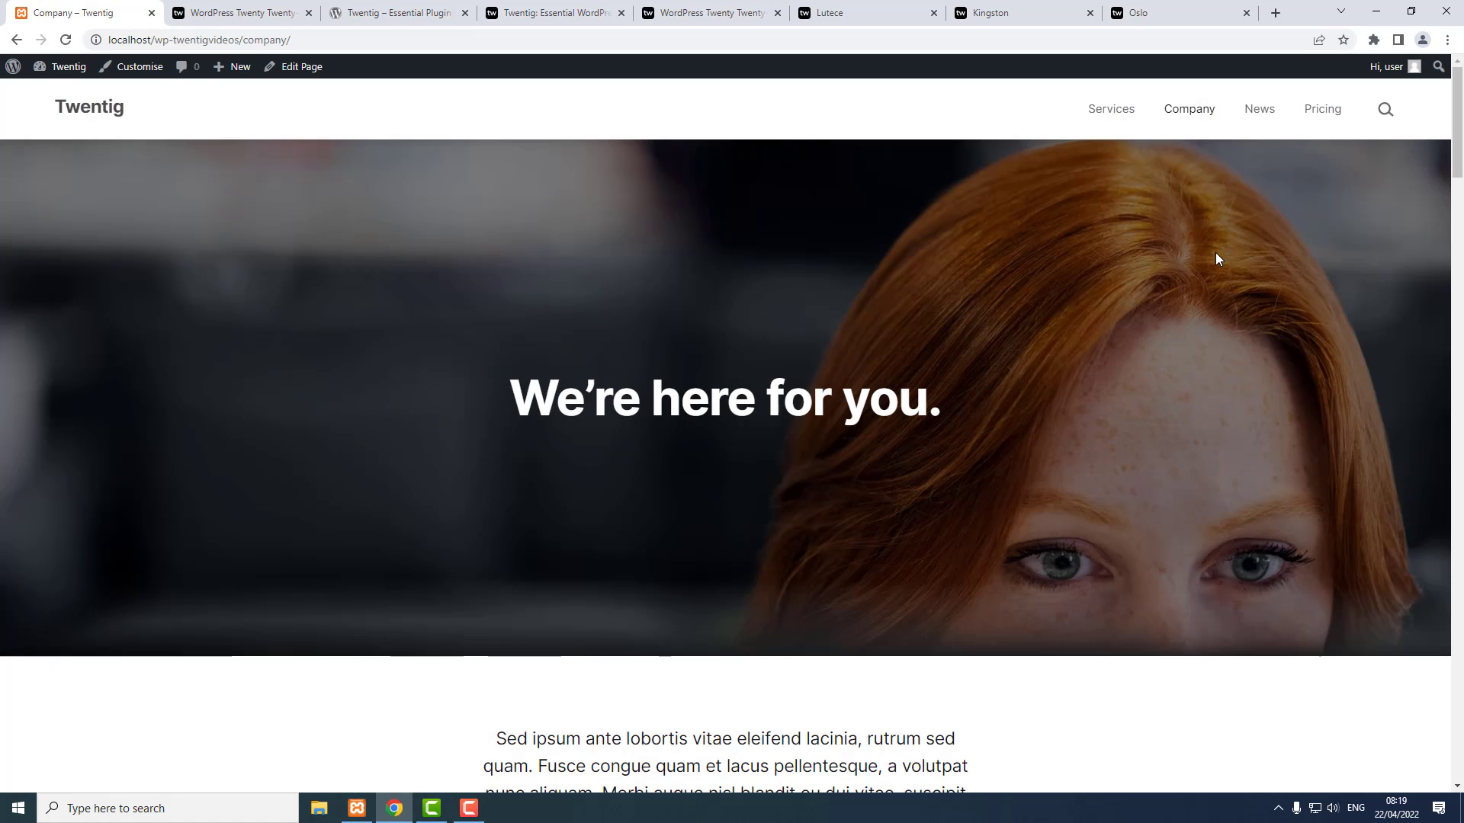
scroll(1217, 259, down, 13)
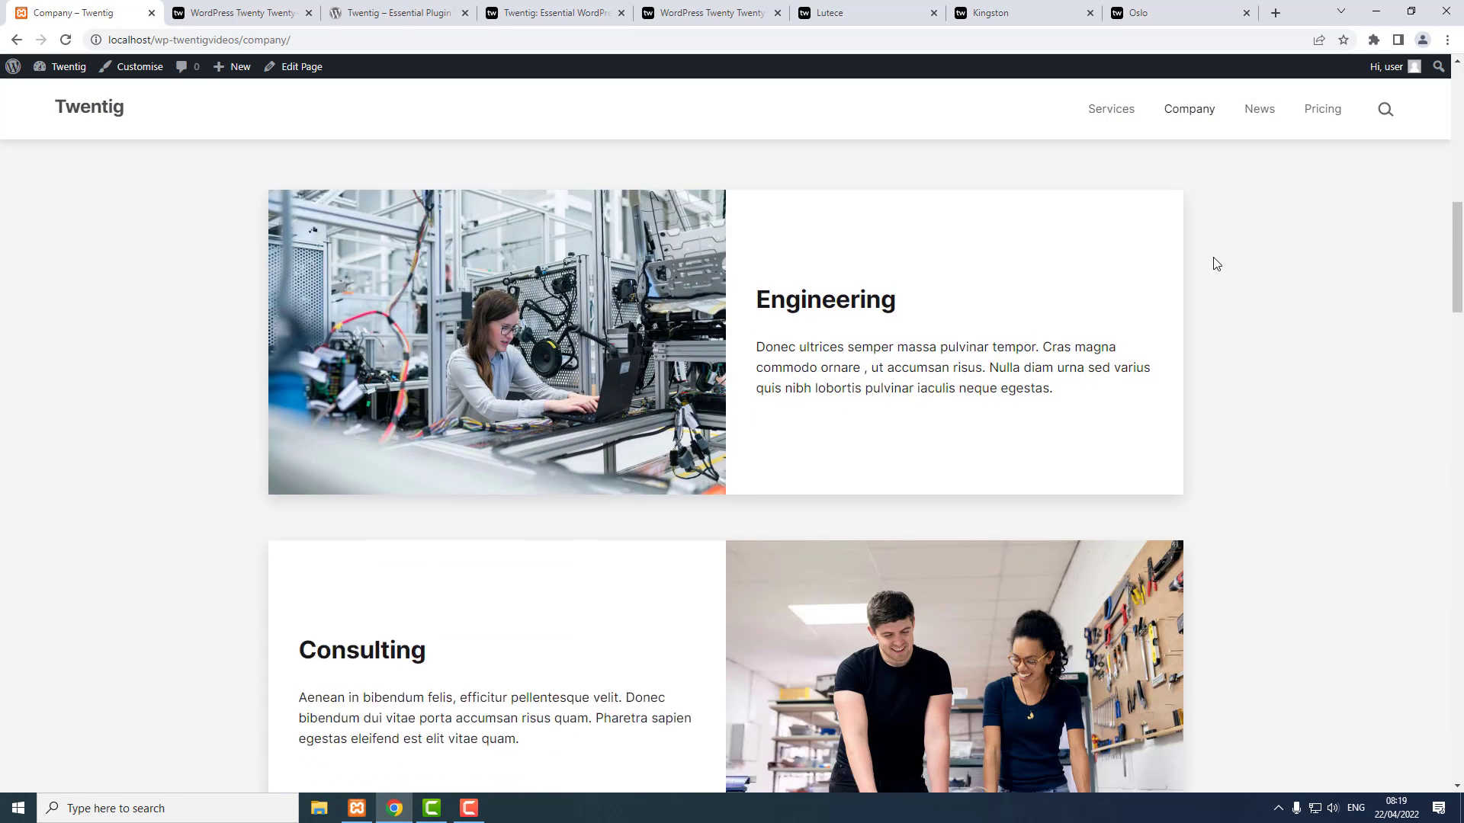
scroll(1217, 263, down, 4)
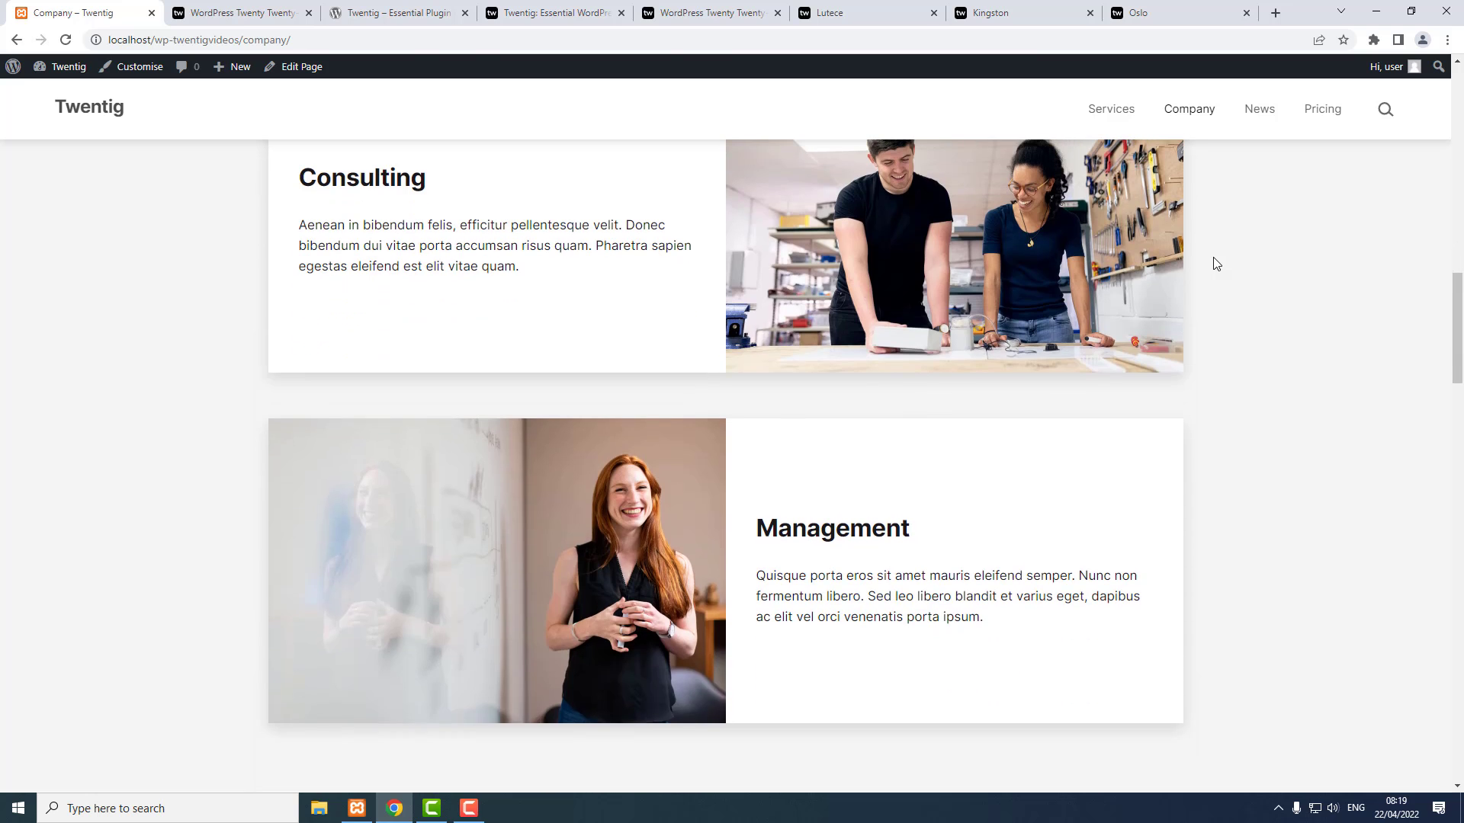
scroll(1216, 263, up, 15)
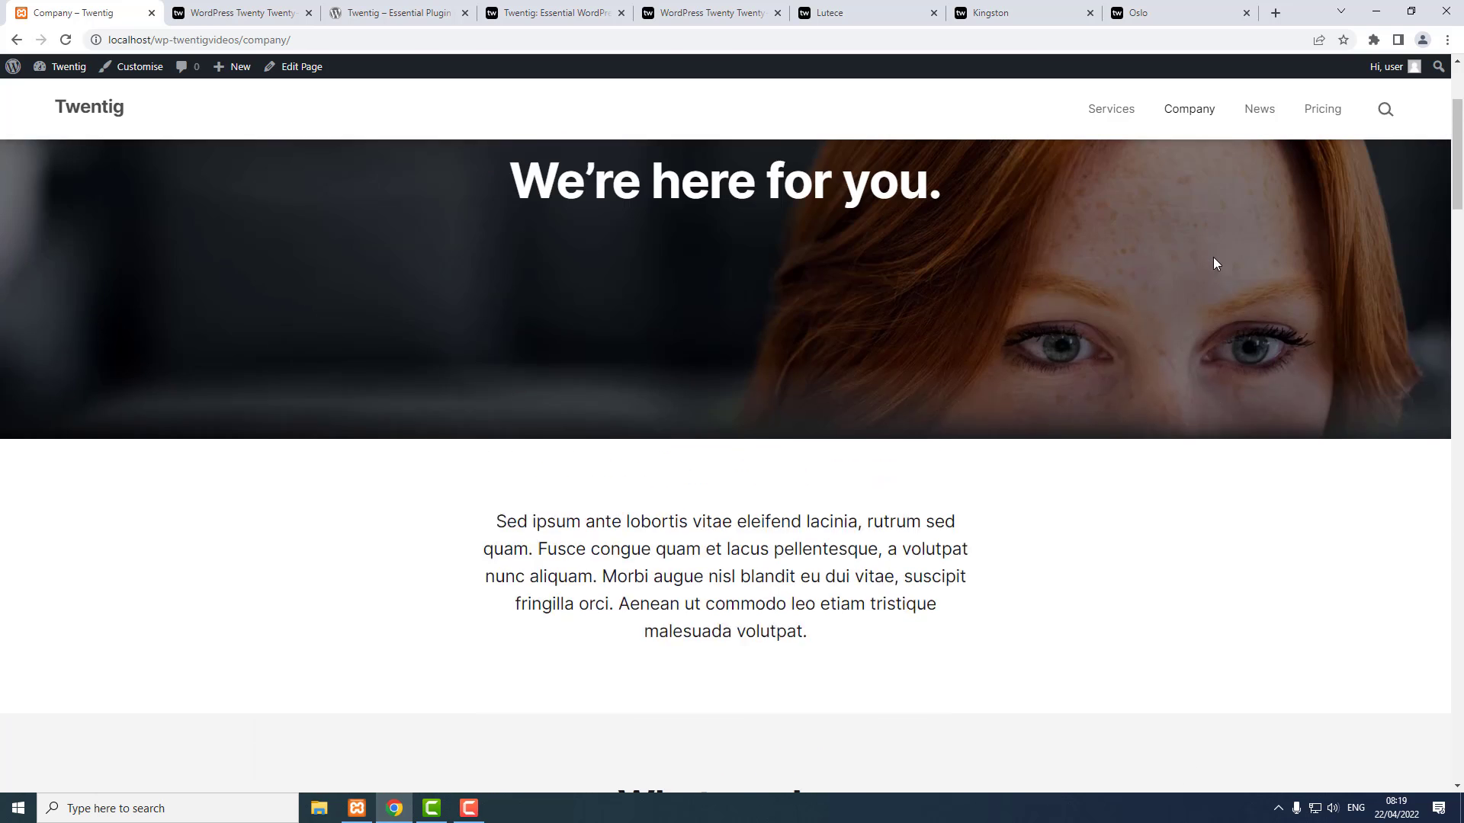
scroll(1214, 264, up, 2)
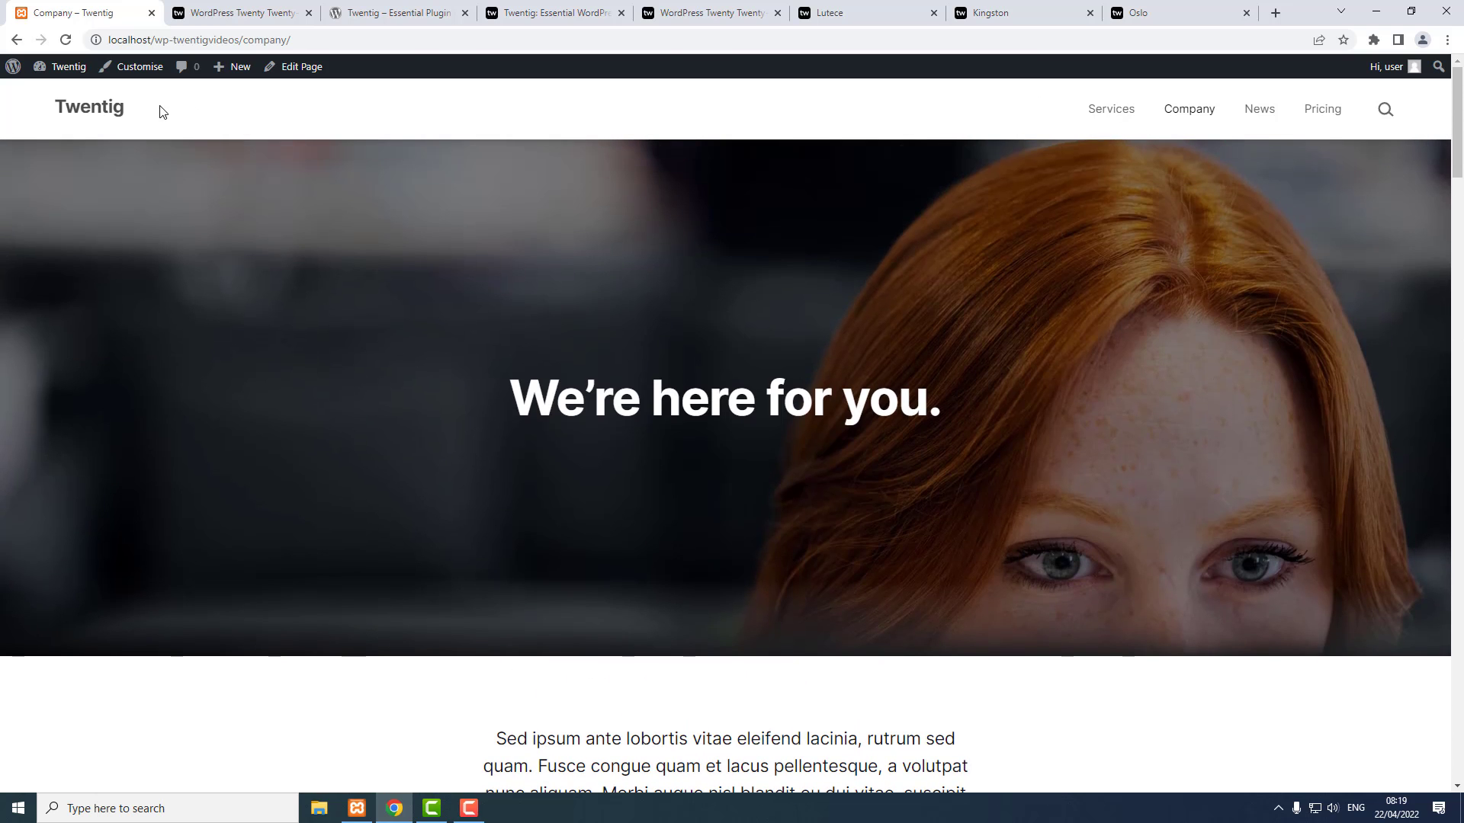
click(95, 108)
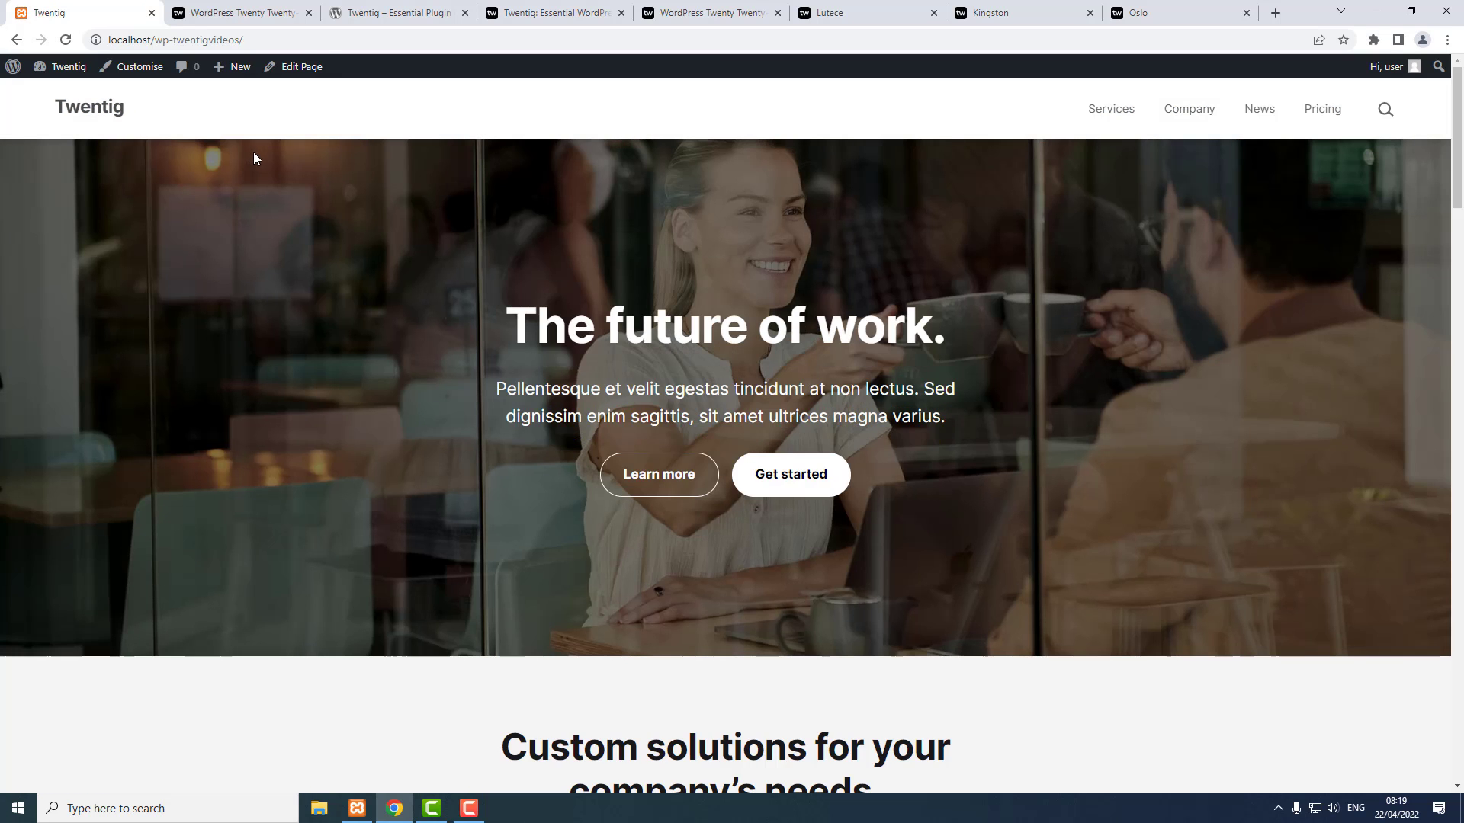
Replace the hero heading 'The future of work.' with 'My Business Name.' and update the page.
click(311, 67)
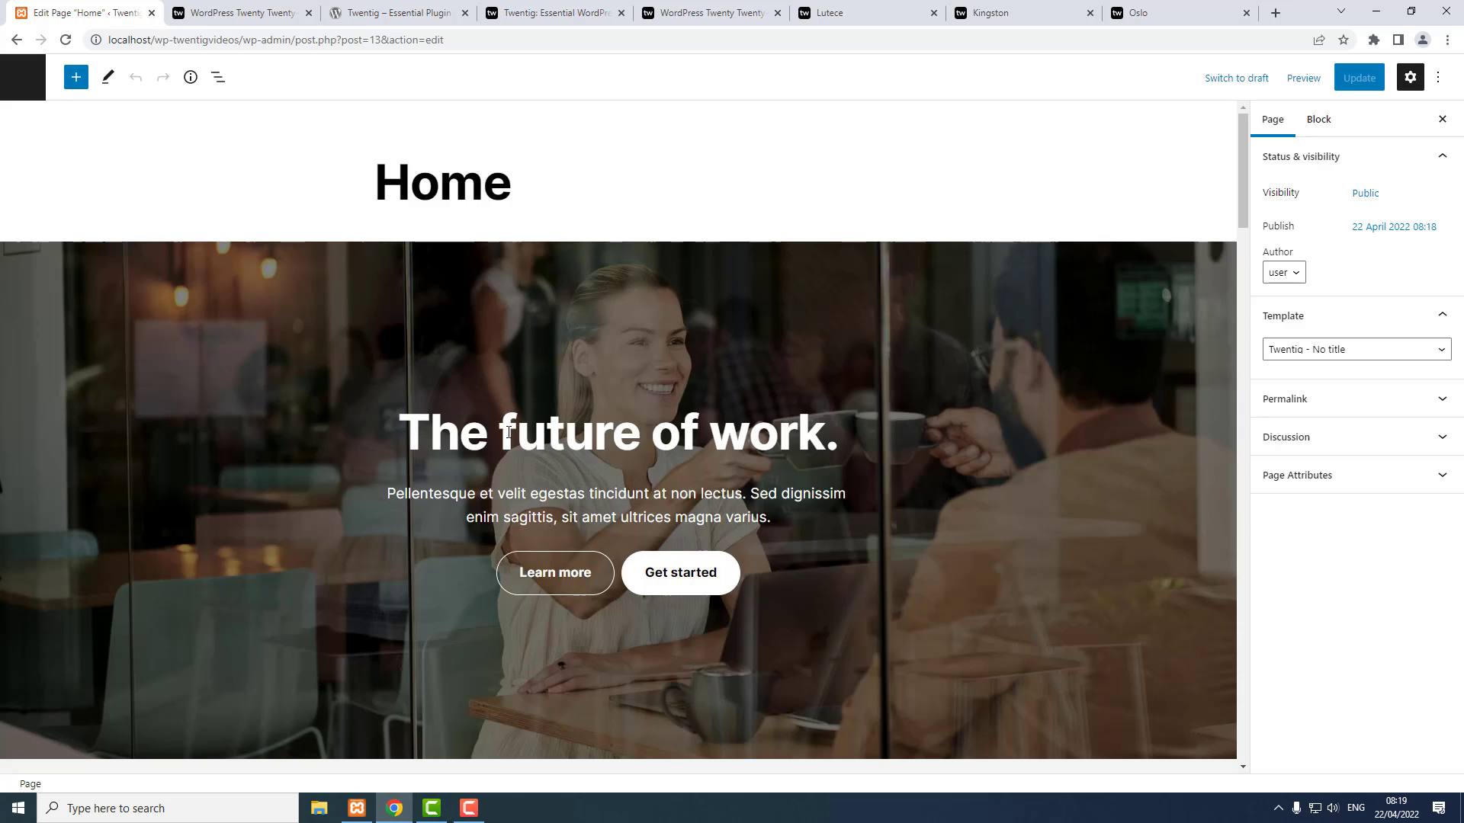
triple_click(508, 432)
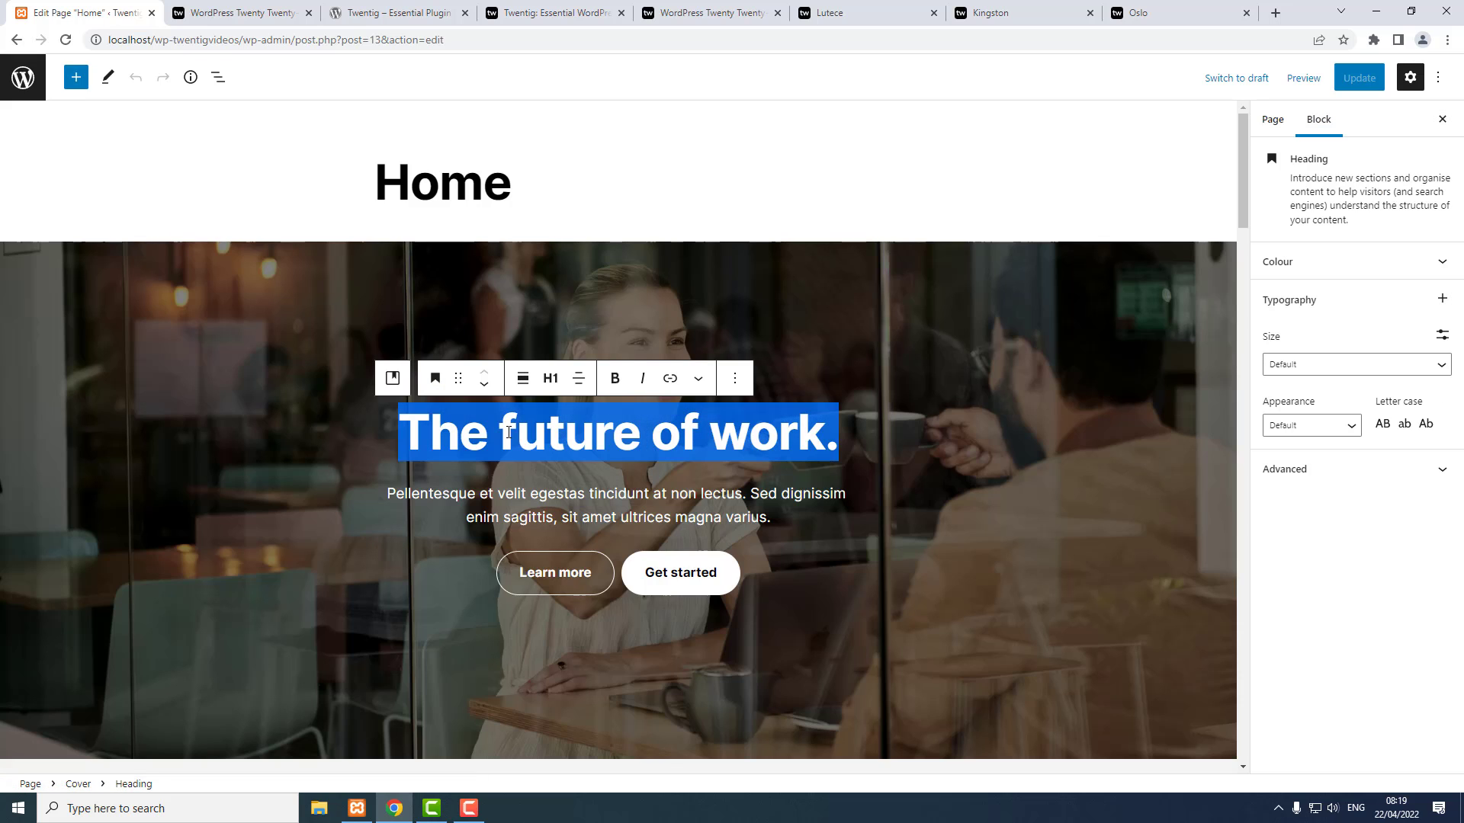
text(M)
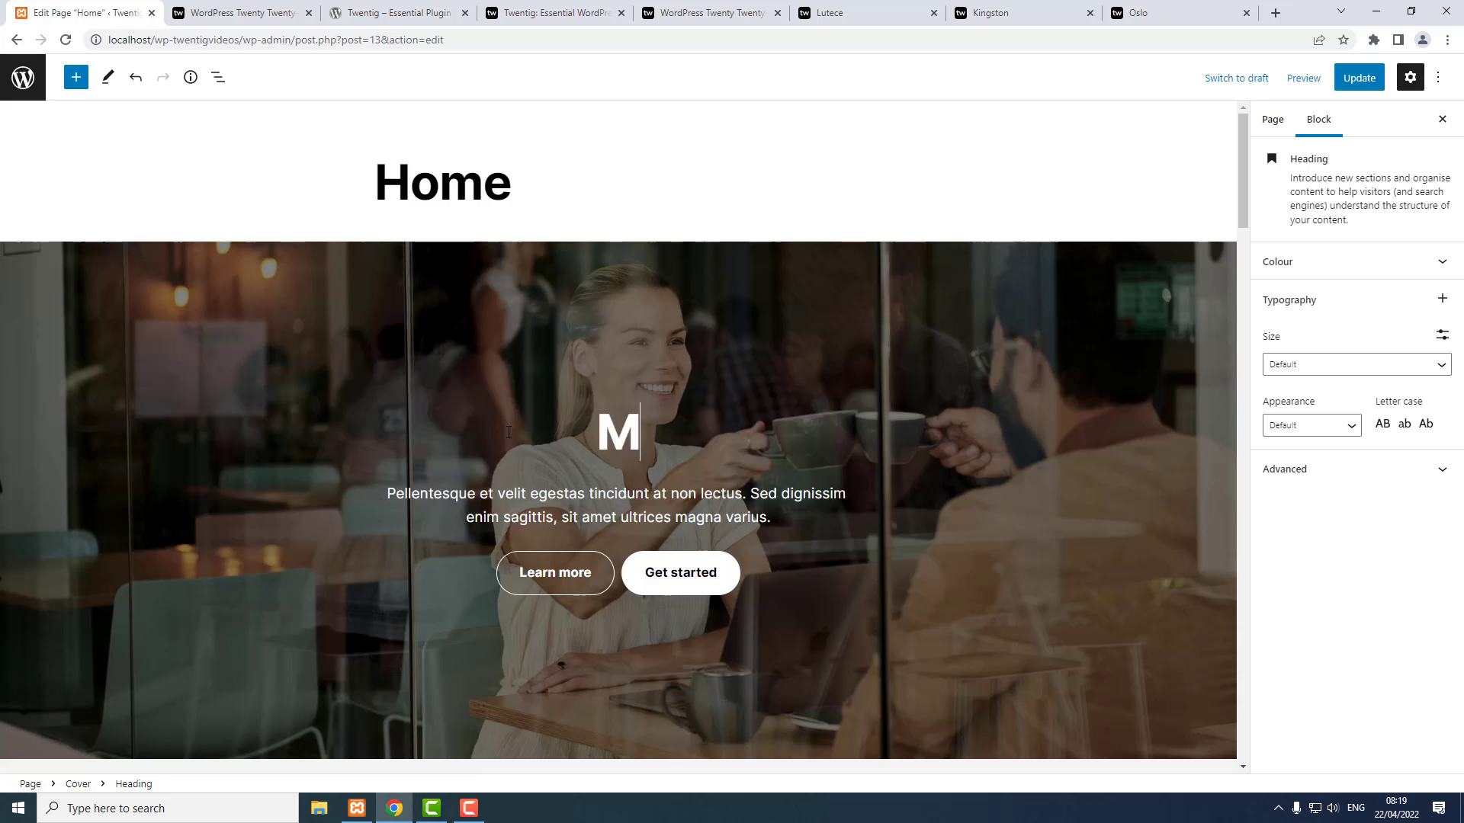
text(y Business Name.)
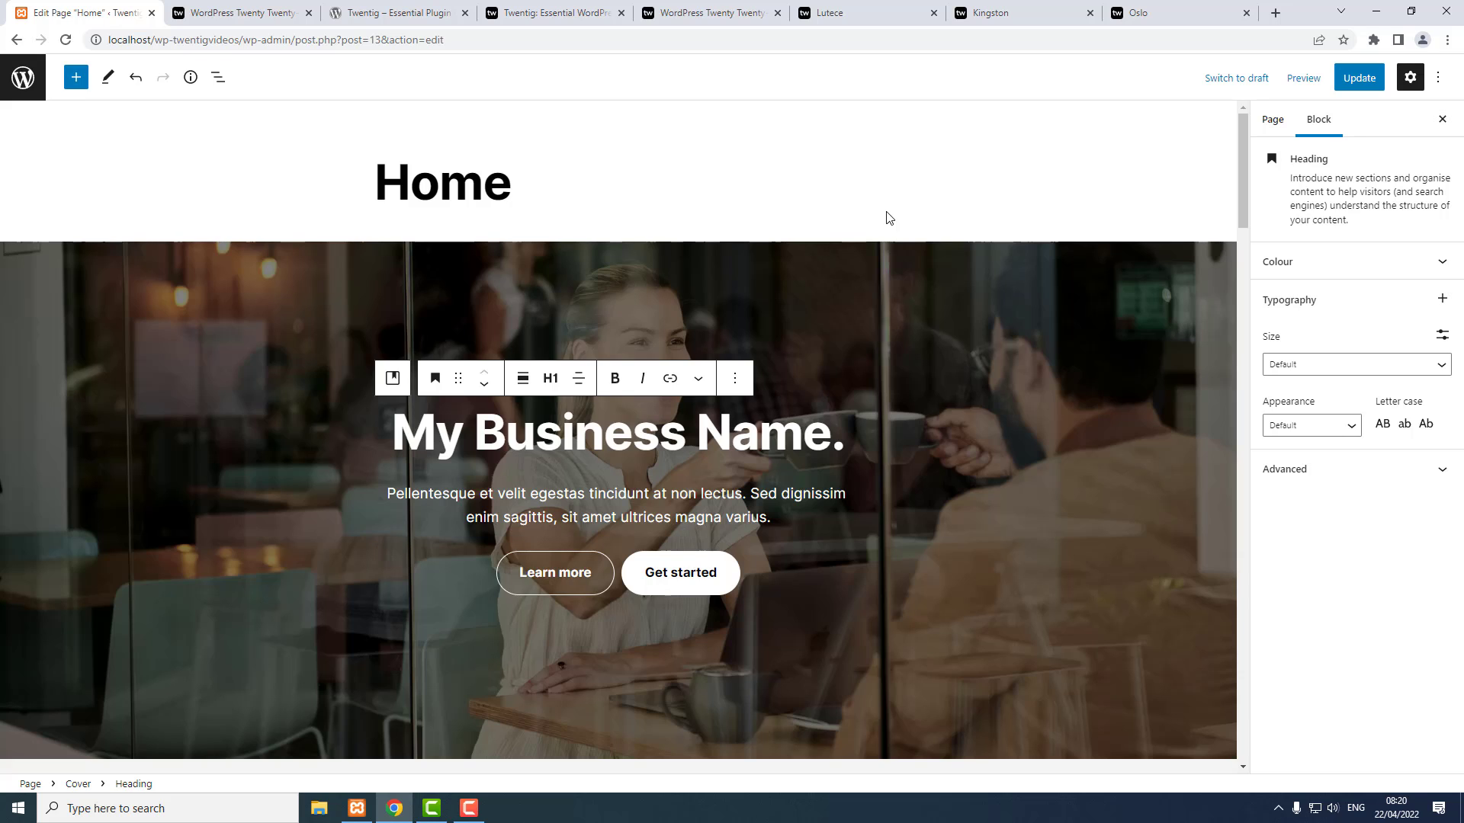
click(1359, 78)
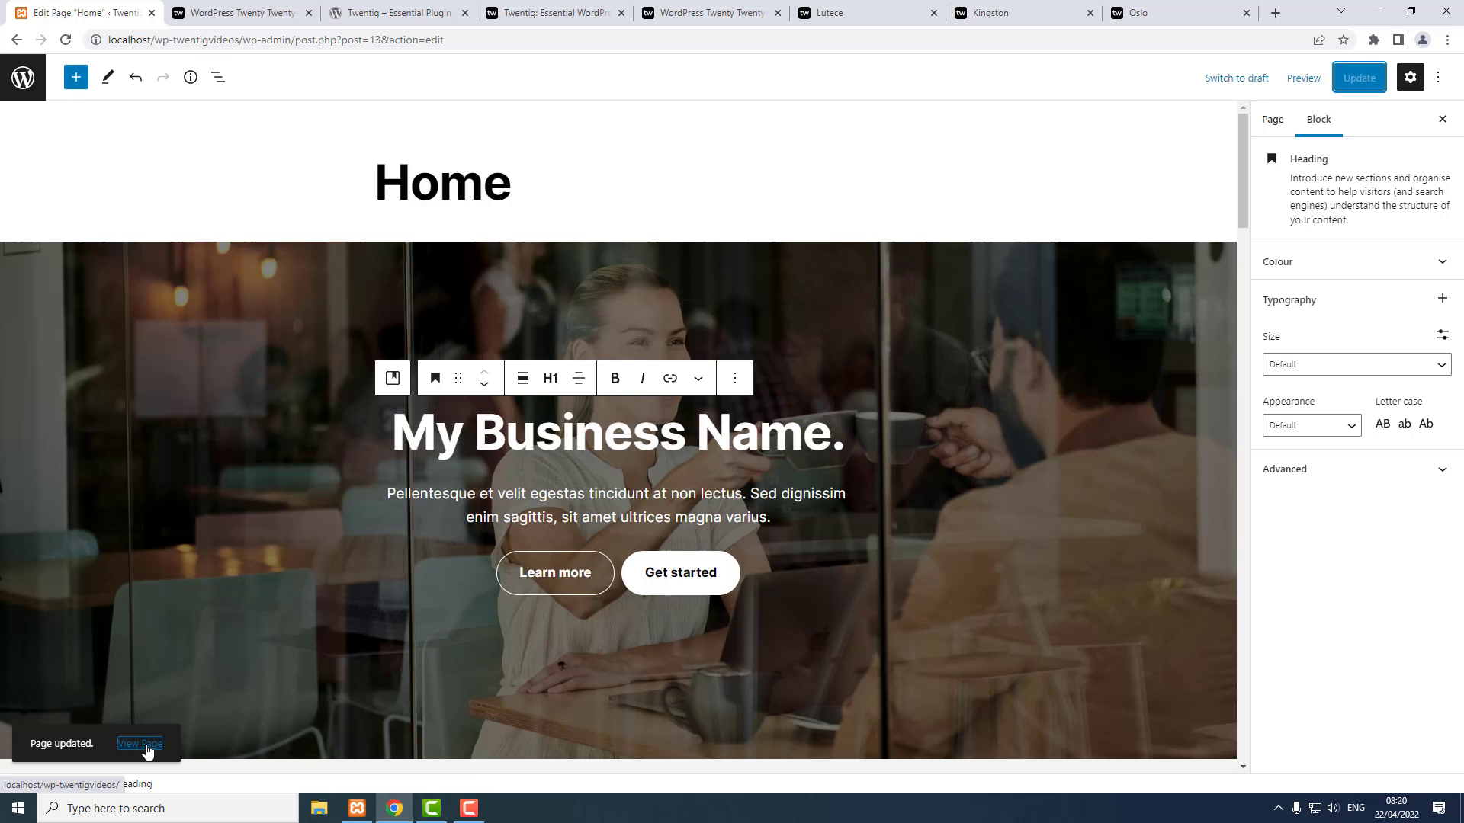
View the live home page, then create and publish a new page titled 'Patterns'.
click(145, 748)
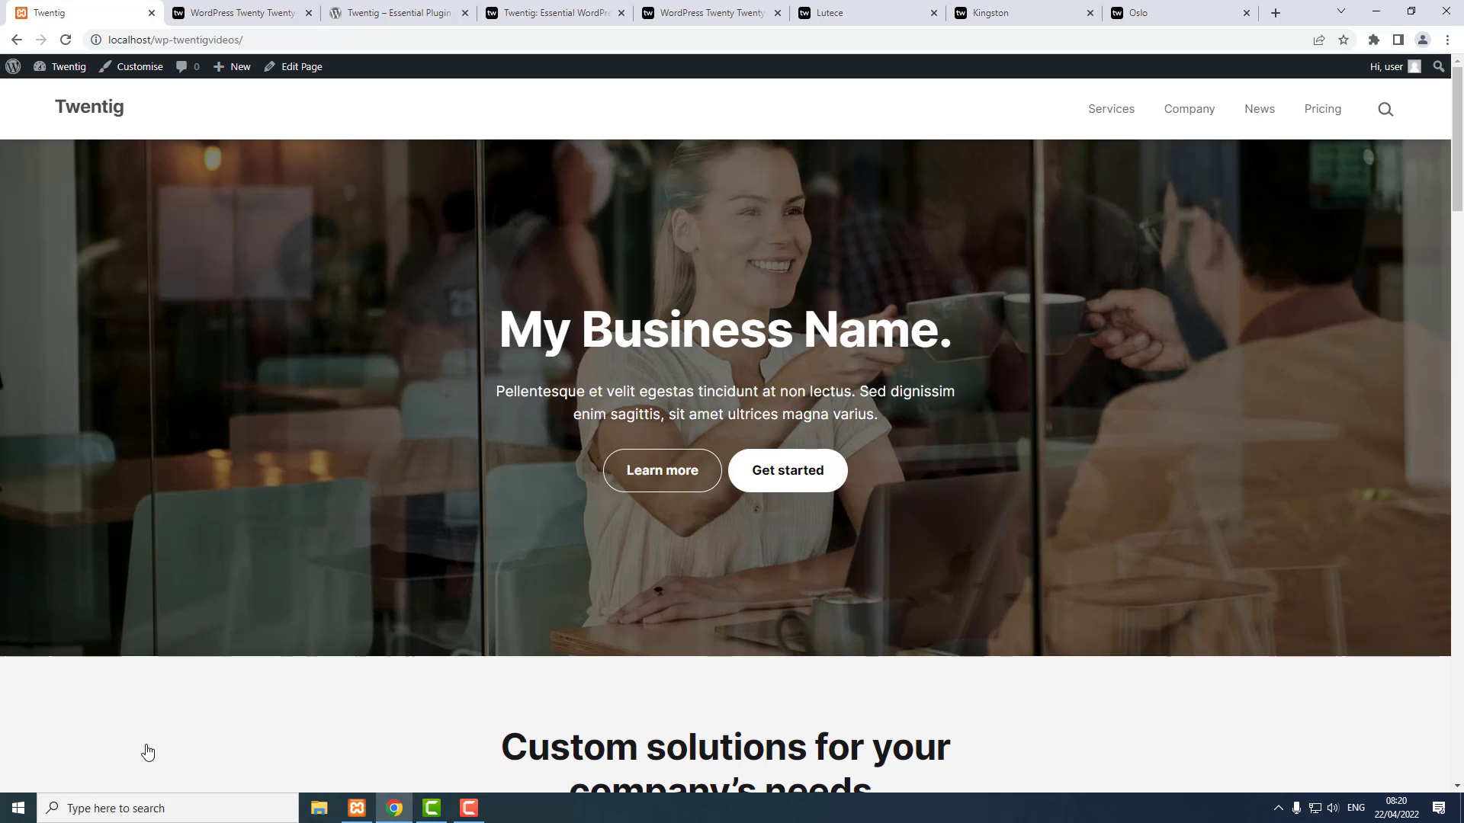
mouse_move(235, 73)
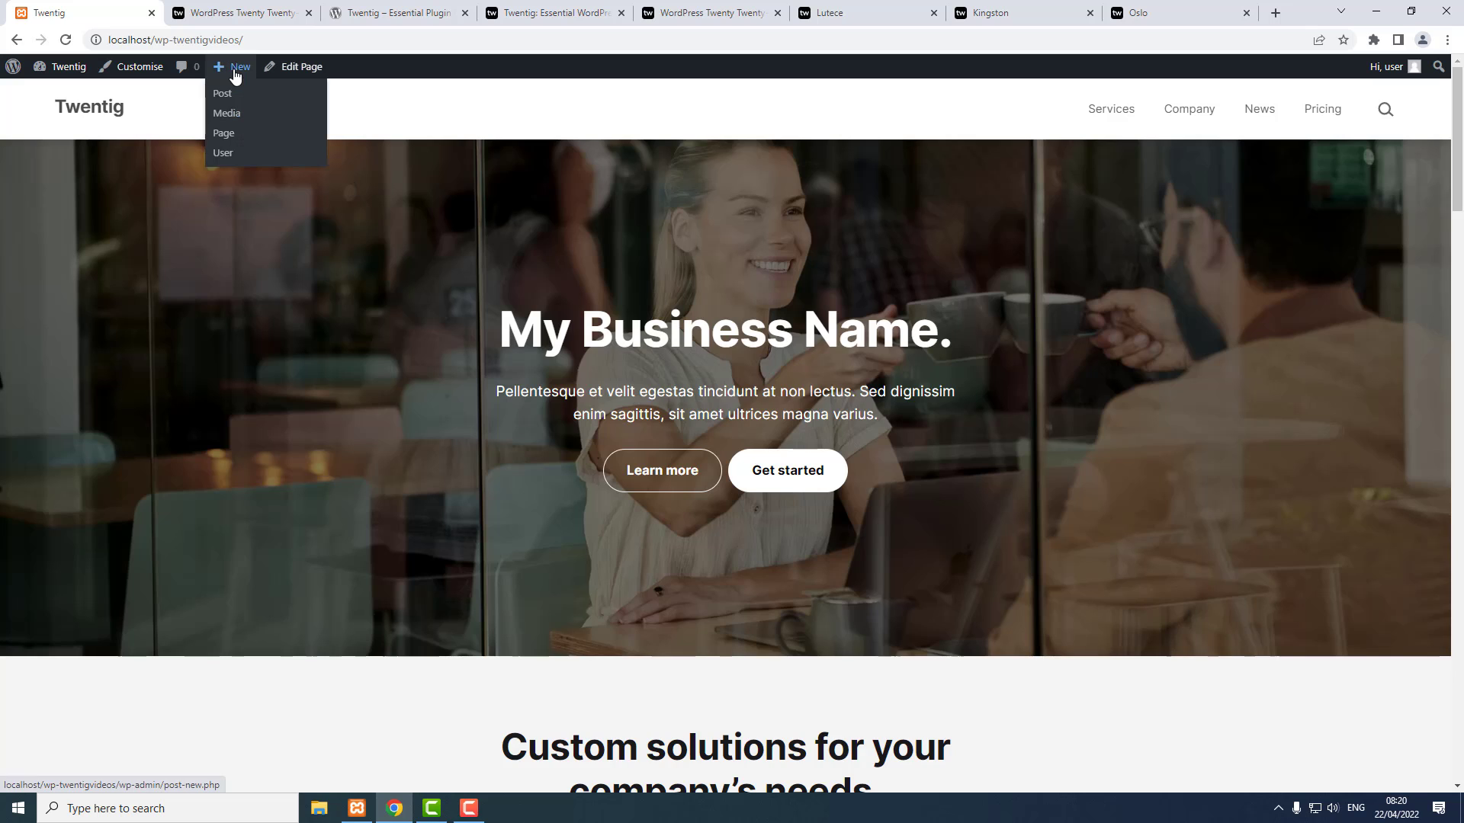
click(229, 135)
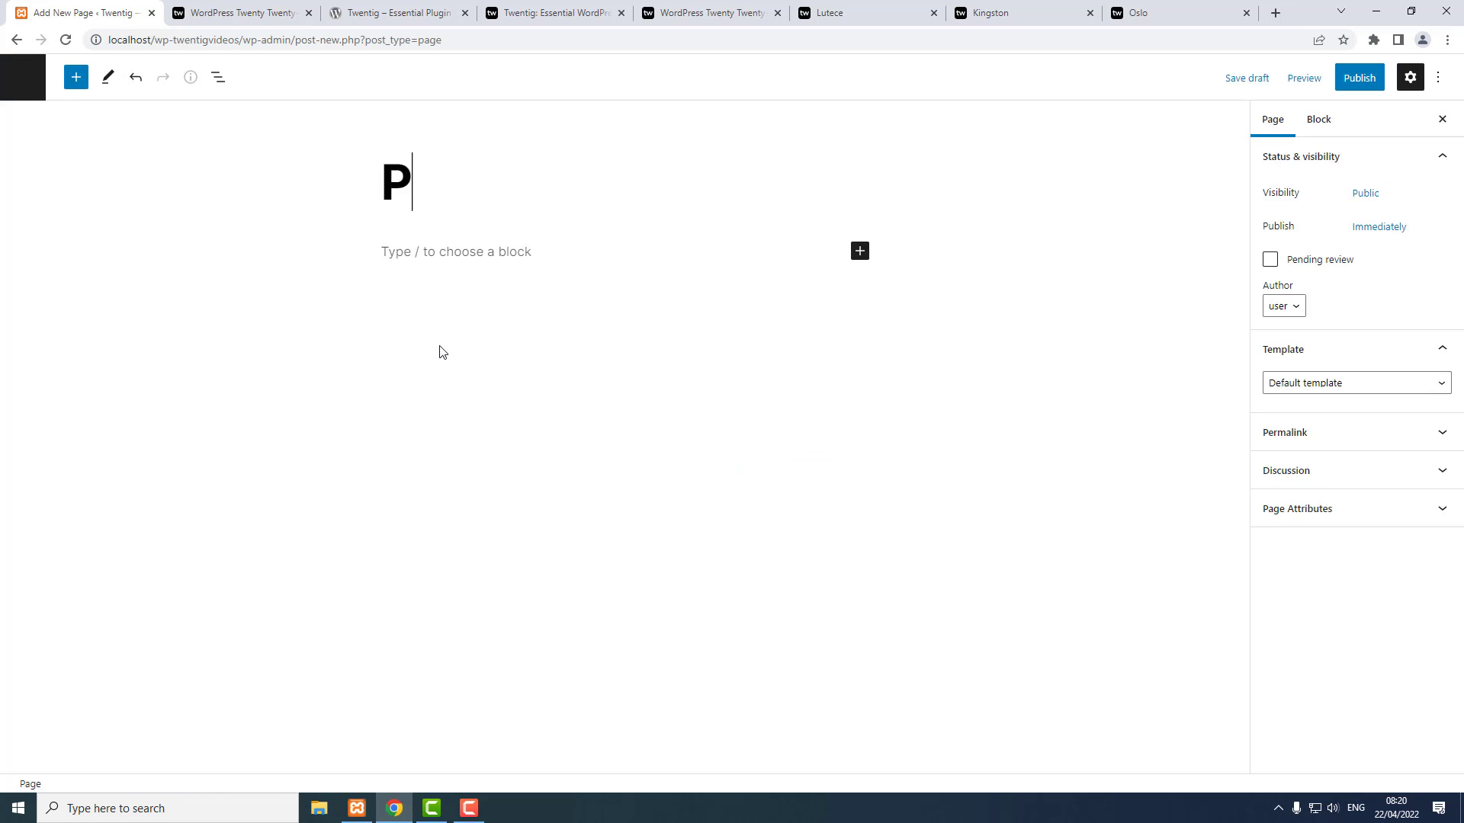
text(atterns)
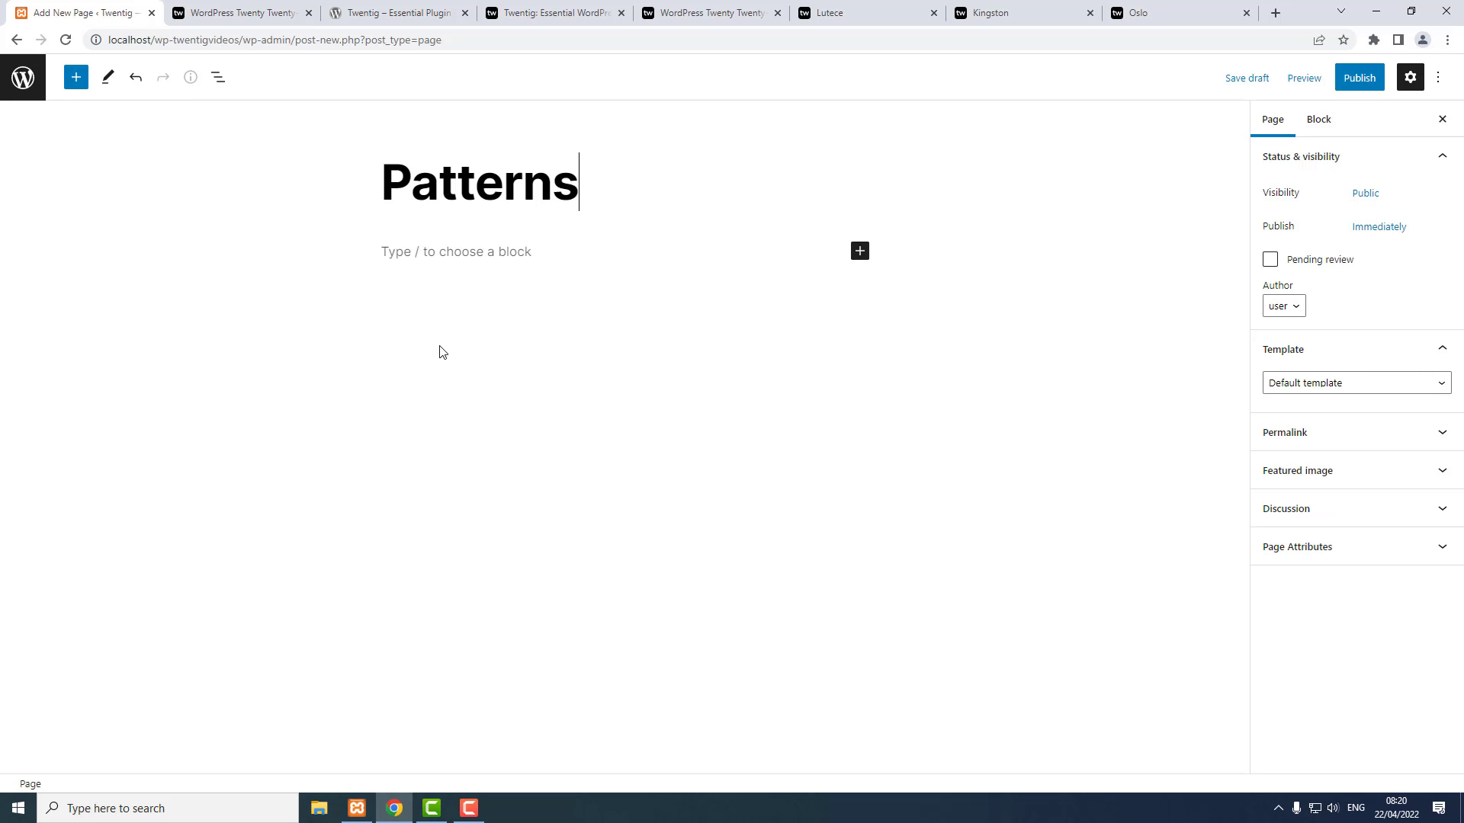
click(1355, 80)
click(1353, 80)
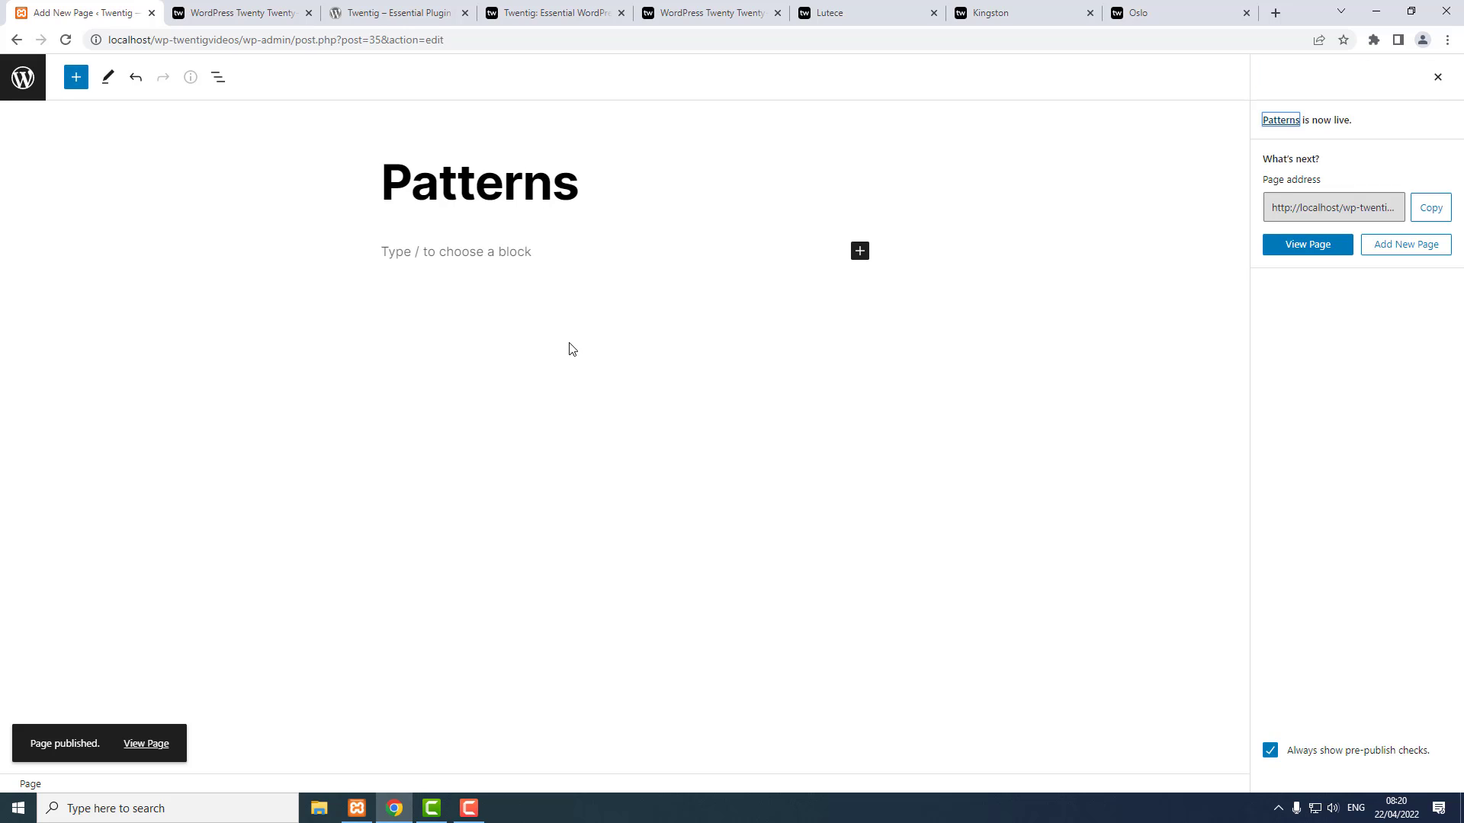
Insert the Fullscreen Hero Cover pattern from the Hero patterns category.
click(74, 79)
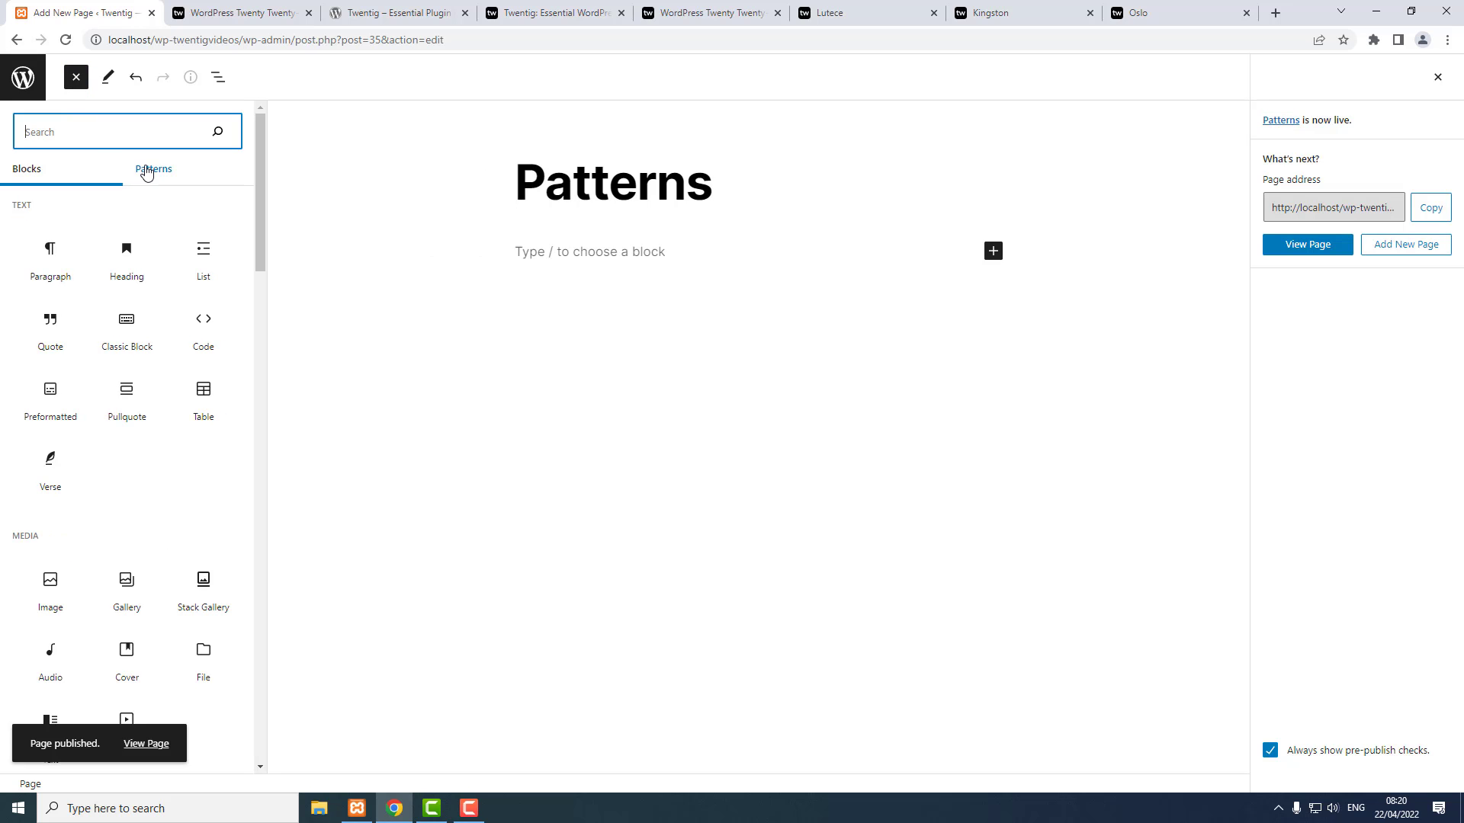
click(147, 170)
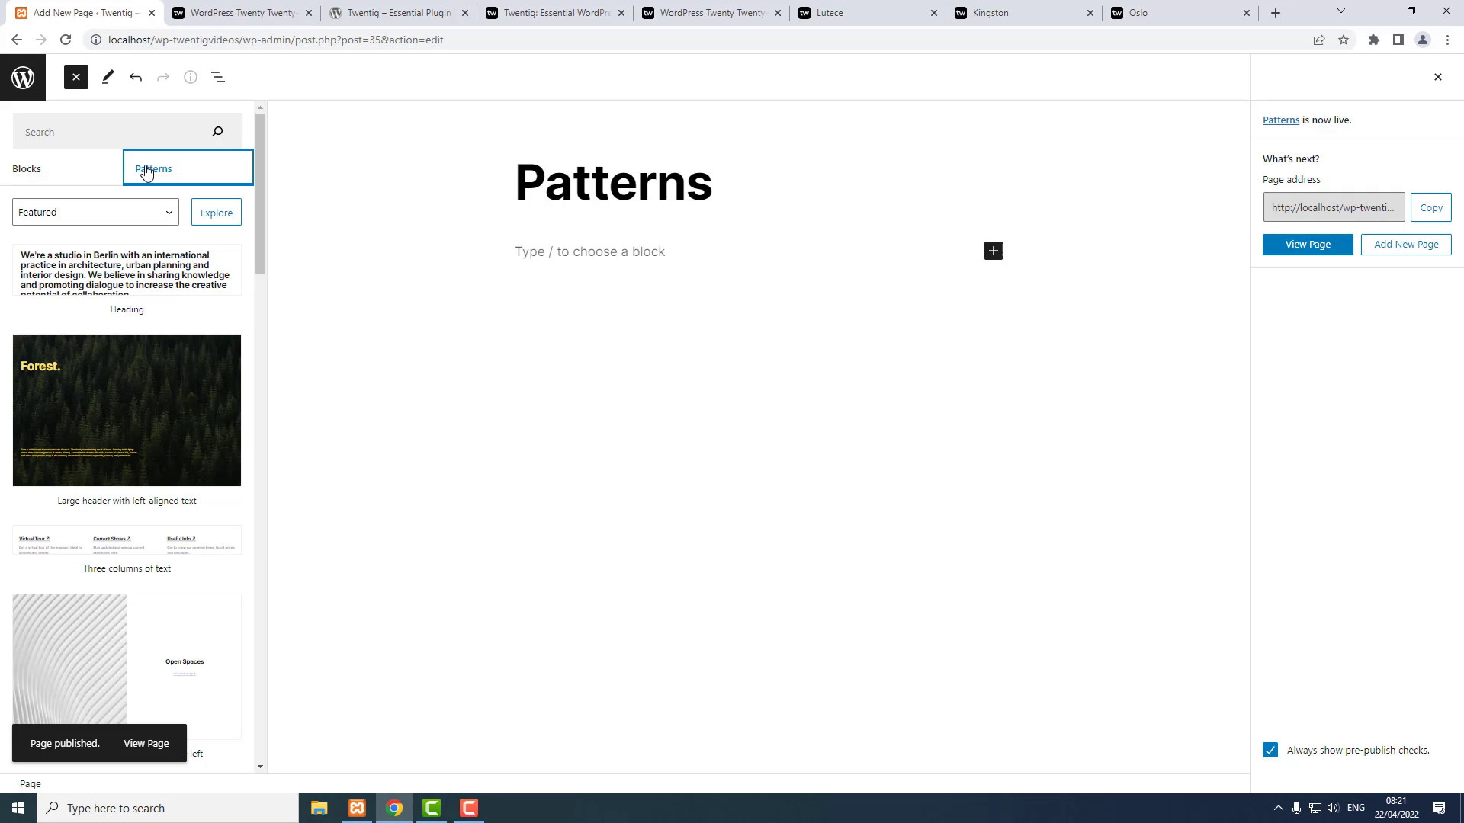
click(147, 213)
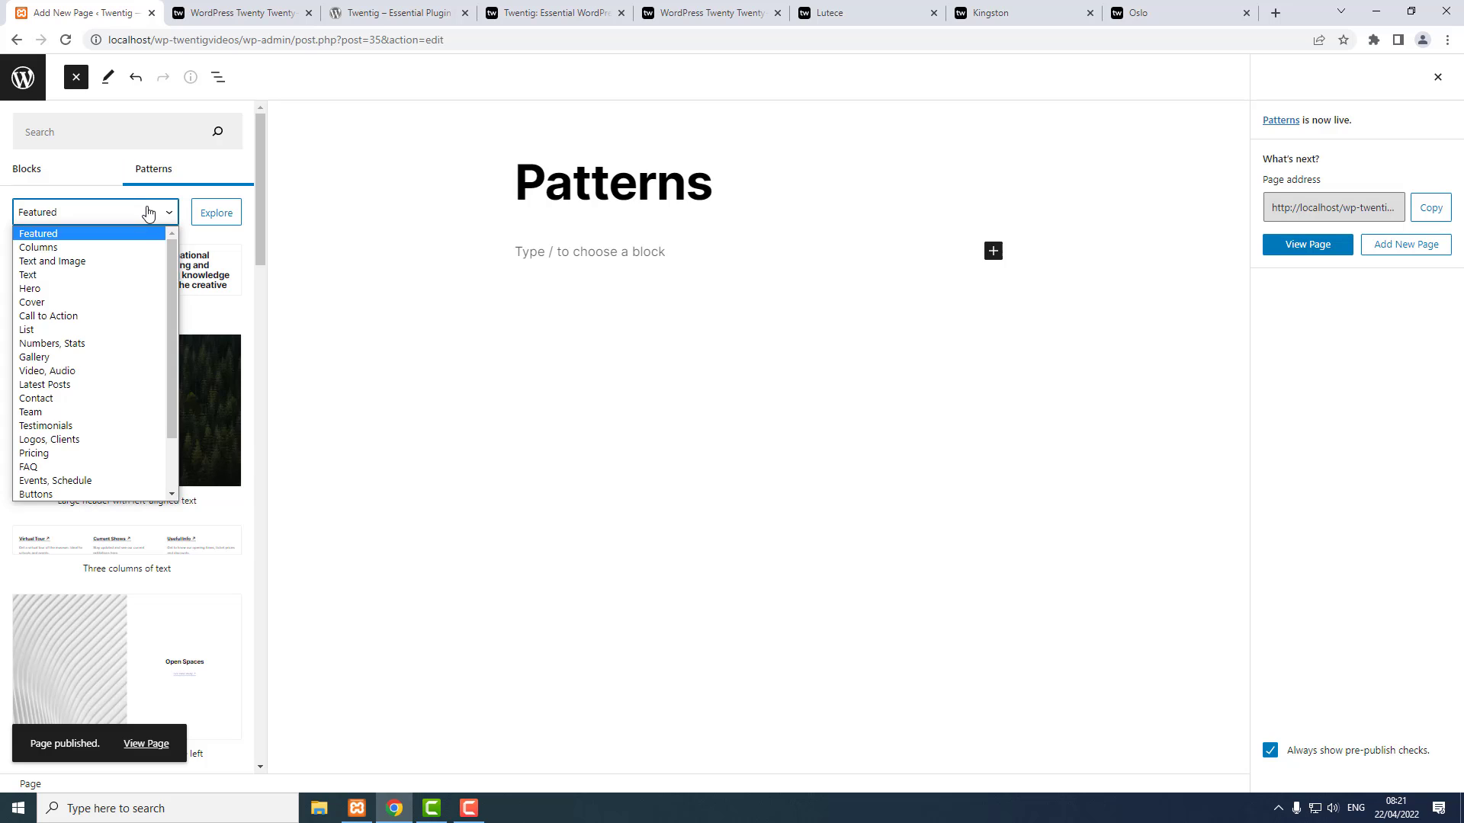
click(111, 289)
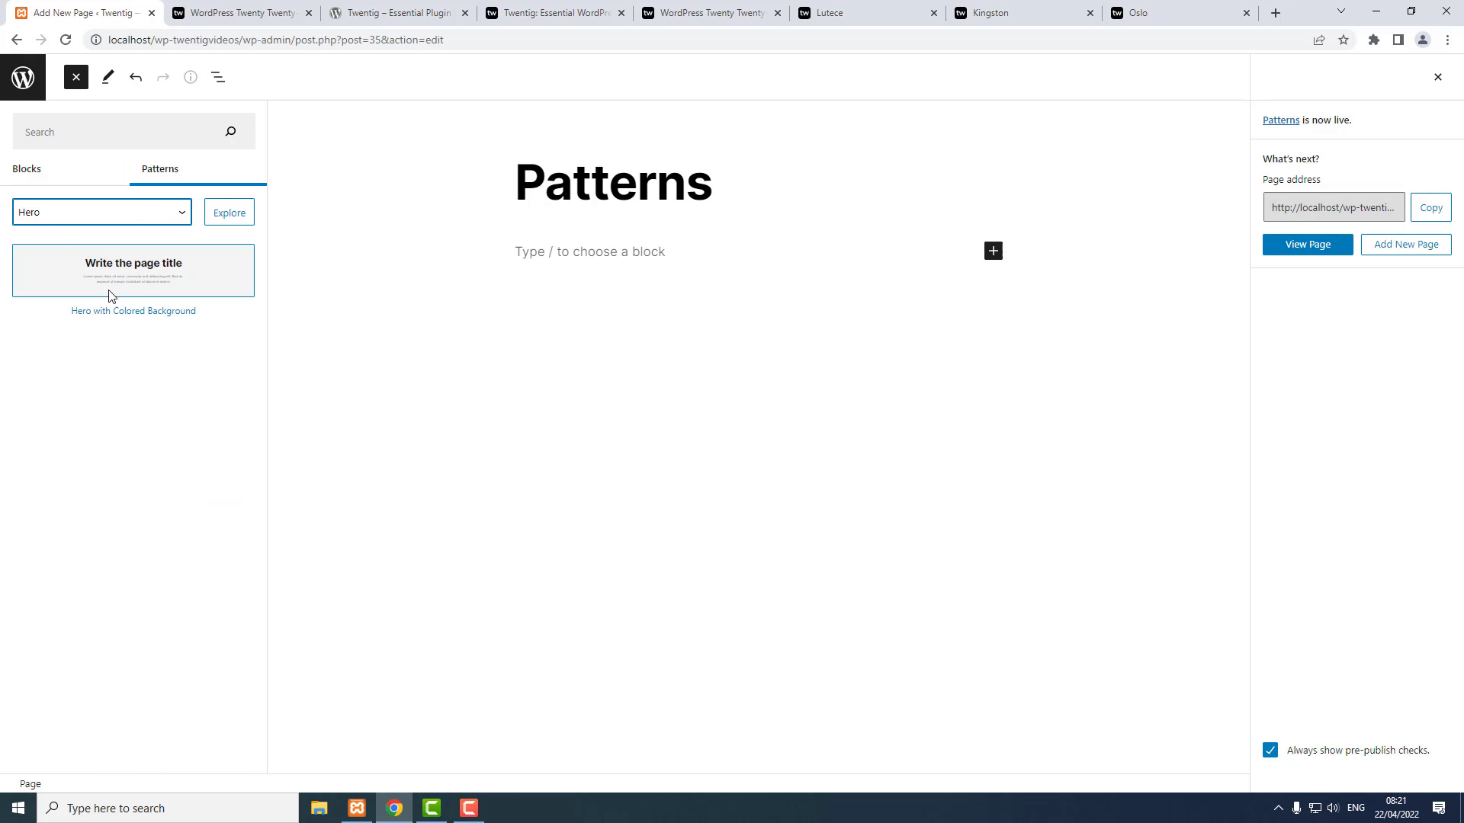
click(230, 213)
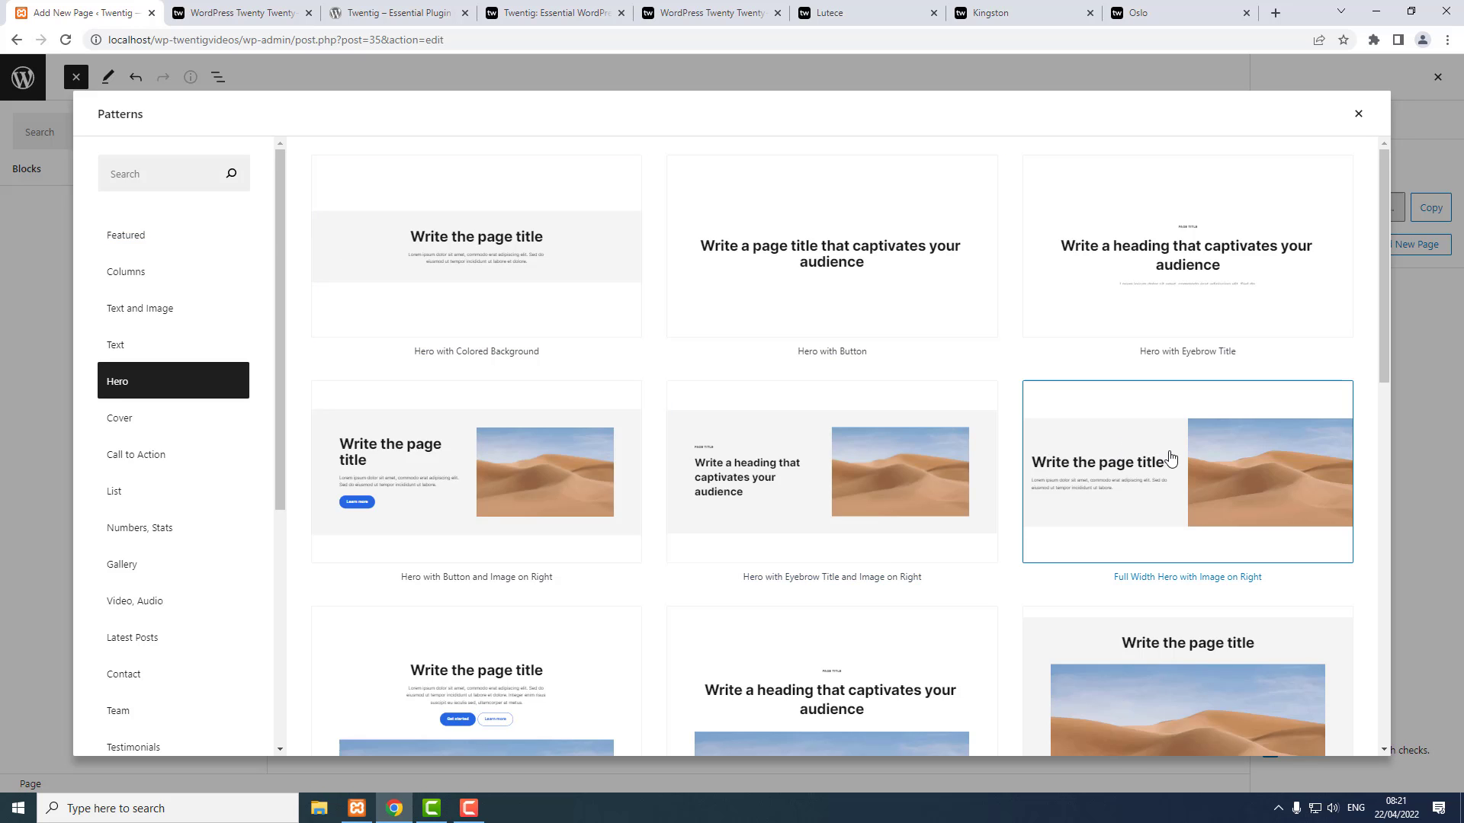
scroll(1170, 457, down, 7)
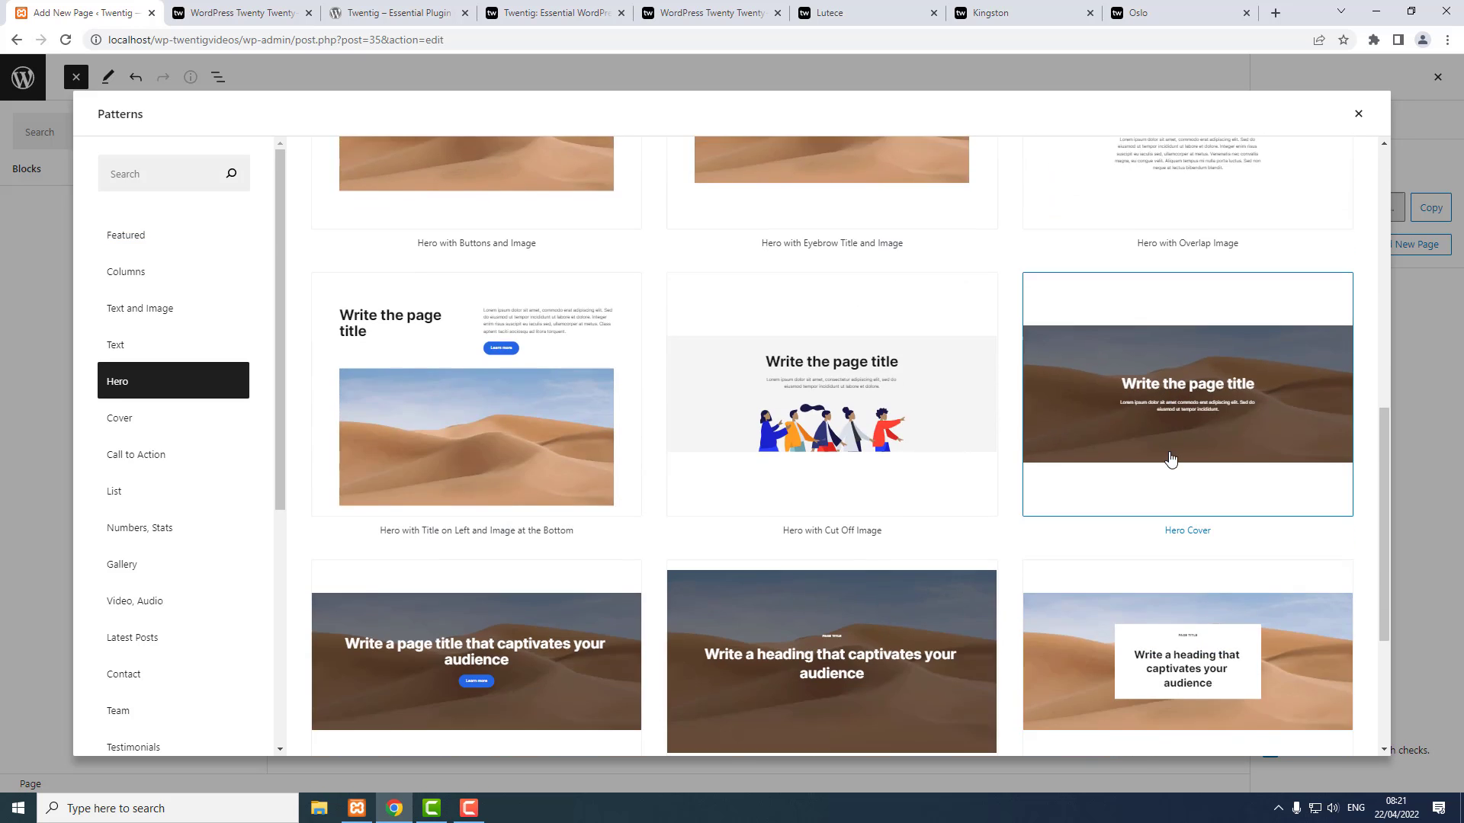
scroll(1171, 457, down, 2)
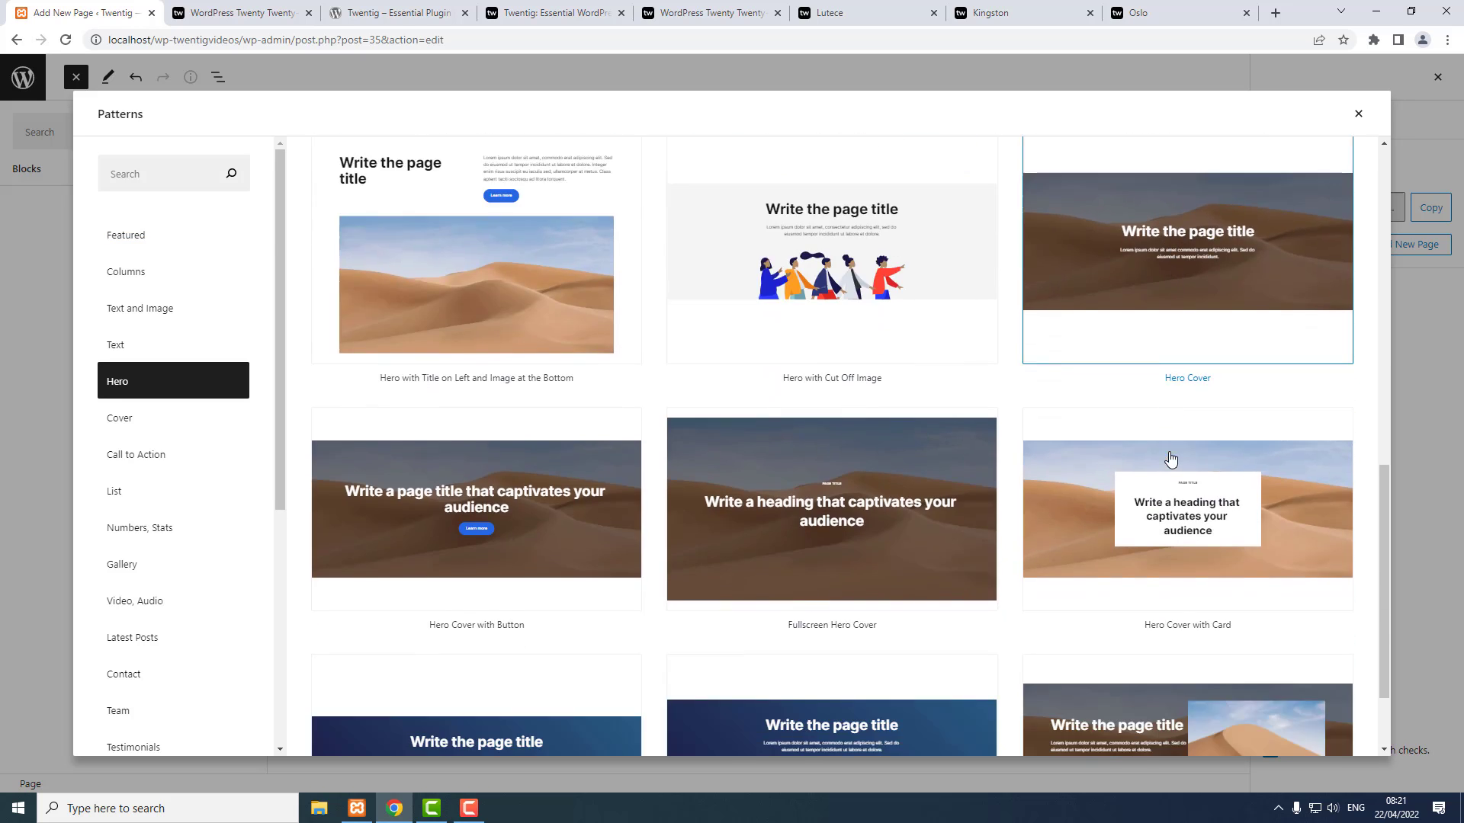
click(808, 494)
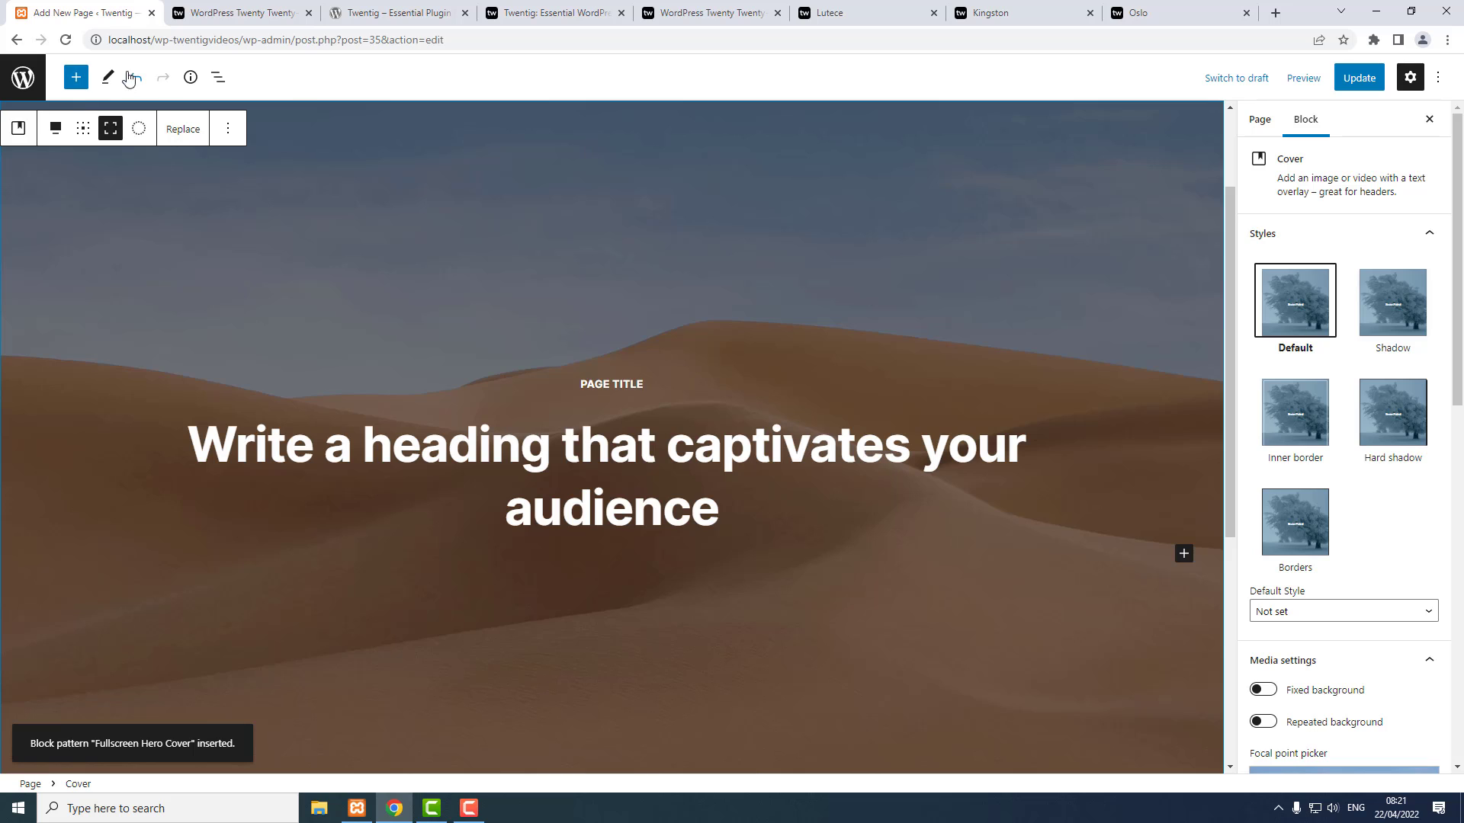
Insert the Heading and Lead Paragraph pattern from the Text category below the hero cover.
click(75, 78)
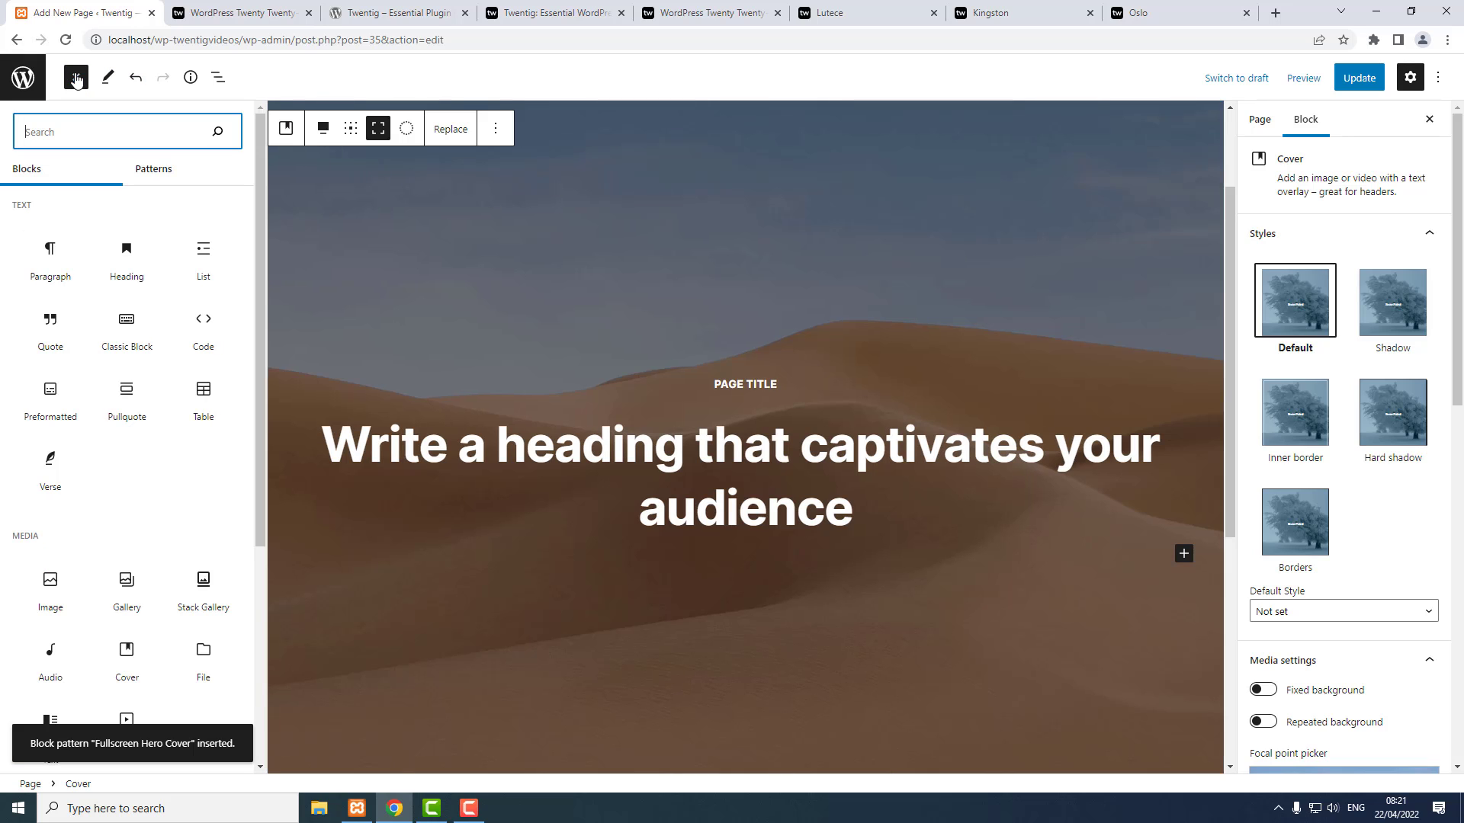
click(154, 175)
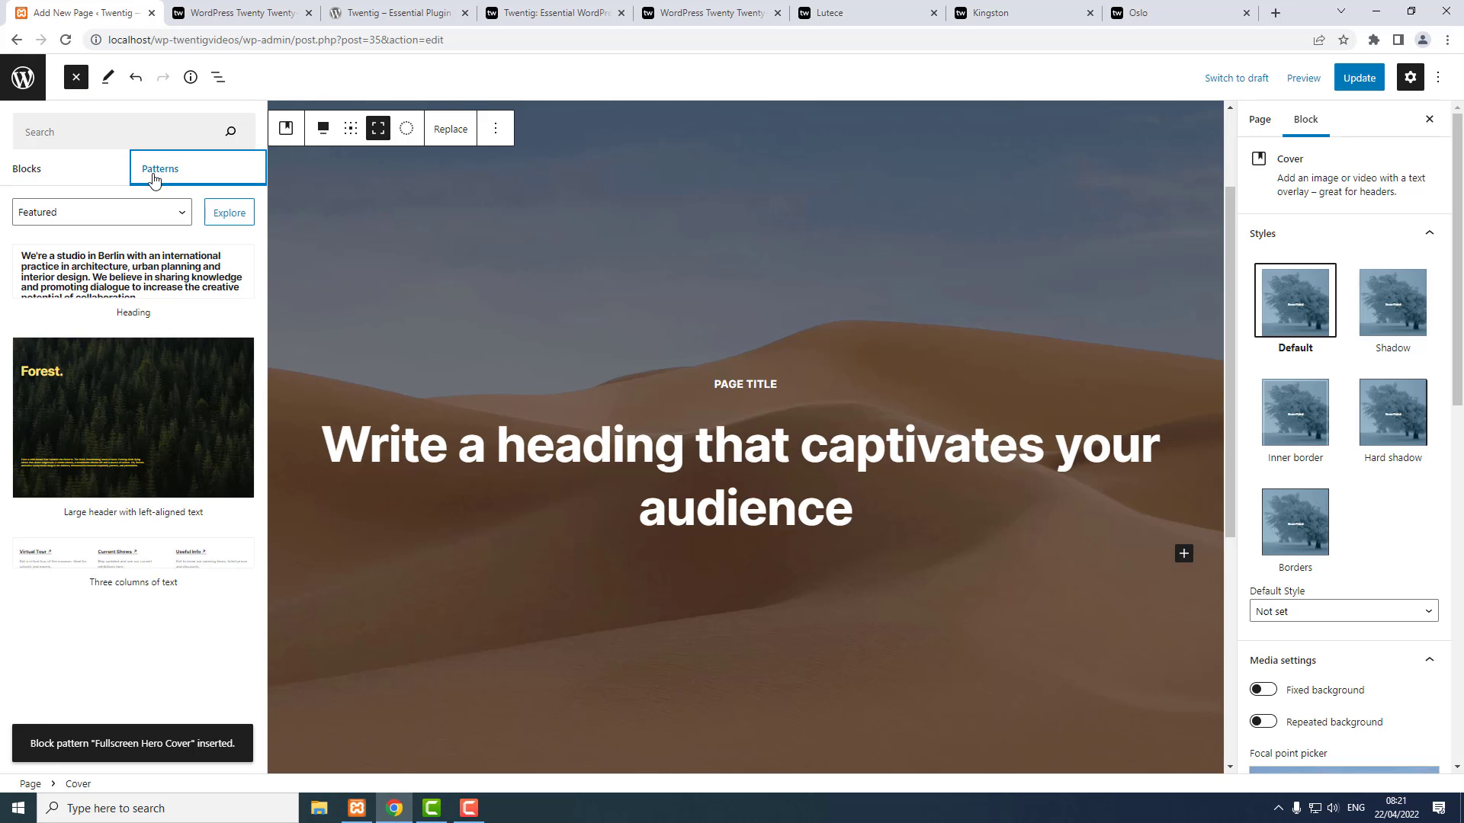
click(123, 213)
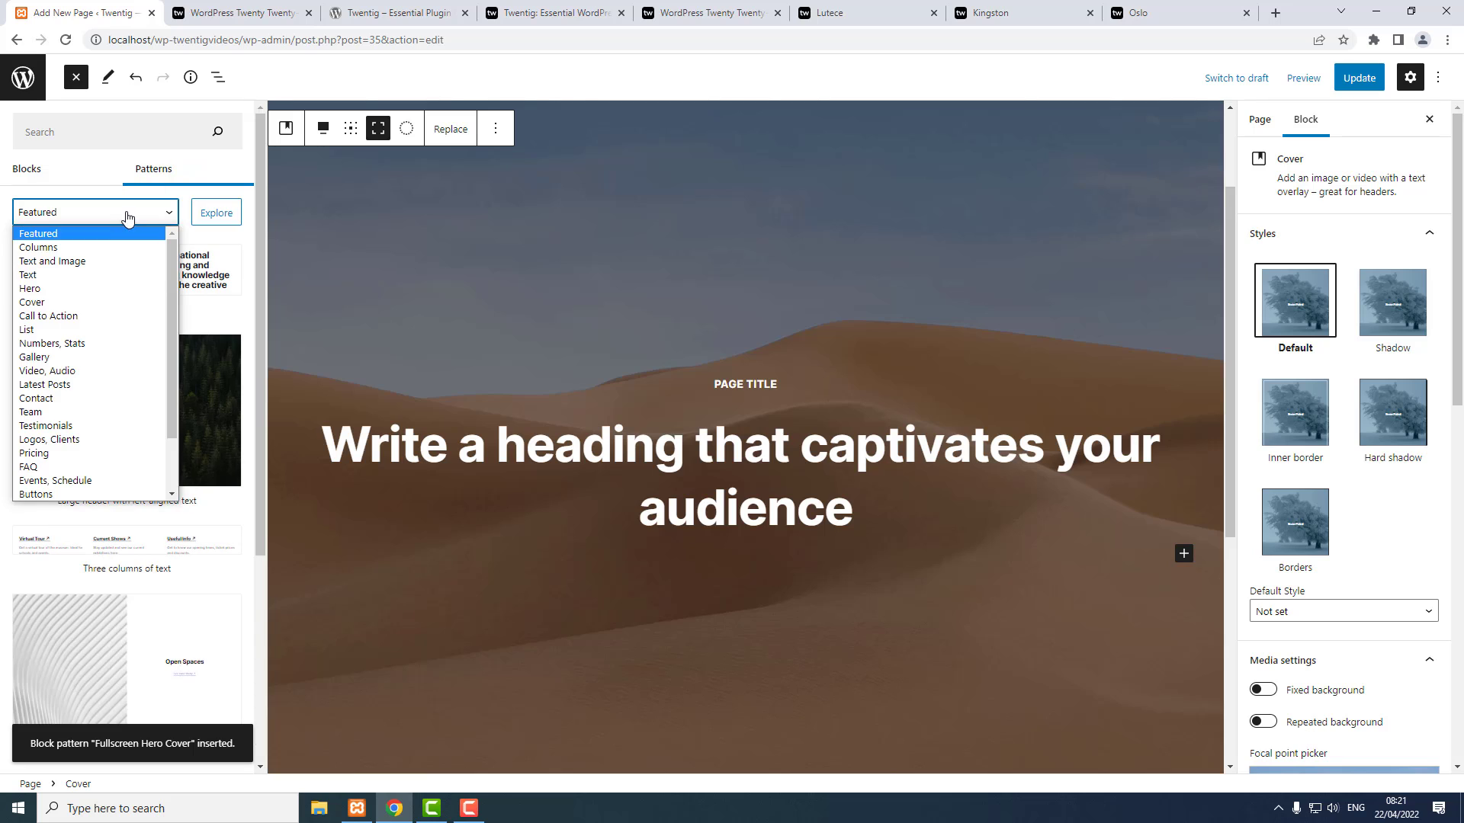
click(64, 278)
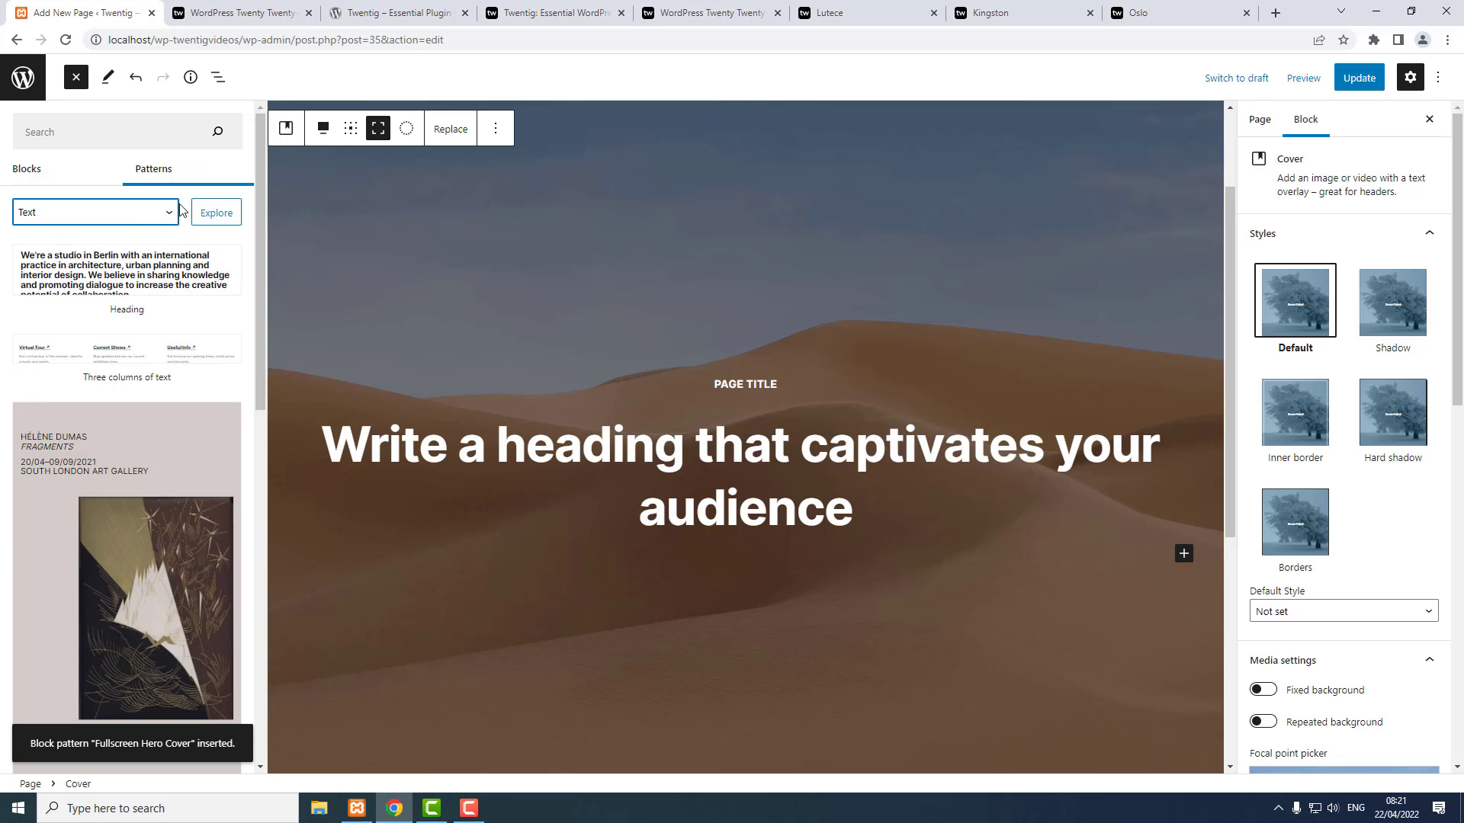
click(206, 216)
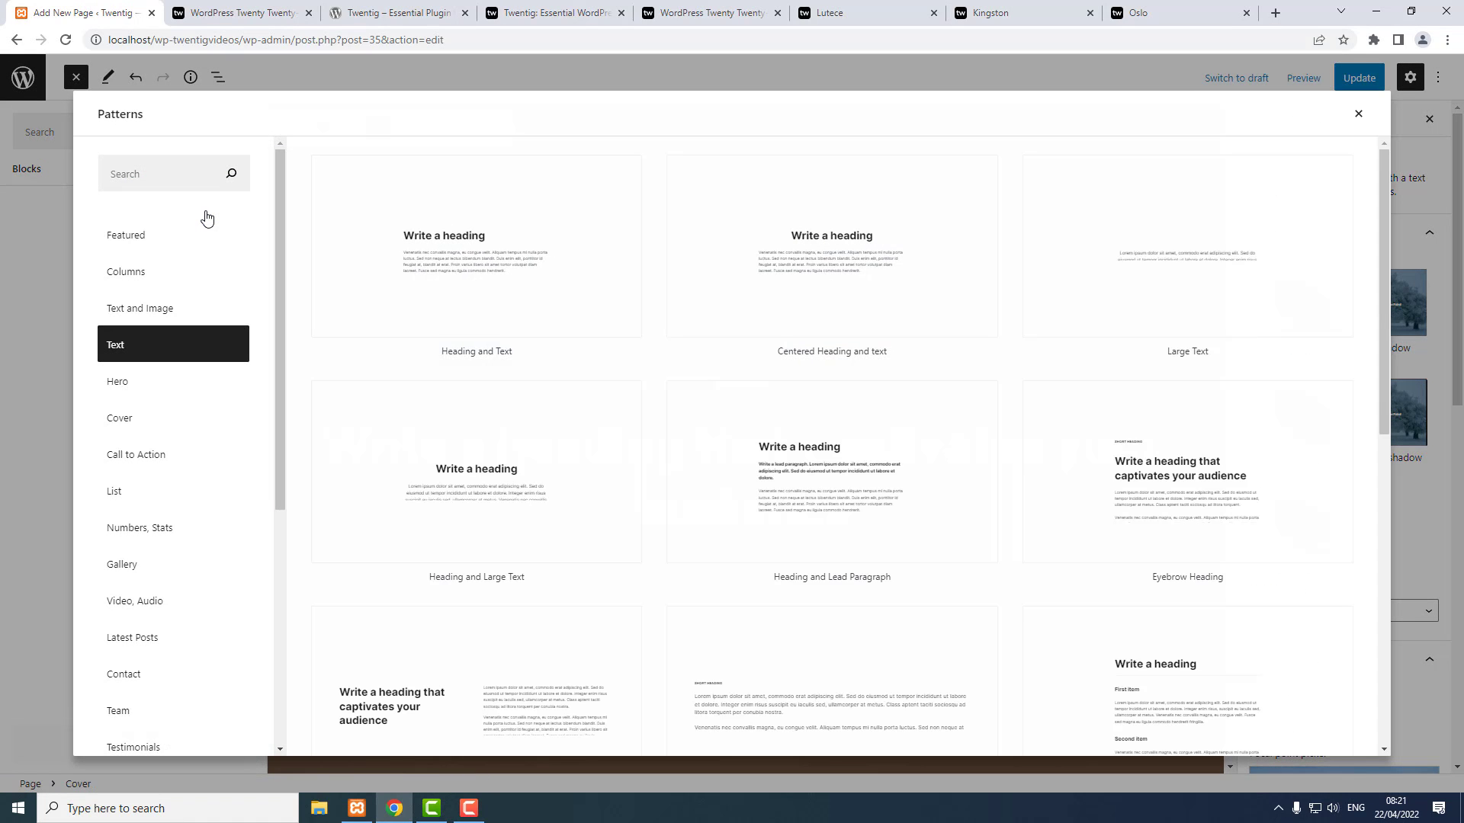
click(864, 482)
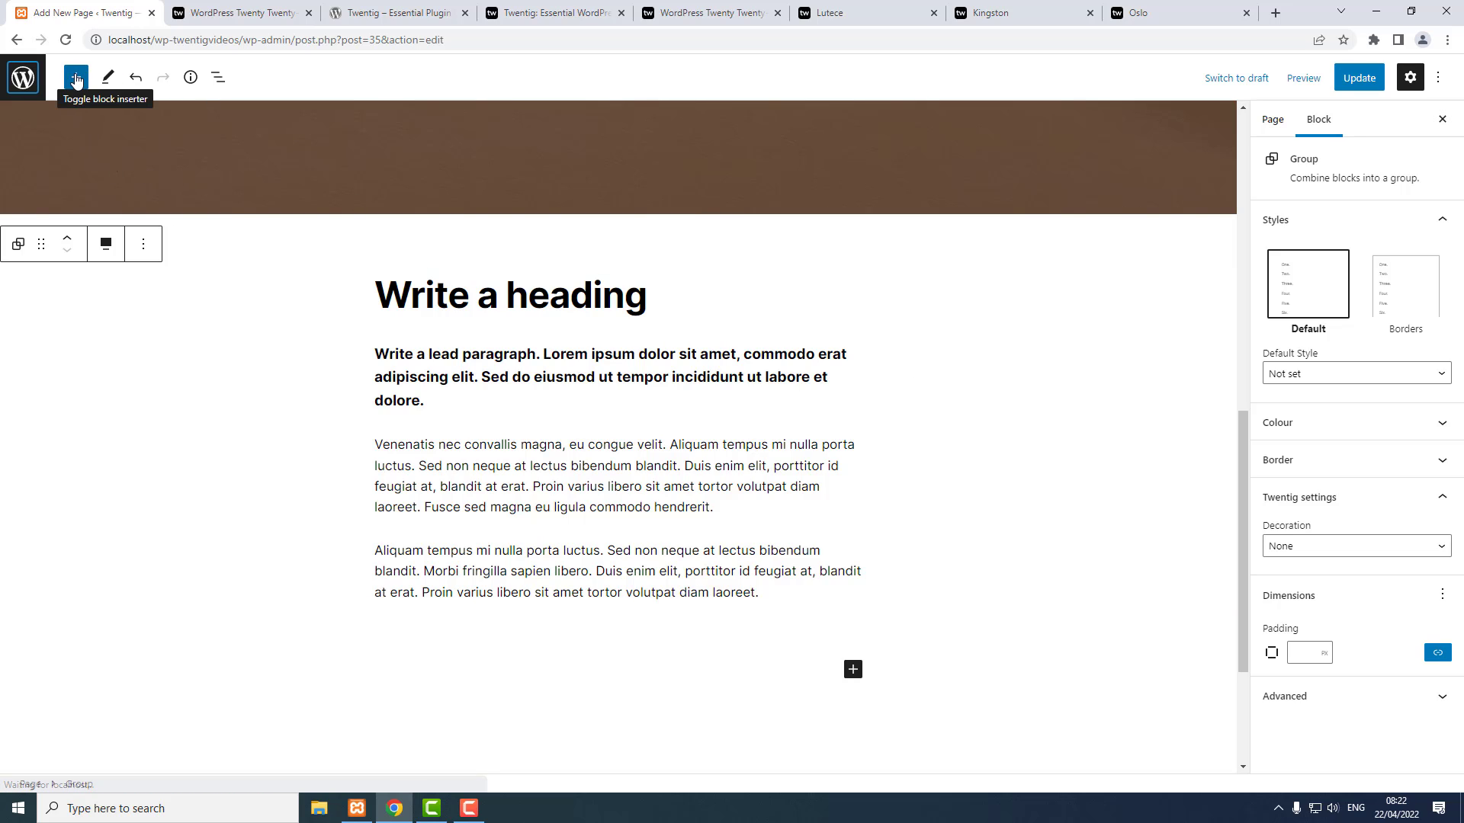
Insert the '3 Columns' pattern from the Columns pattern category.
click(76, 79)
click(168, 171)
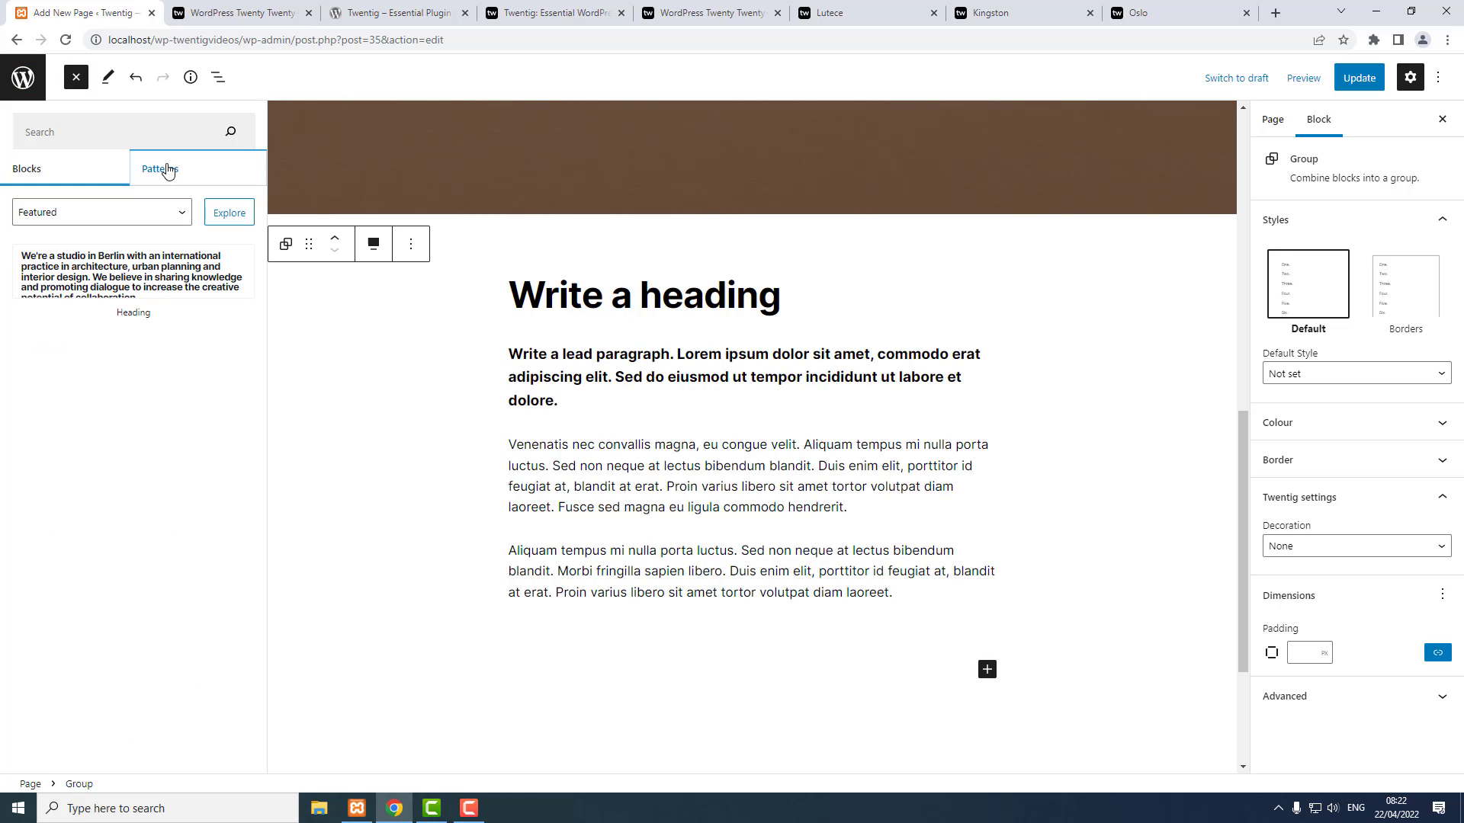
click(131, 217)
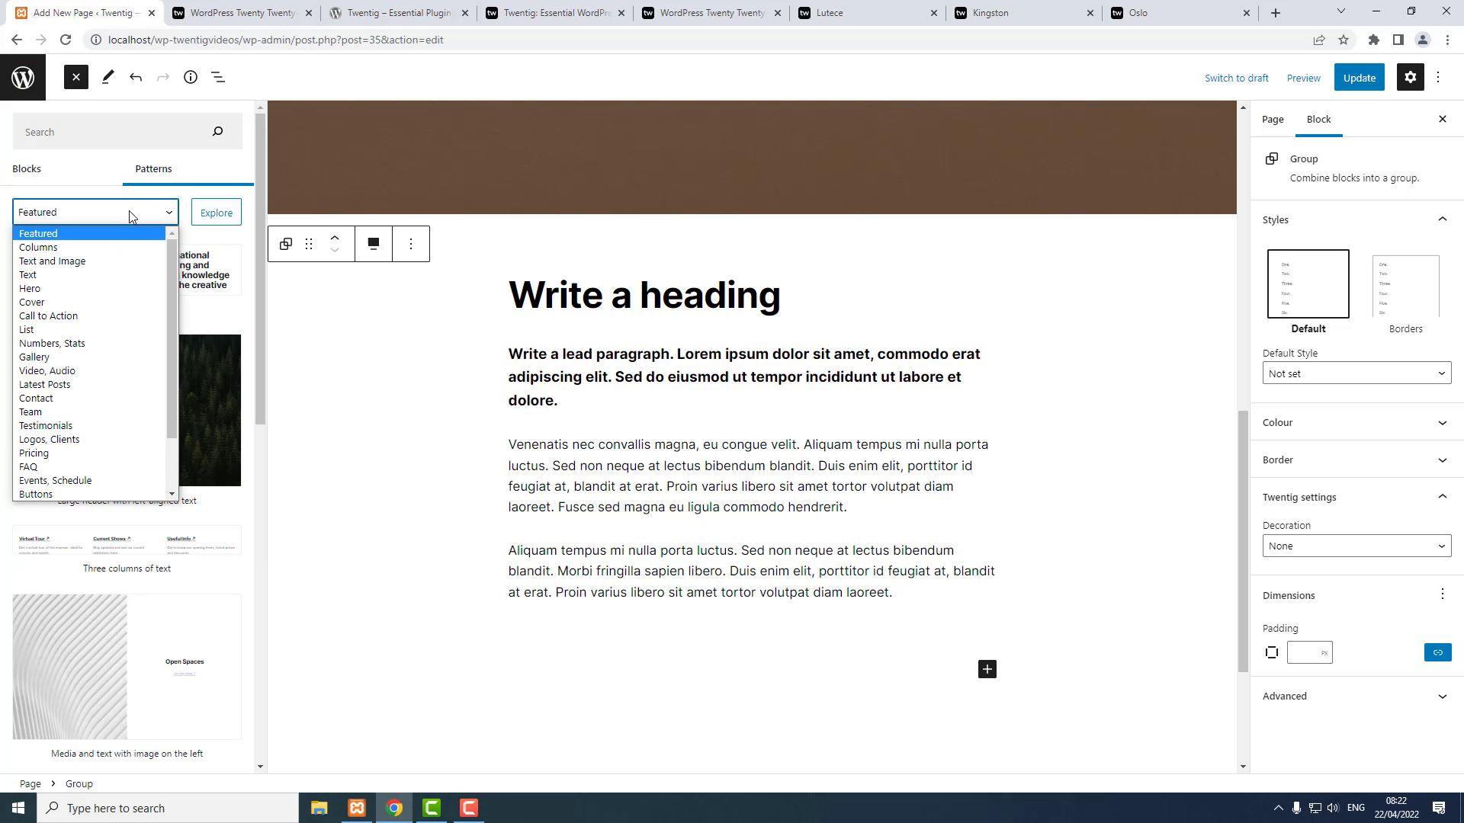
click(136, 238)
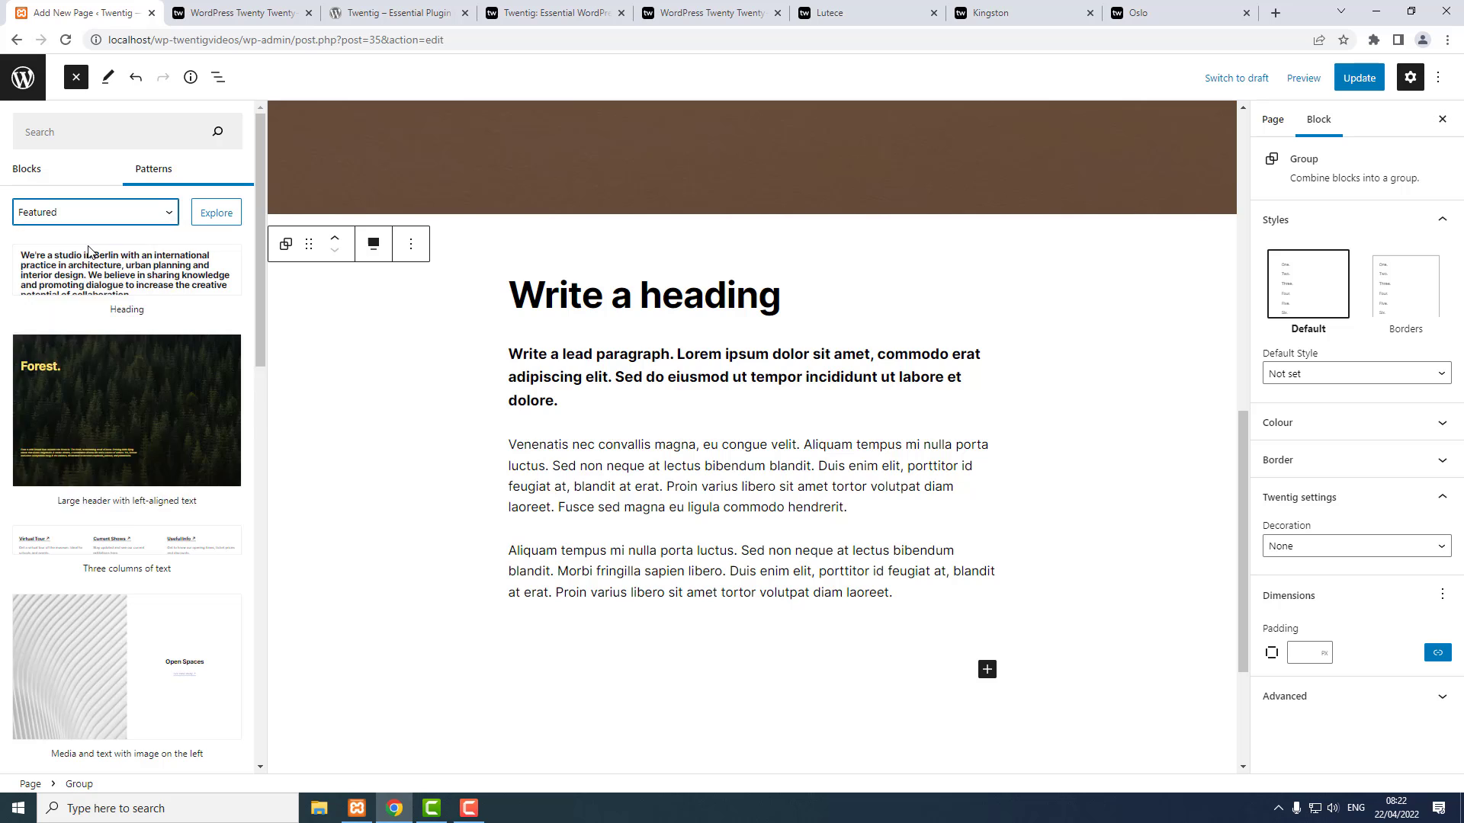
click(231, 213)
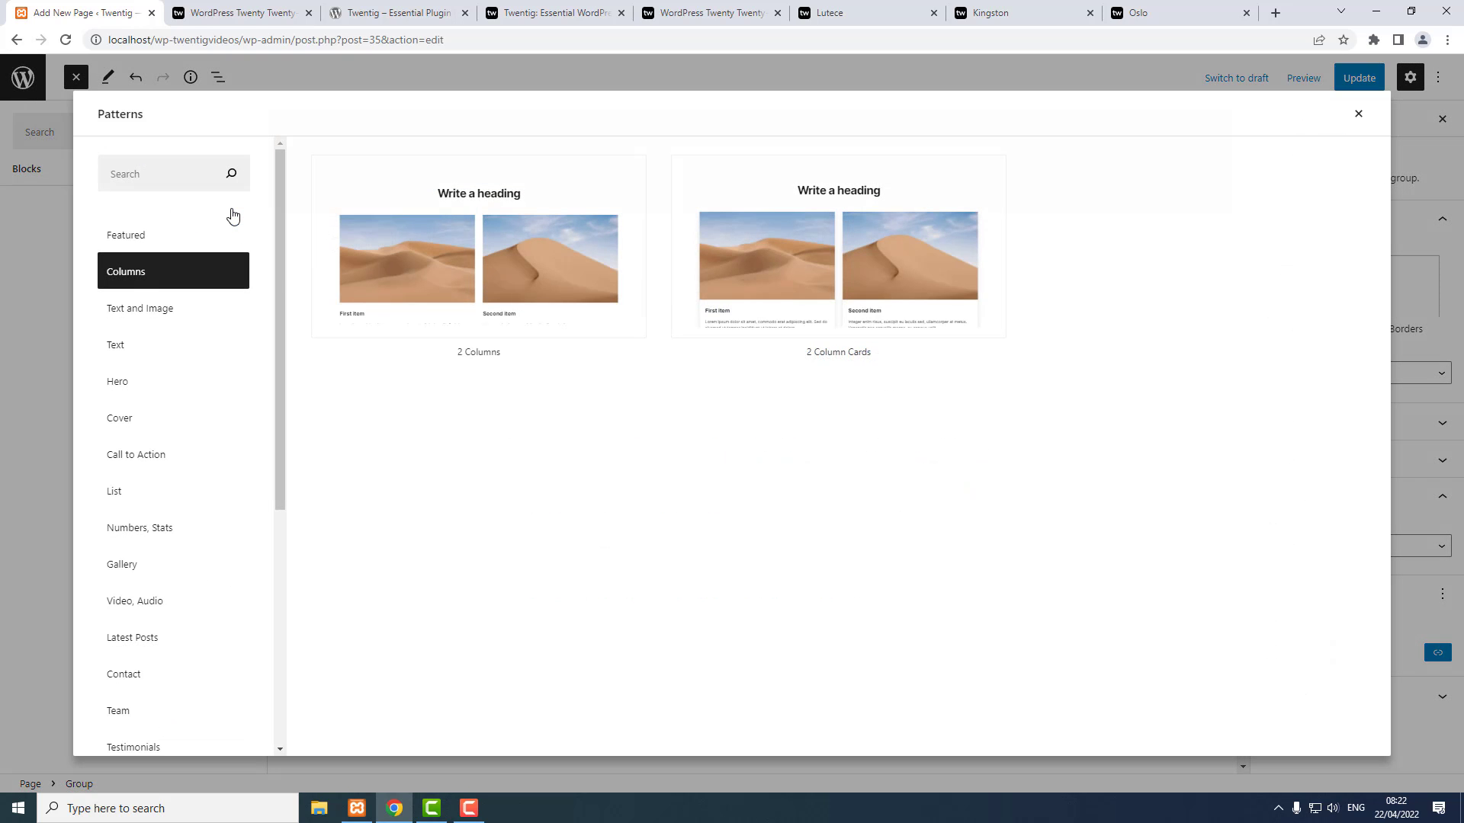
scroll(981, 483, down, 5)
scroll(991, 458, down, 4)
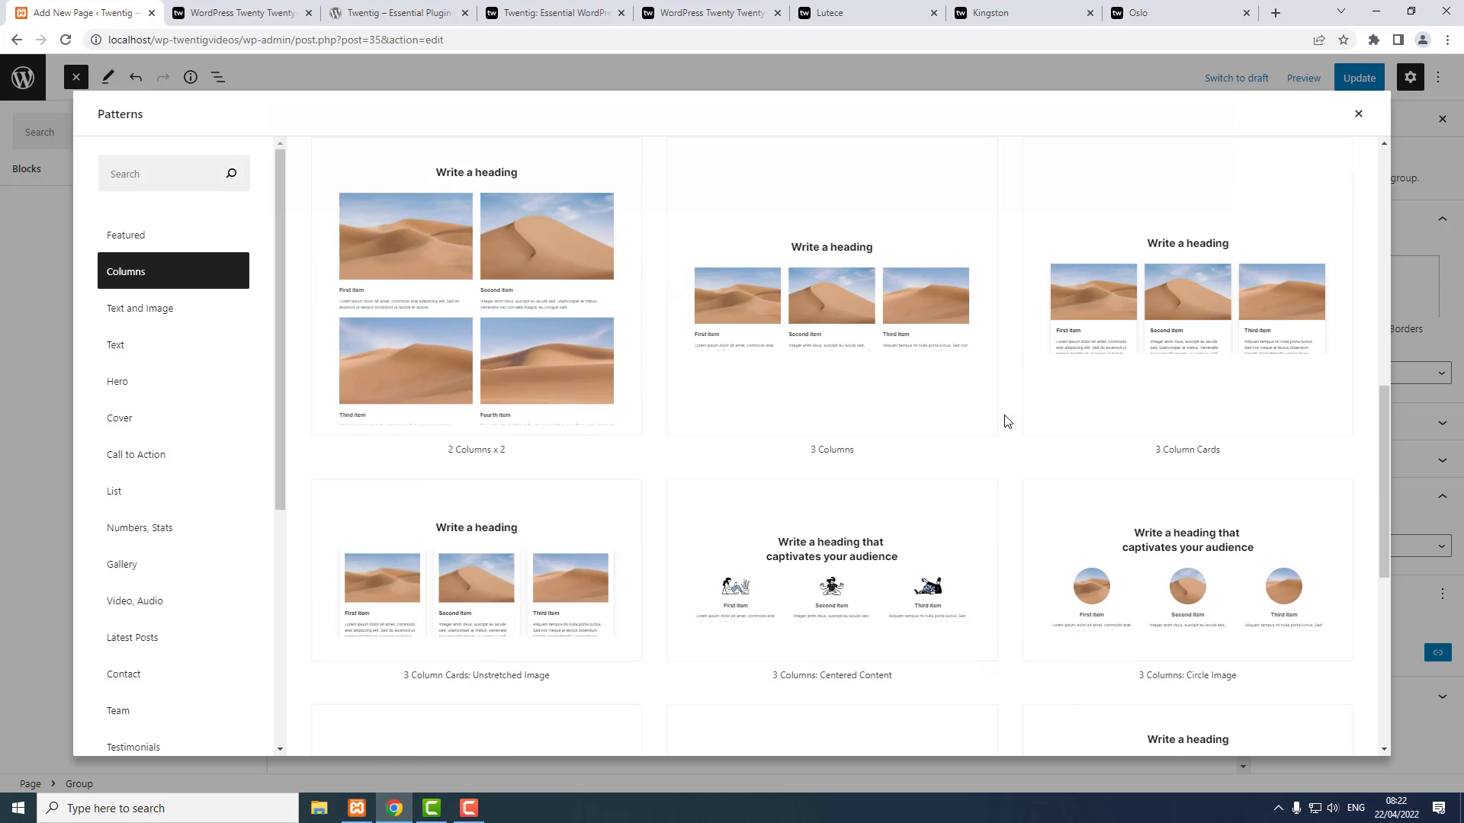
click(834, 295)
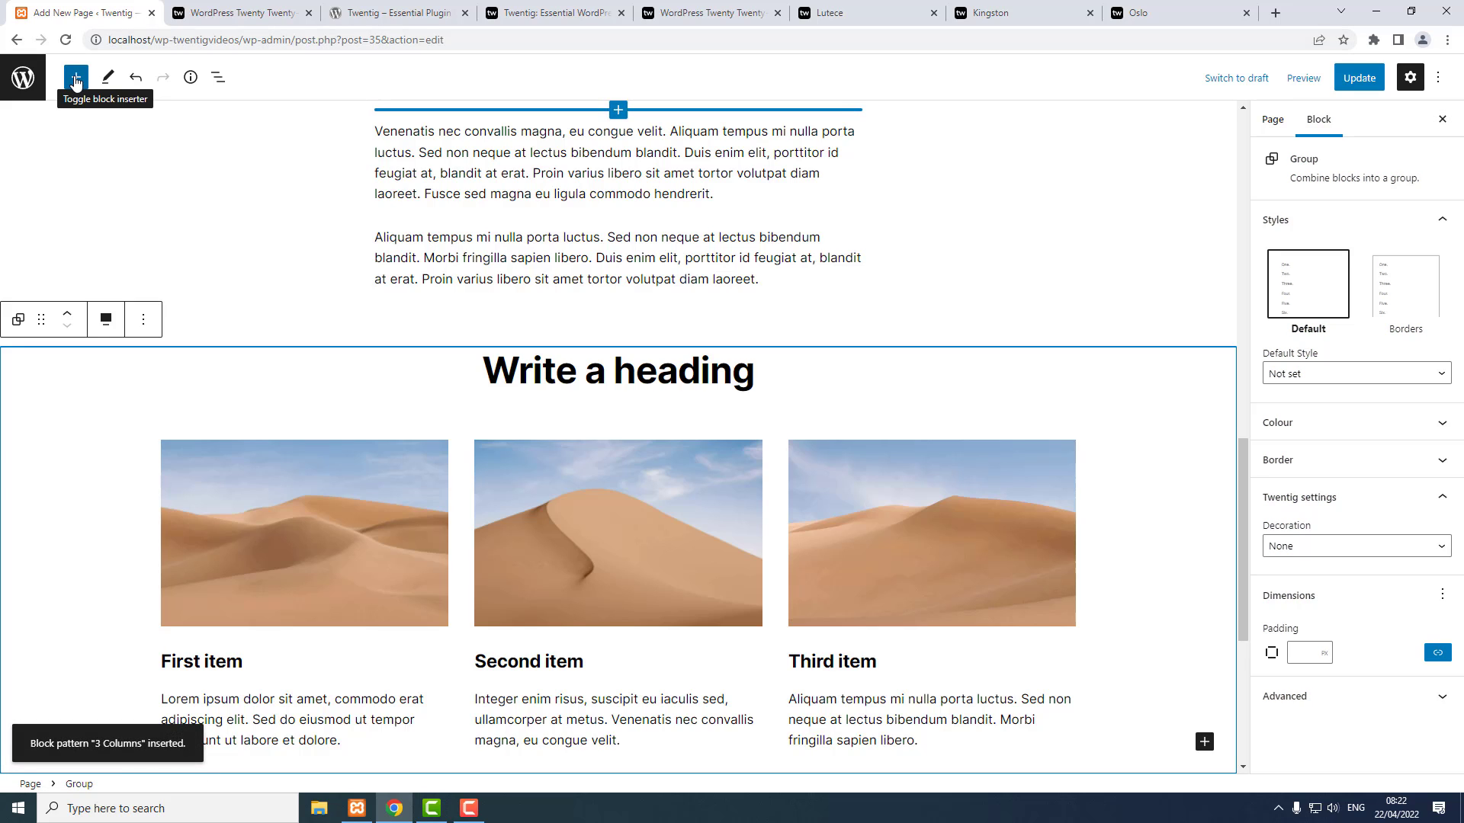
Insert the 'Team: List' pattern from the Team pattern category below it.
click(75, 78)
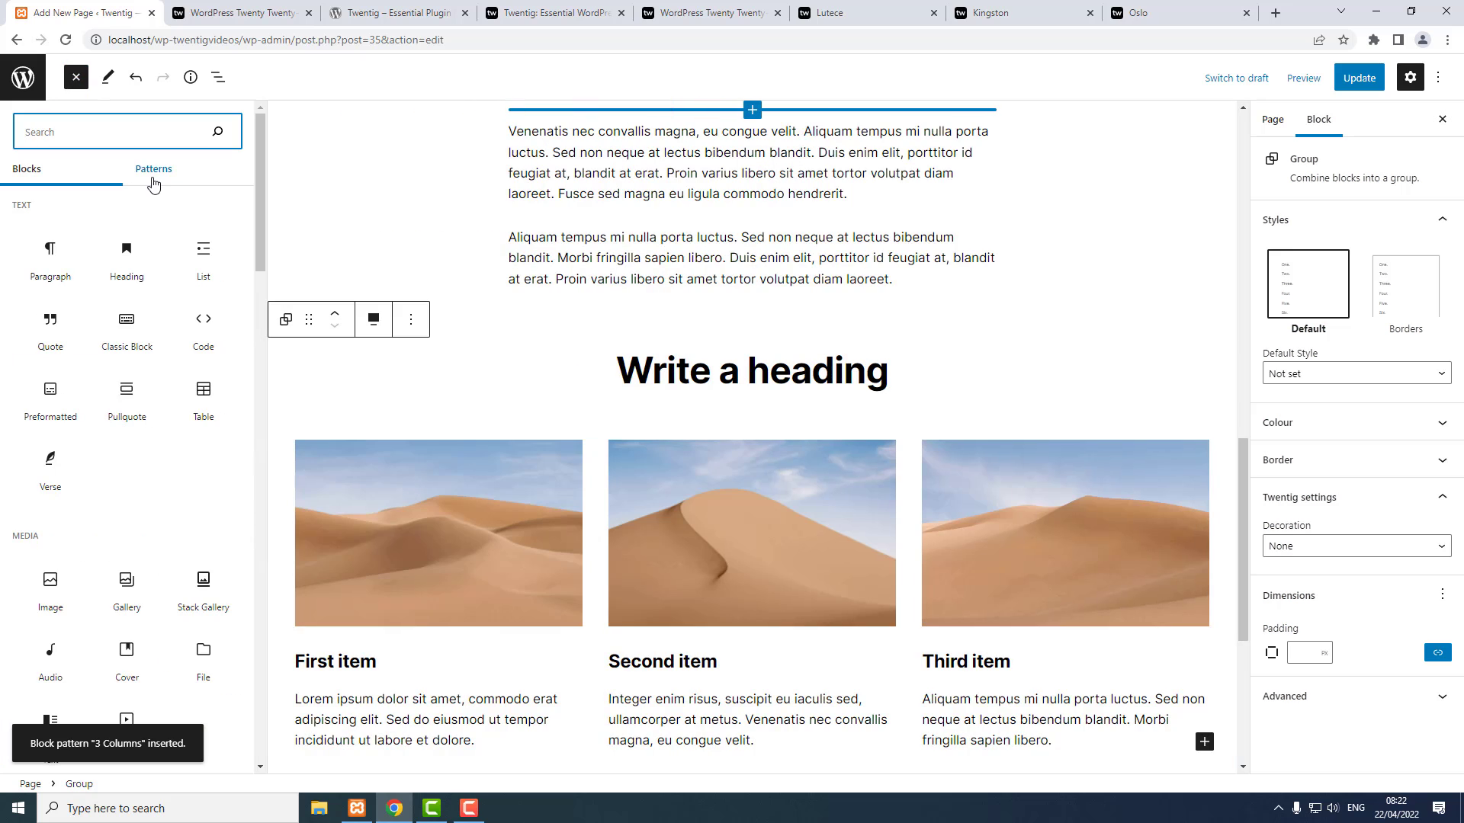
click(153, 170)
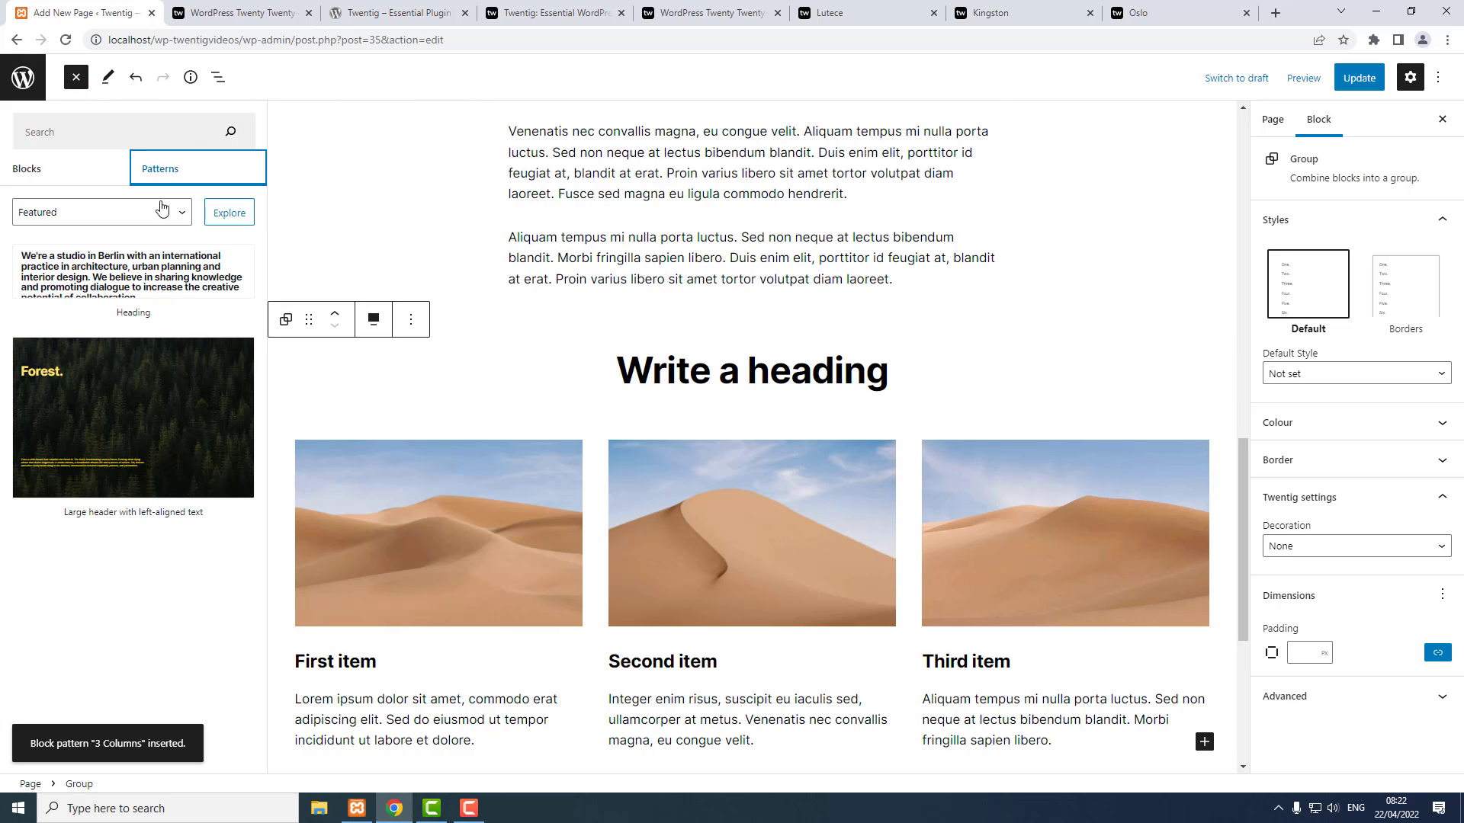
click(136, 218)
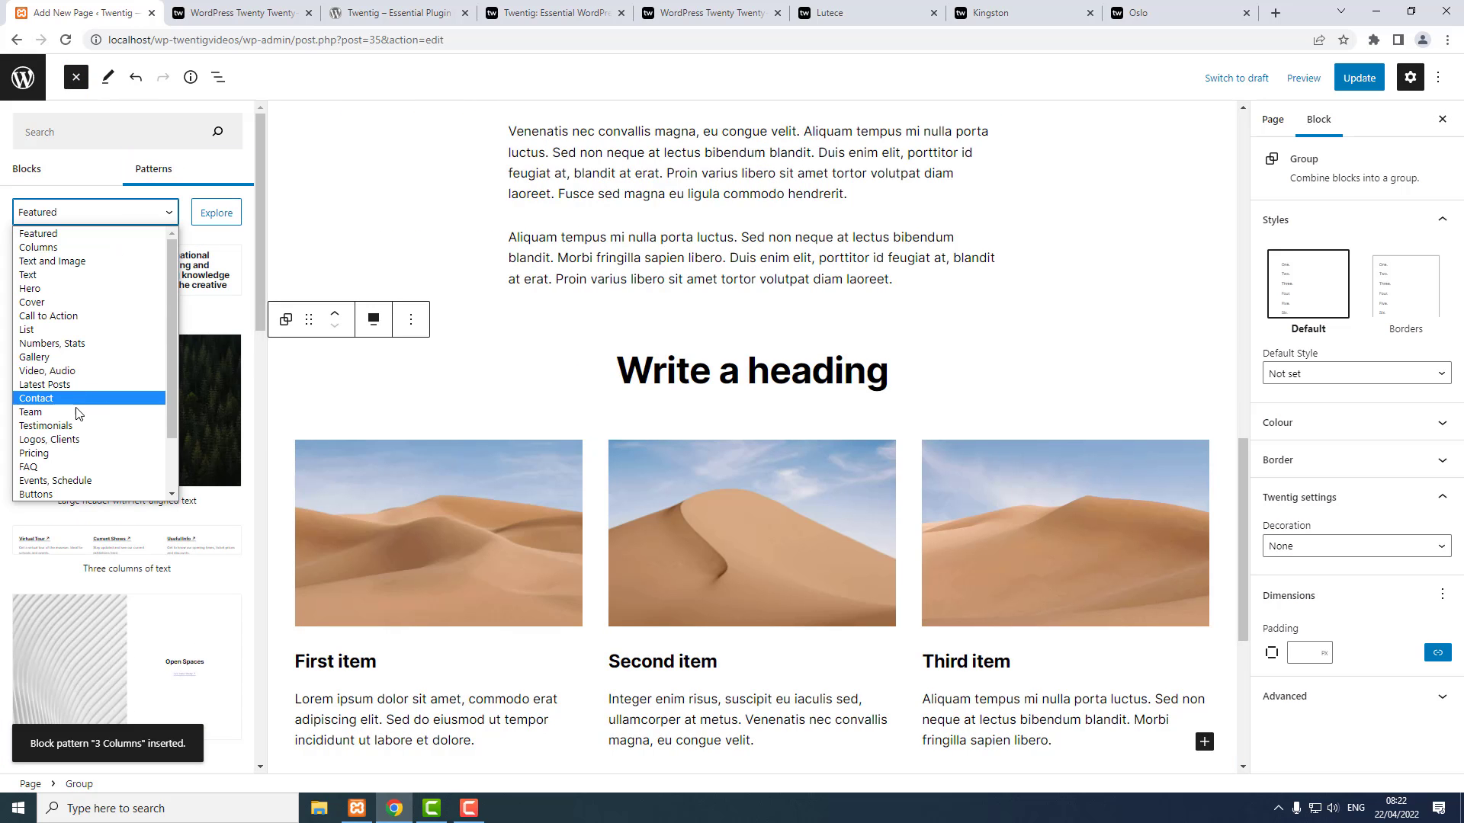
click(75, 414)
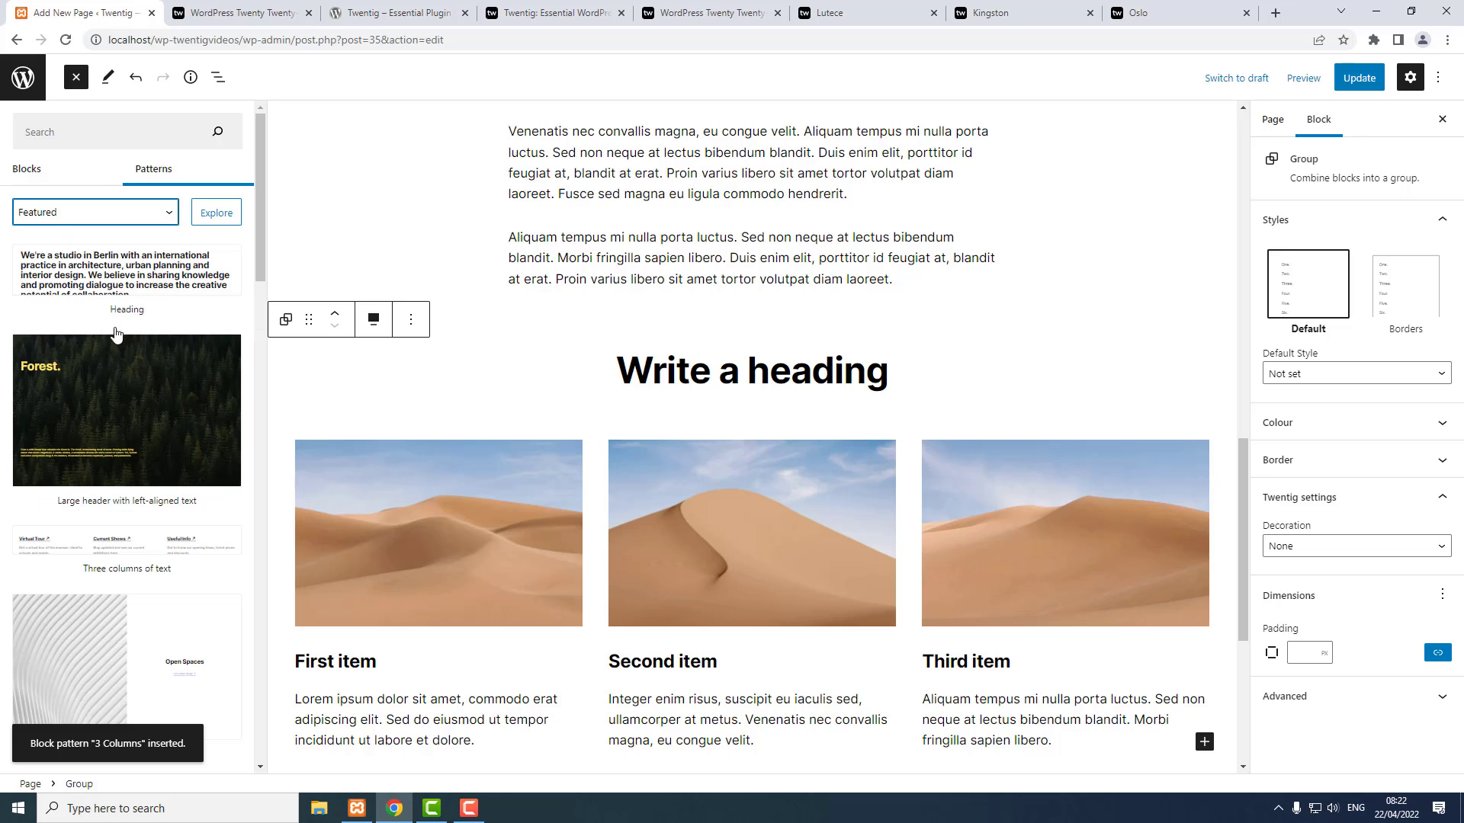
click(221, 212)
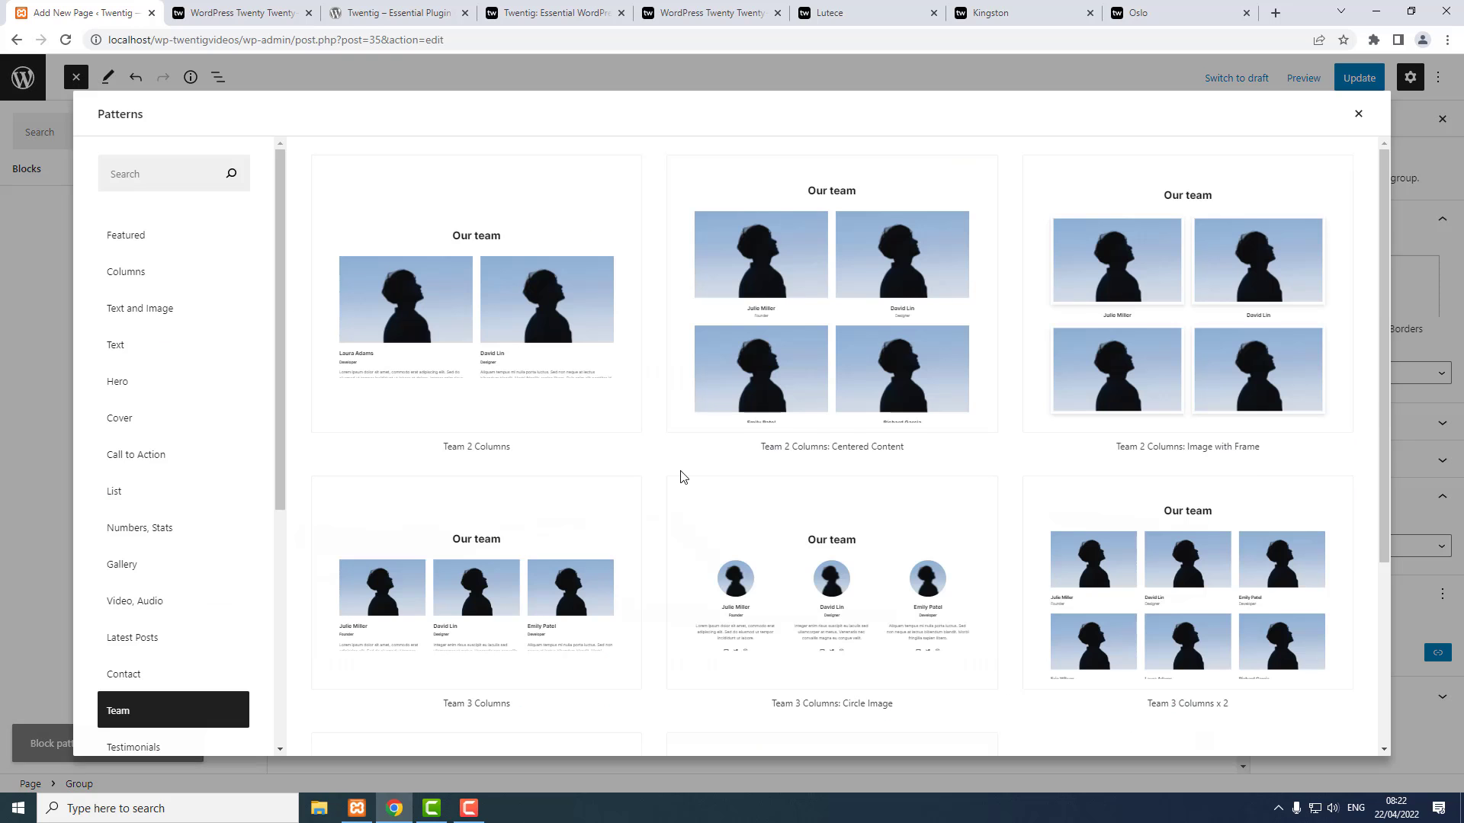
scroll(681, 476, down, 4)
scroll(681, 478, down, 3)
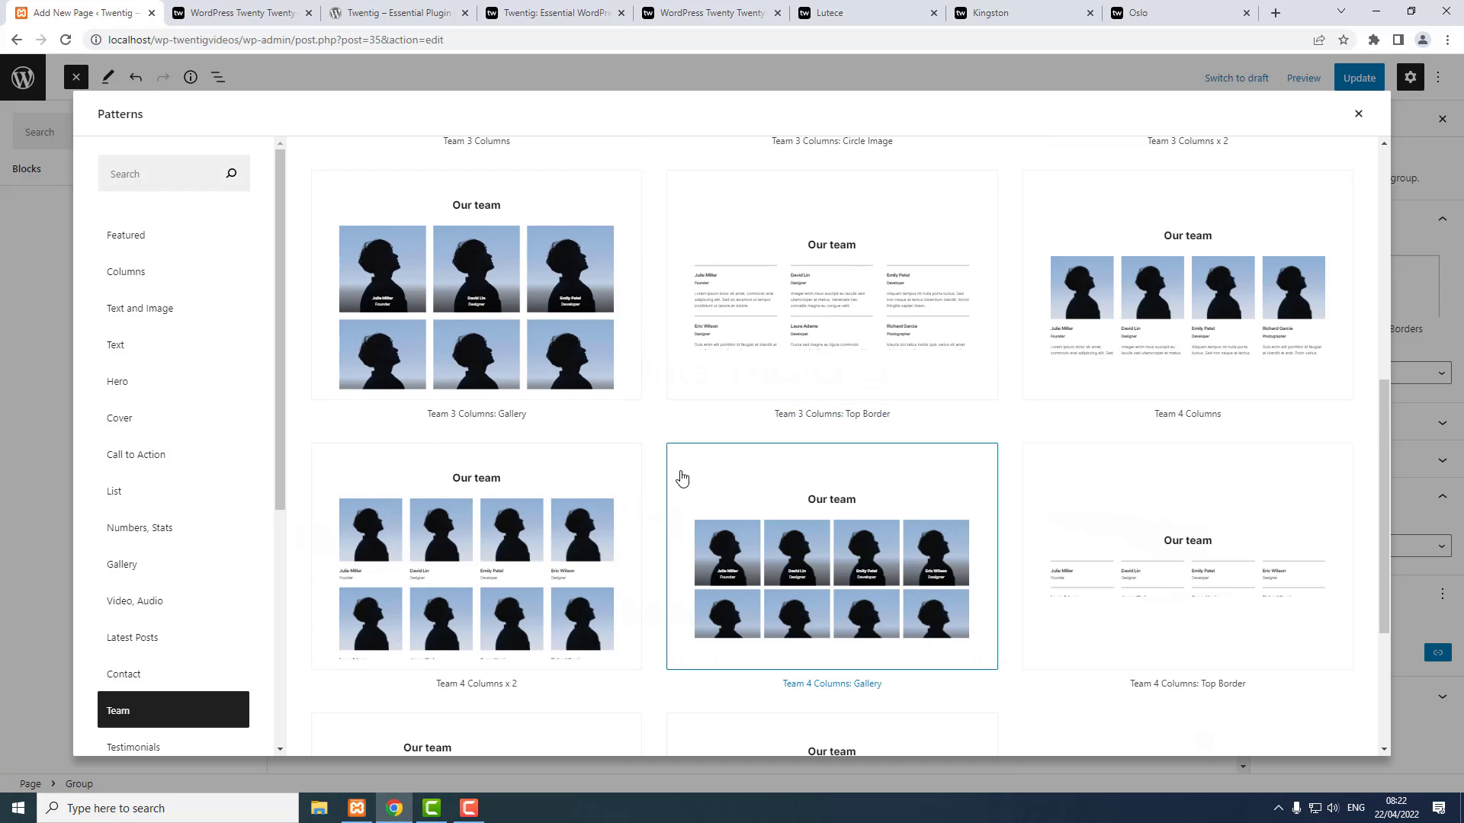
scroll(681, 478, down, 4)
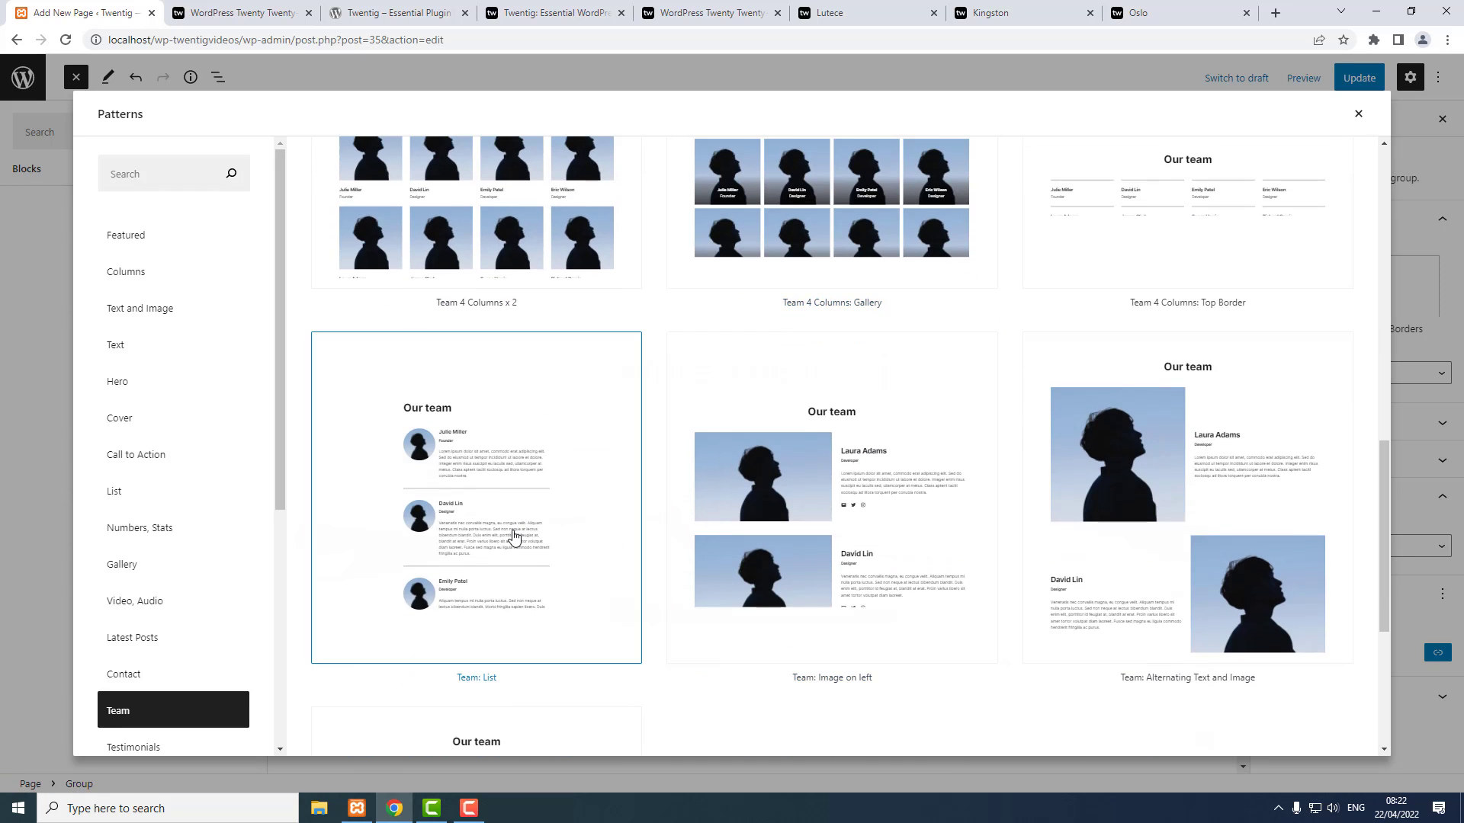
click(513, 536)
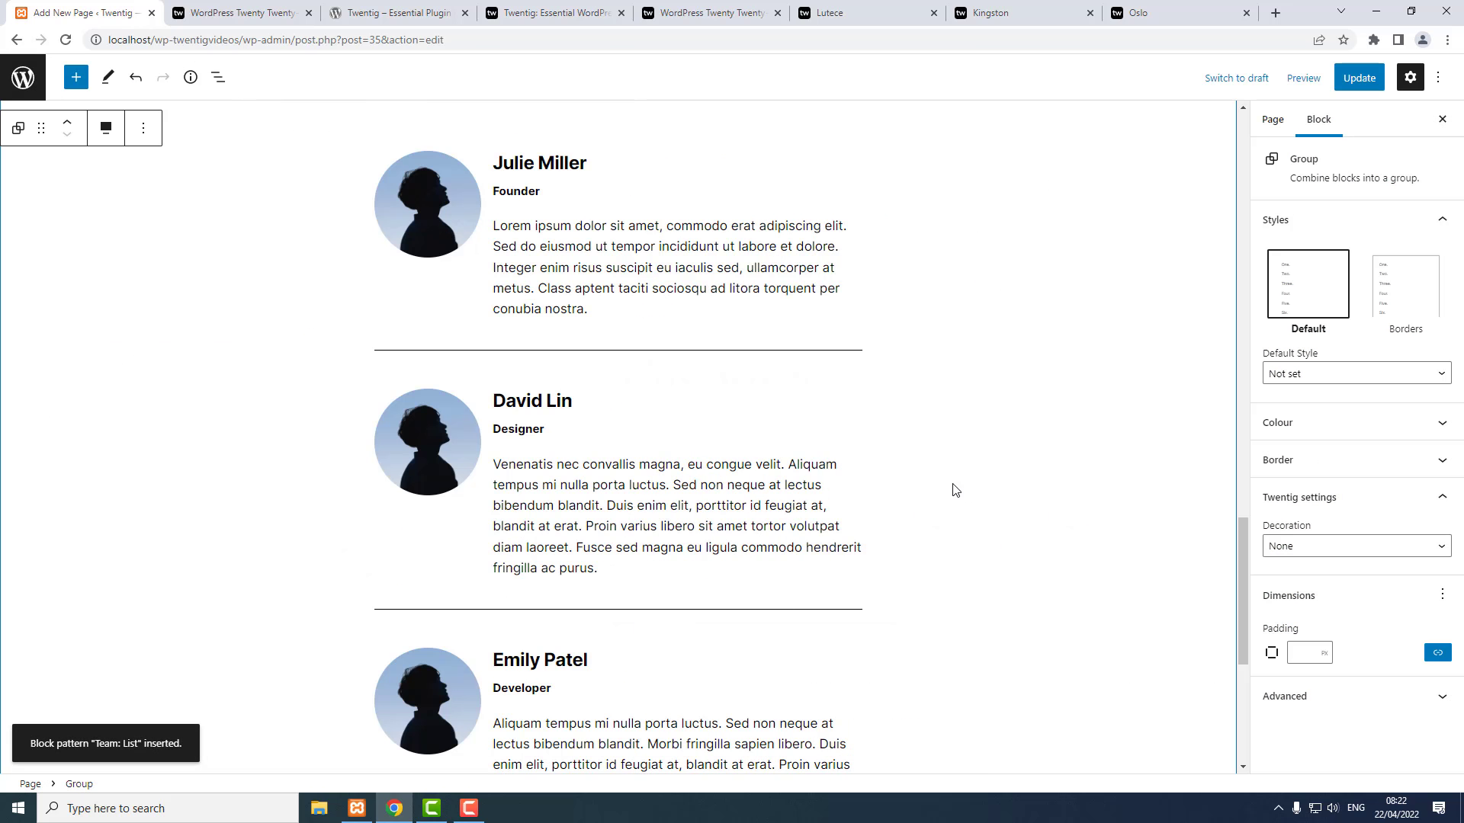
Replace the hero cover's desert background with hero-header-image.jpg from the Media Library.
scroll(953, 491, up, 6)
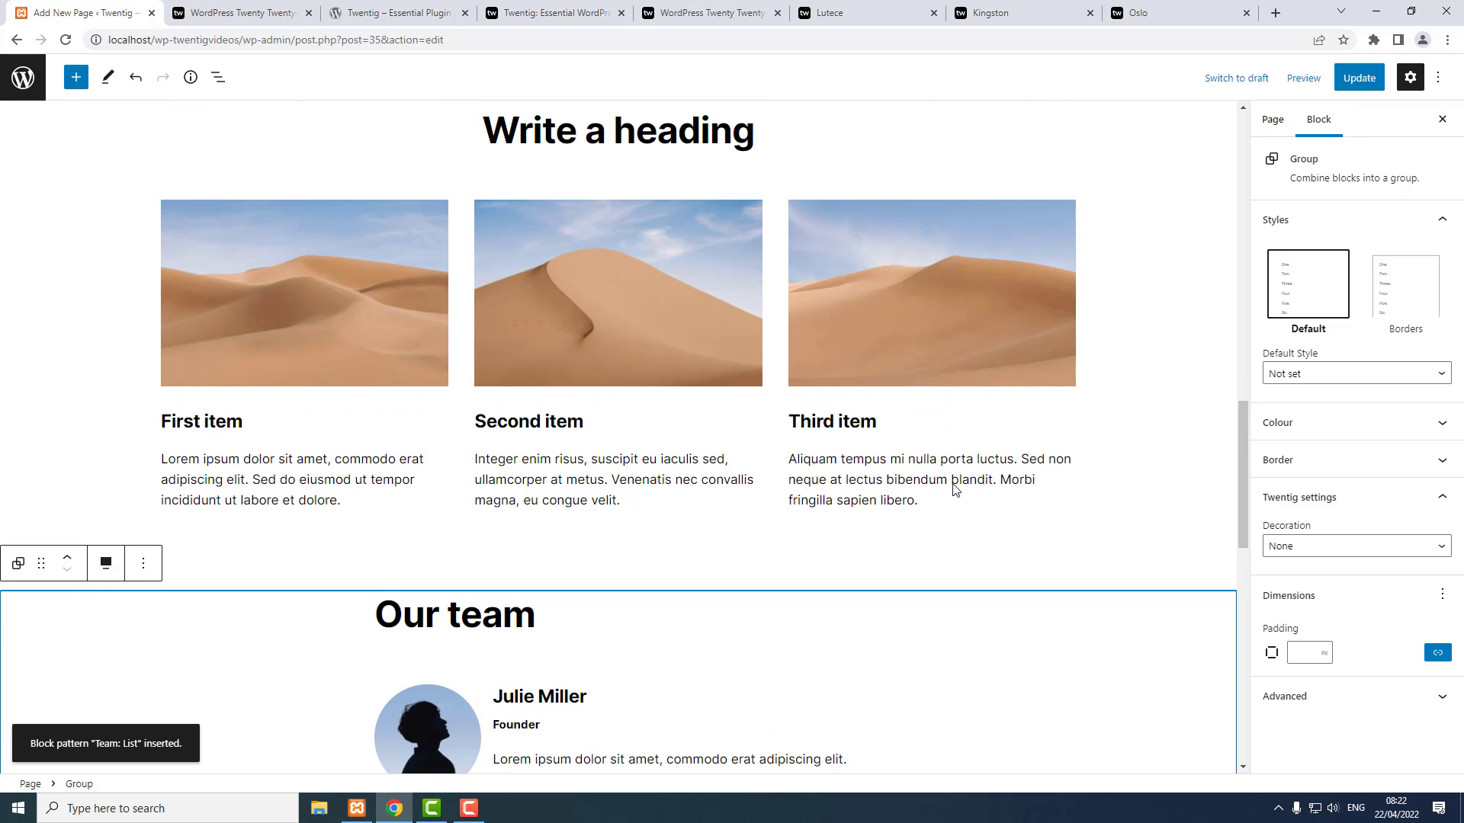
scroll(953, 490, up, 7)
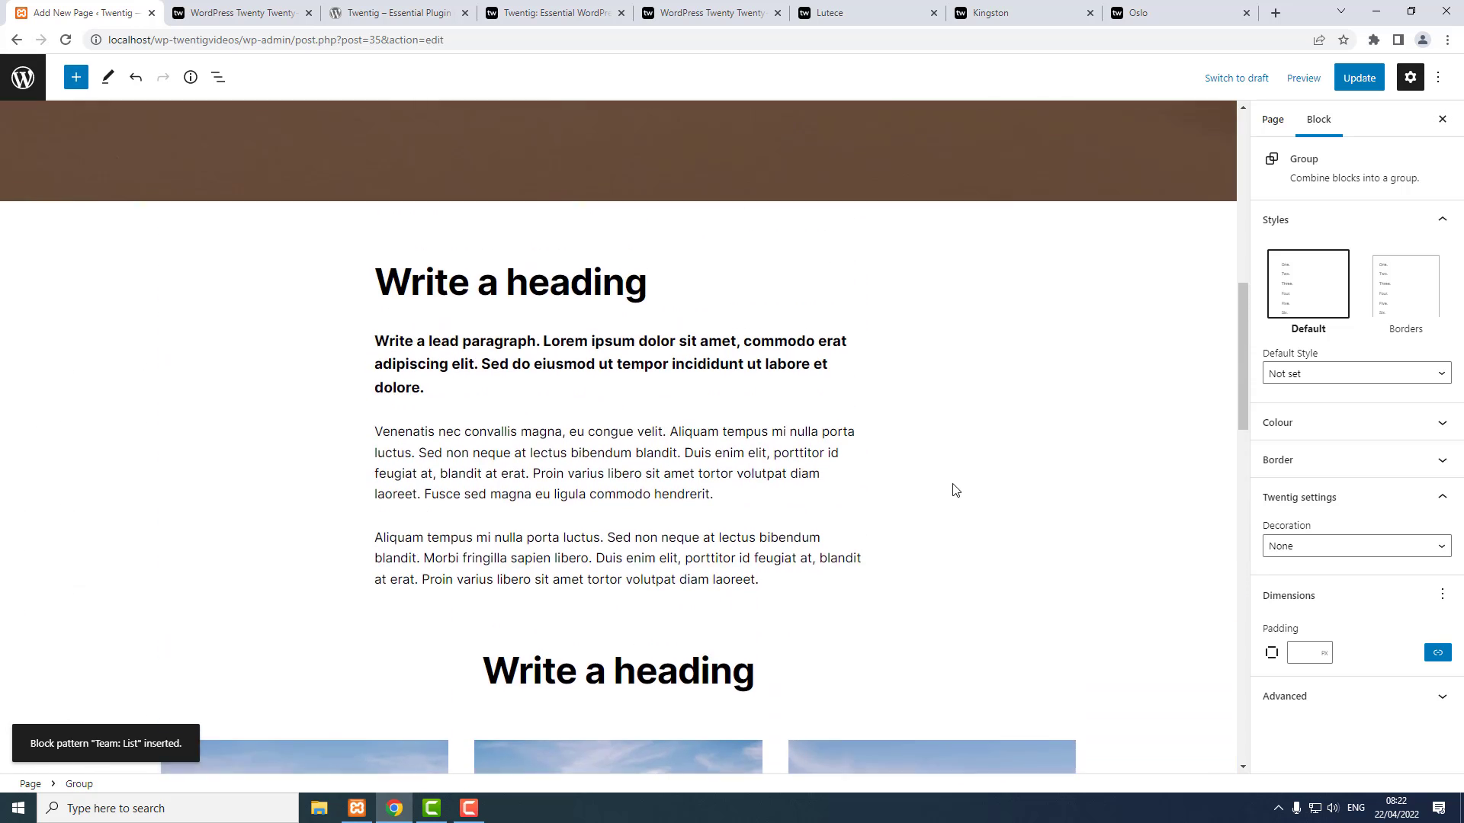
scroll(953, 490, up, 9)
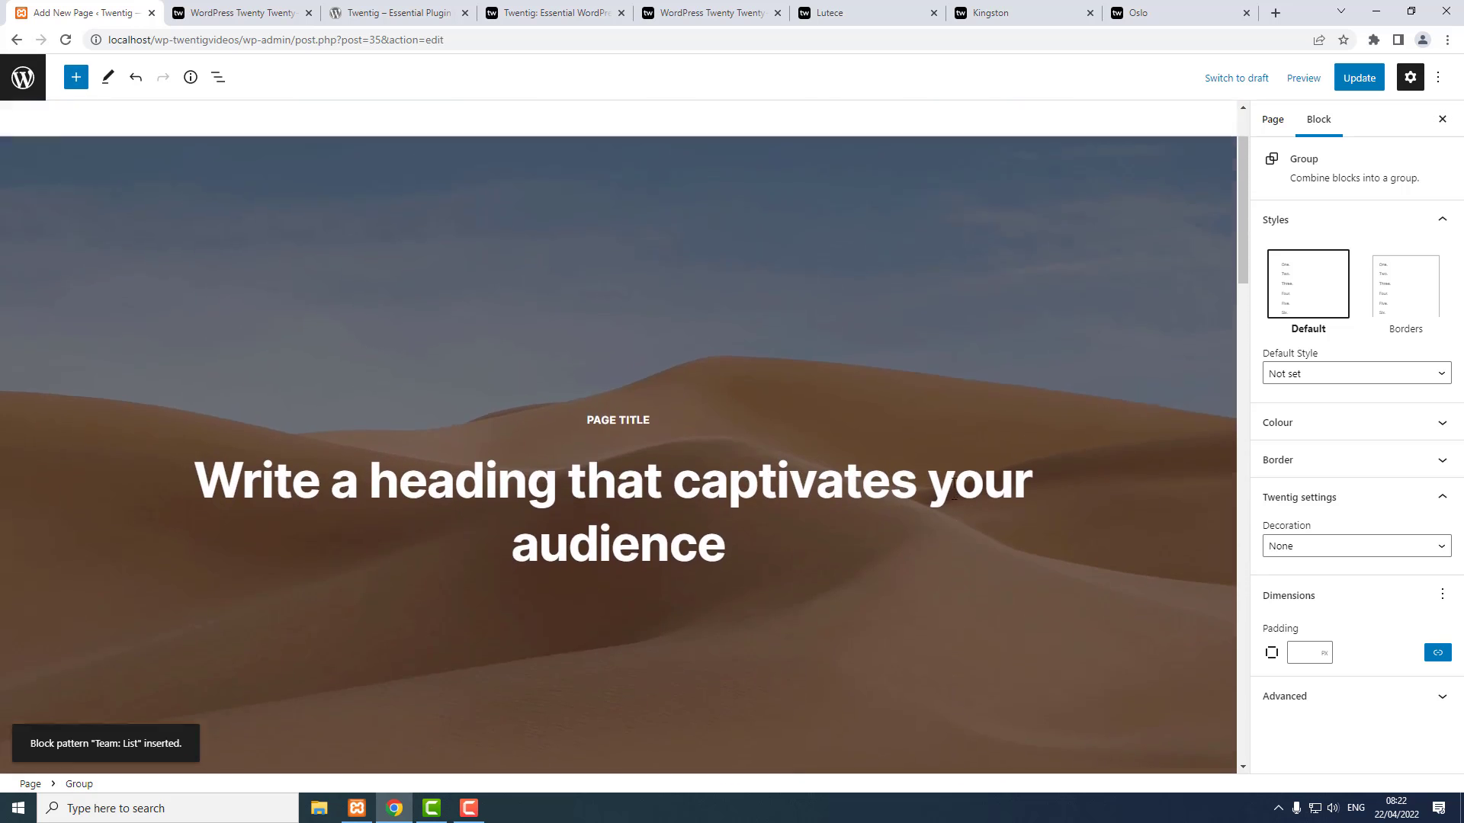
scroll(953, 483, up, 1)
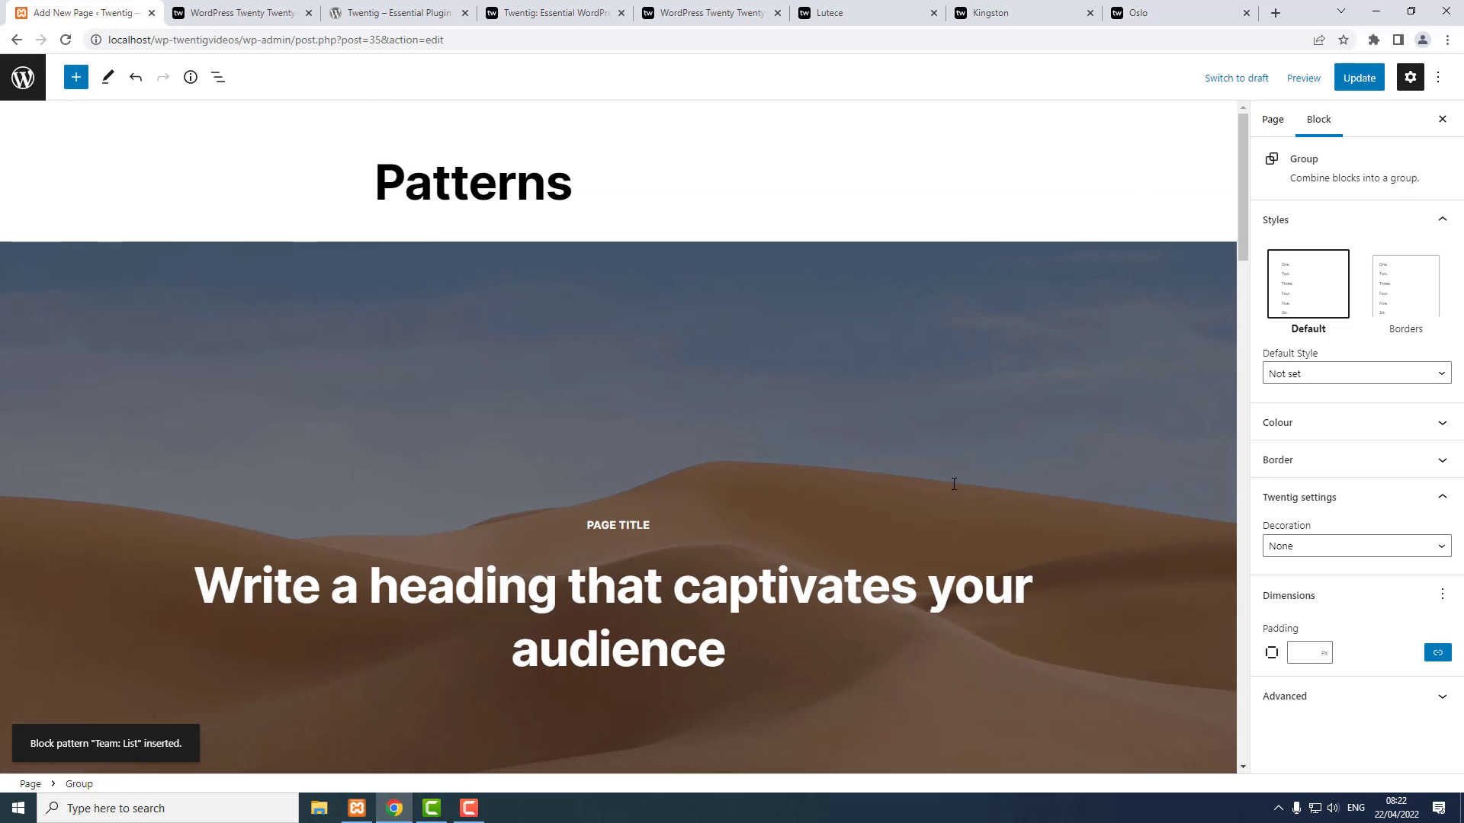
click(644, 267)
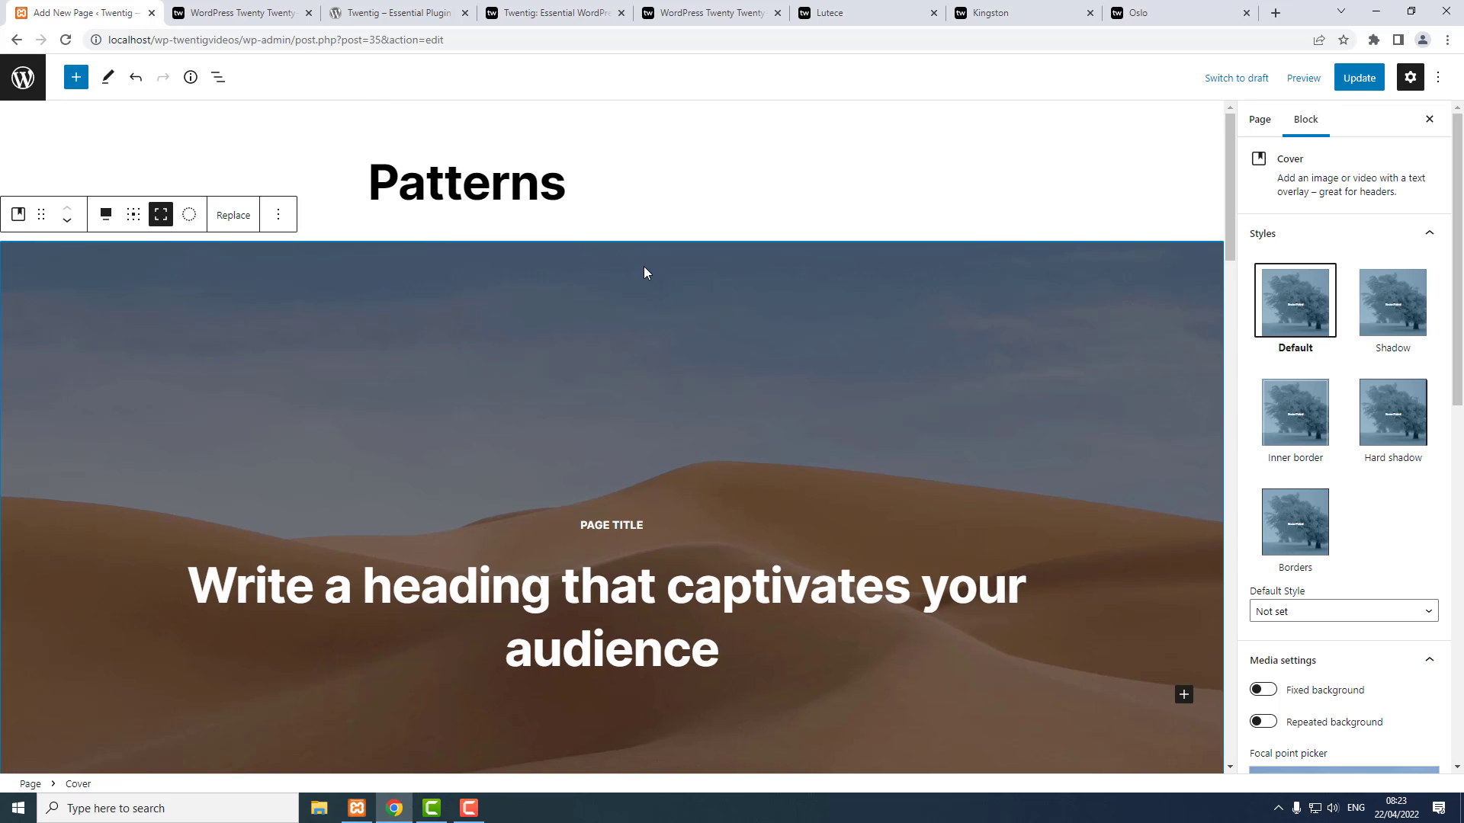
click(235, 217)
click(237, 262)
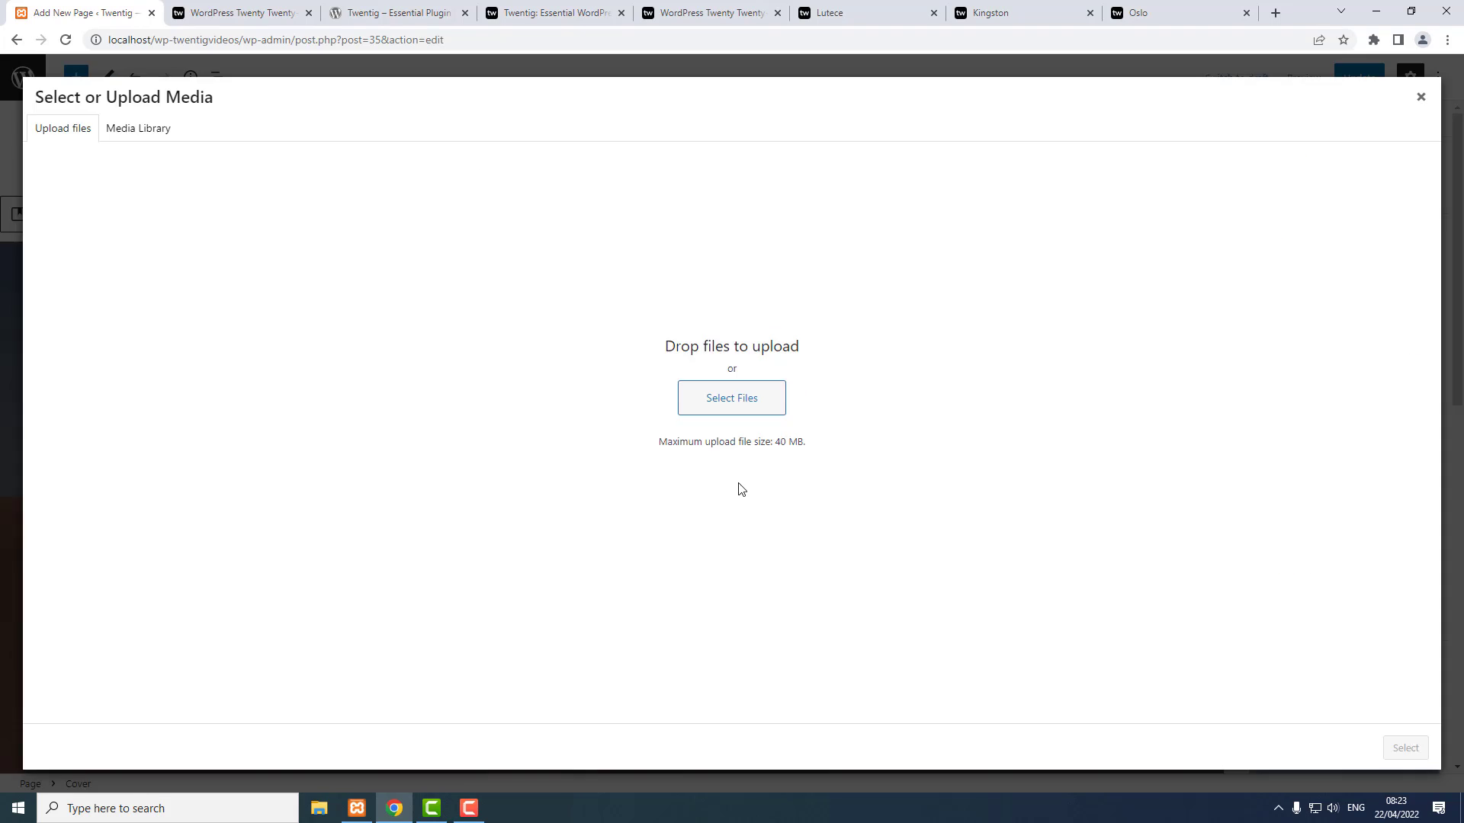
click(137, 129)
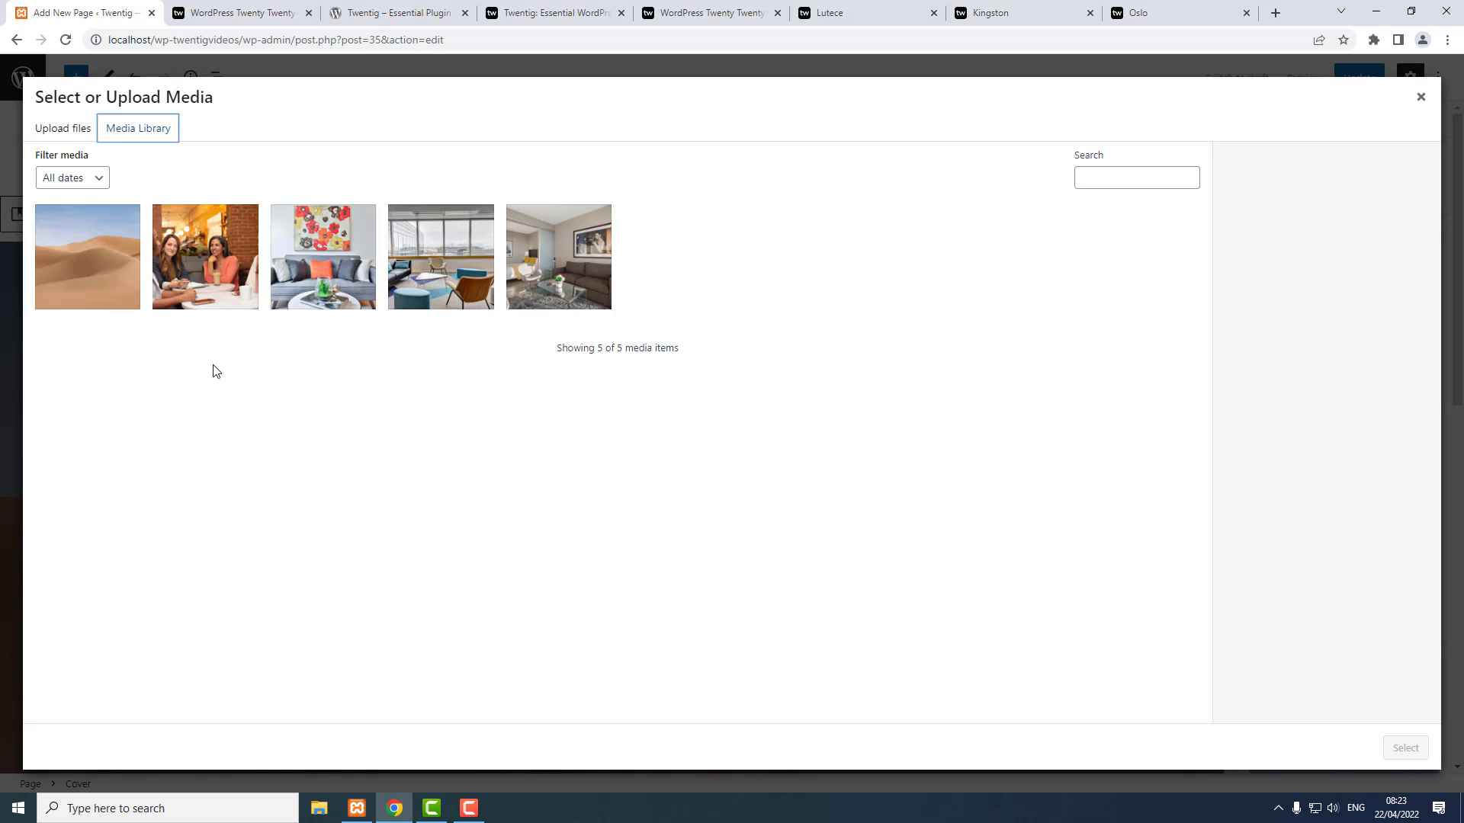
click(206, 252)
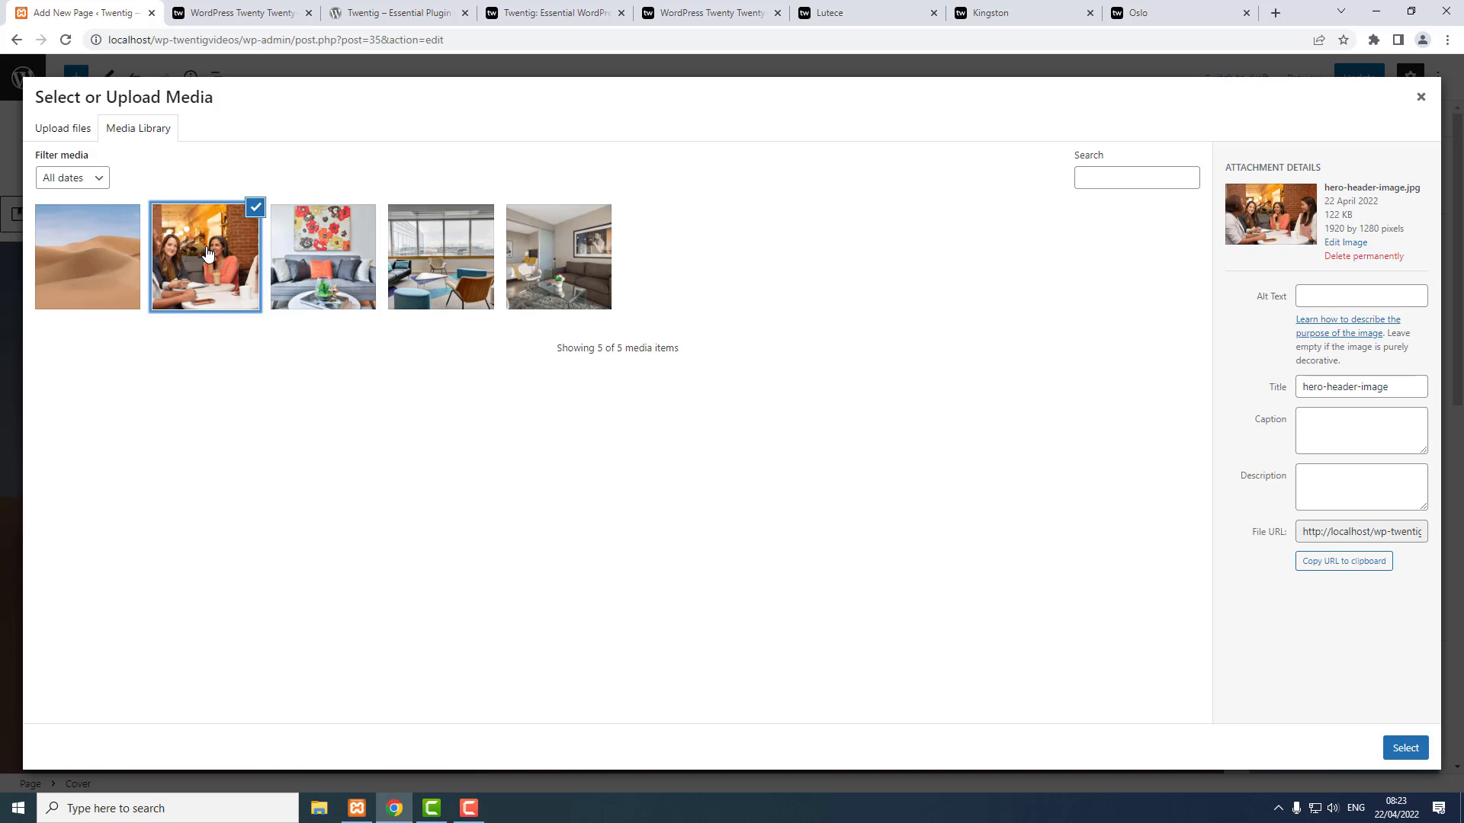
click(1401, 750)
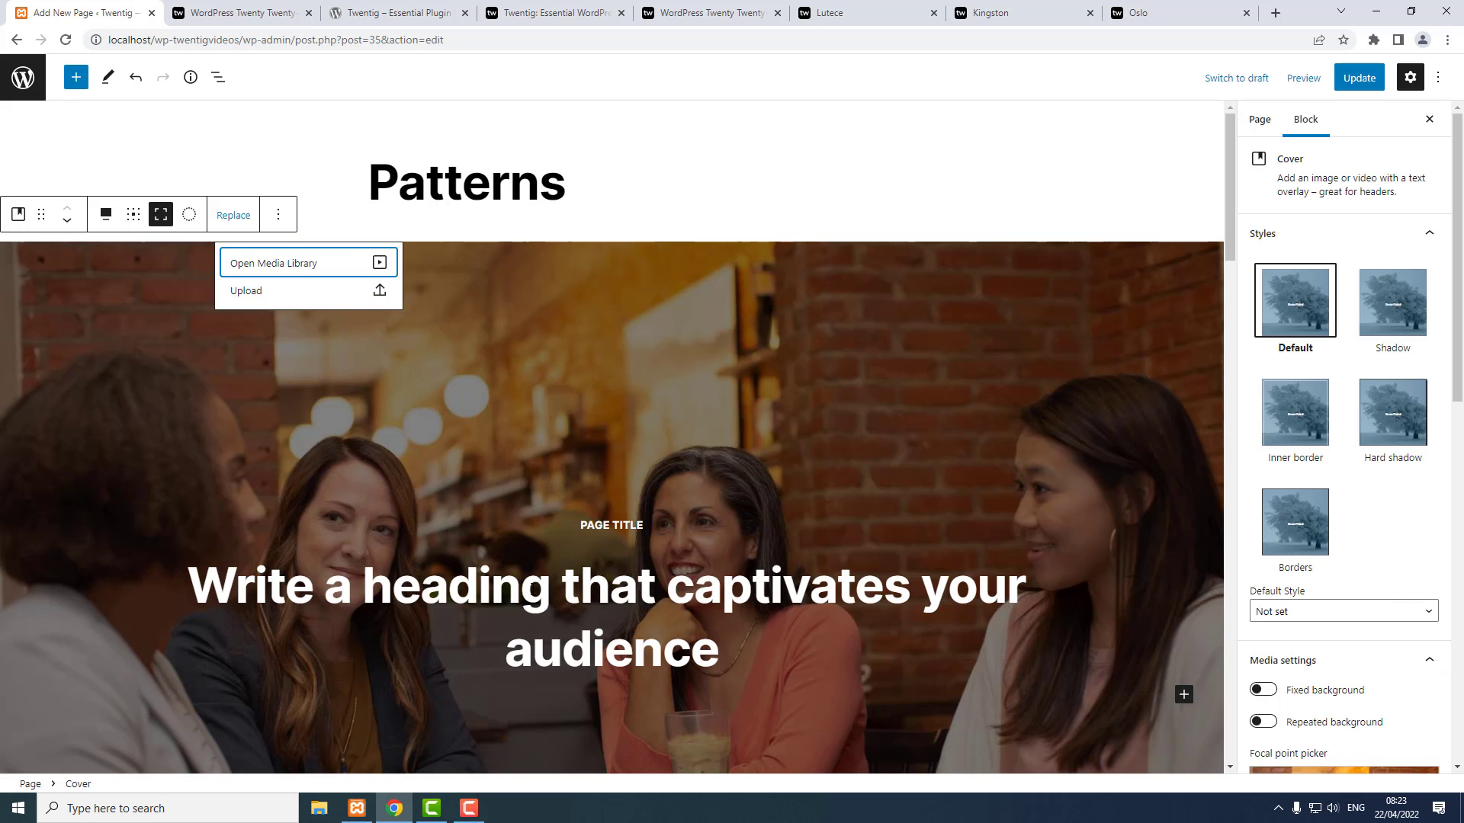
Check the cover heading and cover block, then select the three-column image section.
triple_click(535, 589)
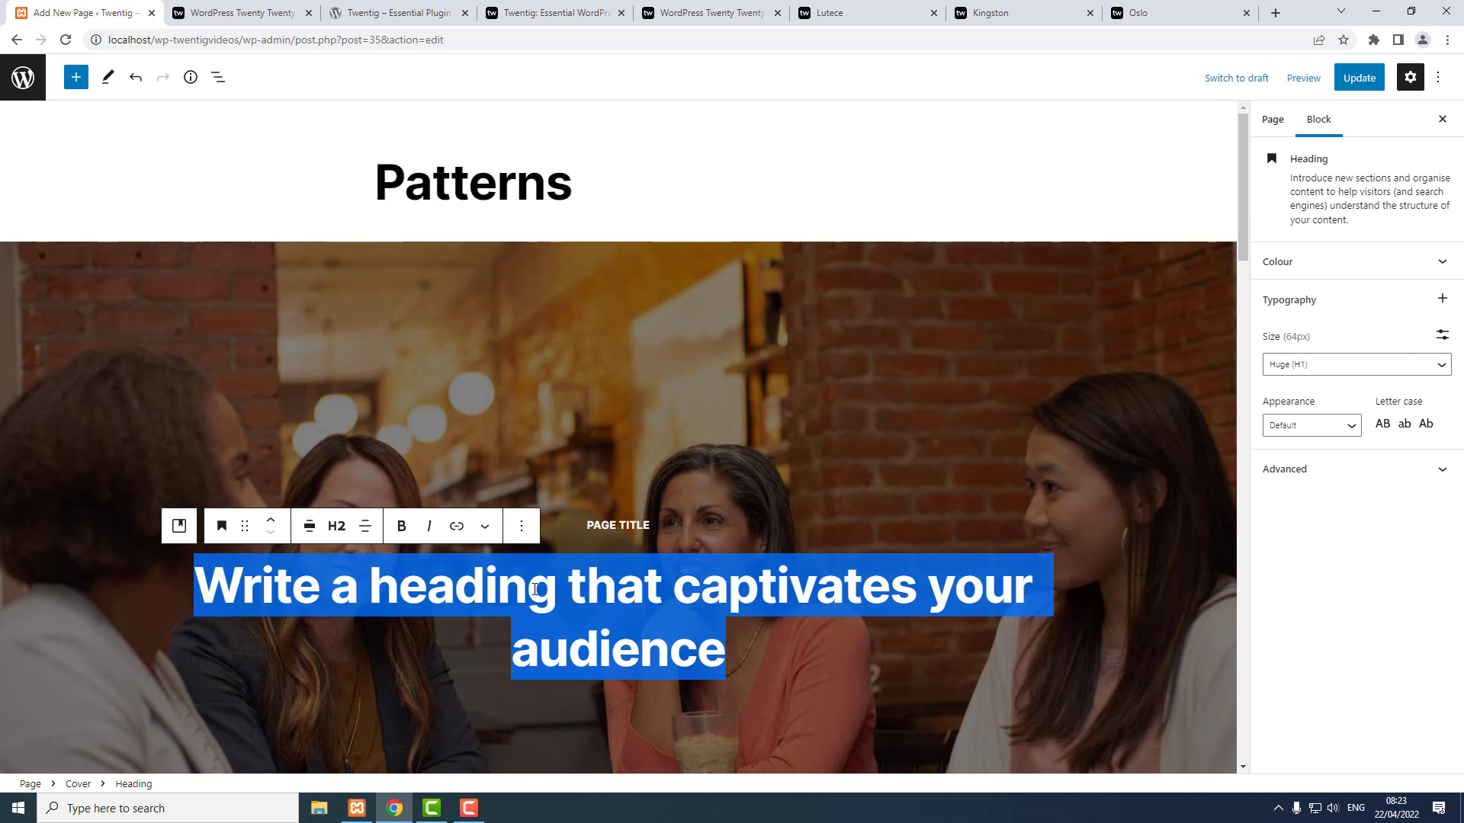
click(773, 473)
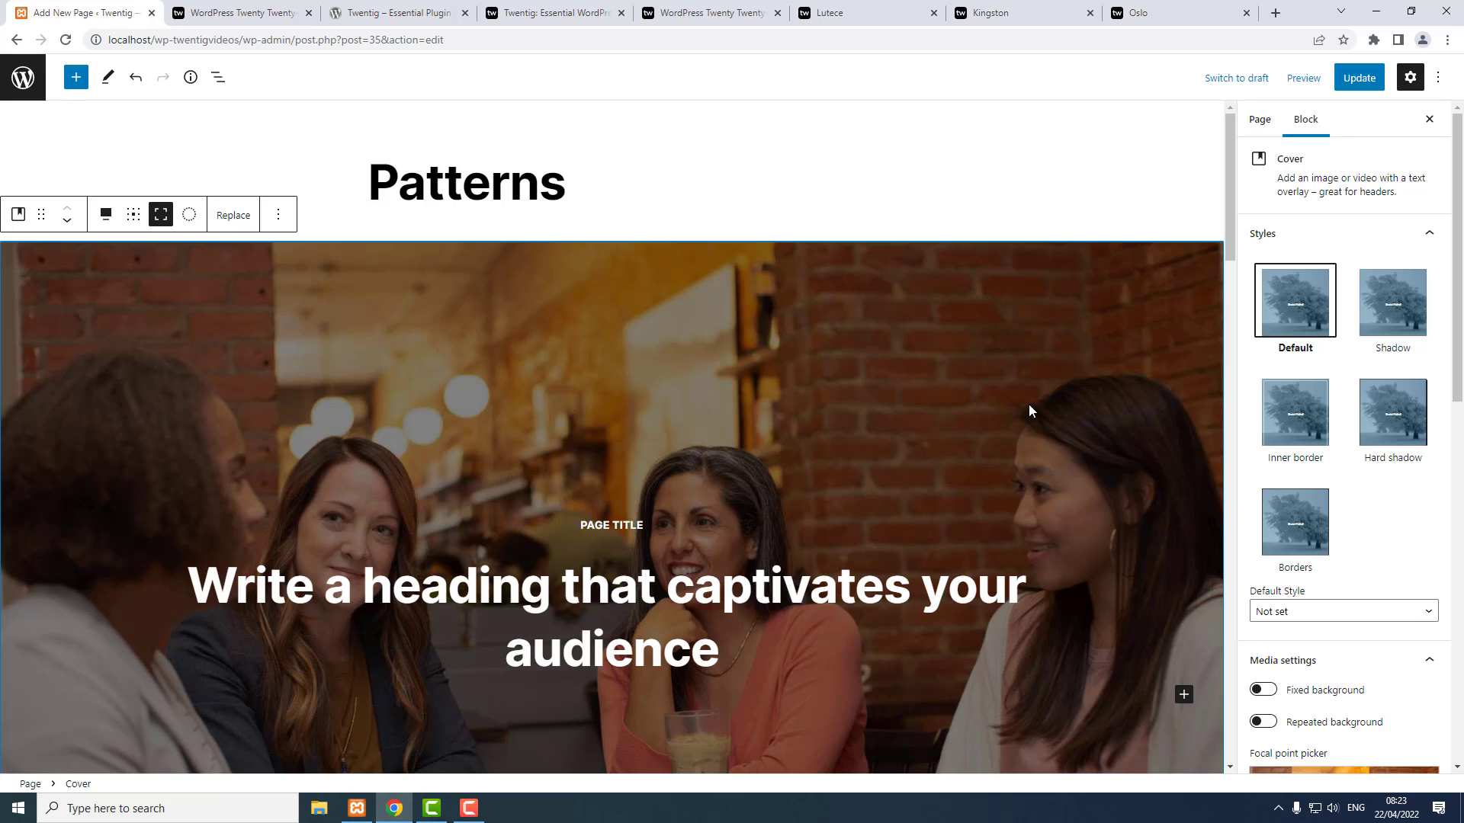
scroll(1028, 394, down, 7)
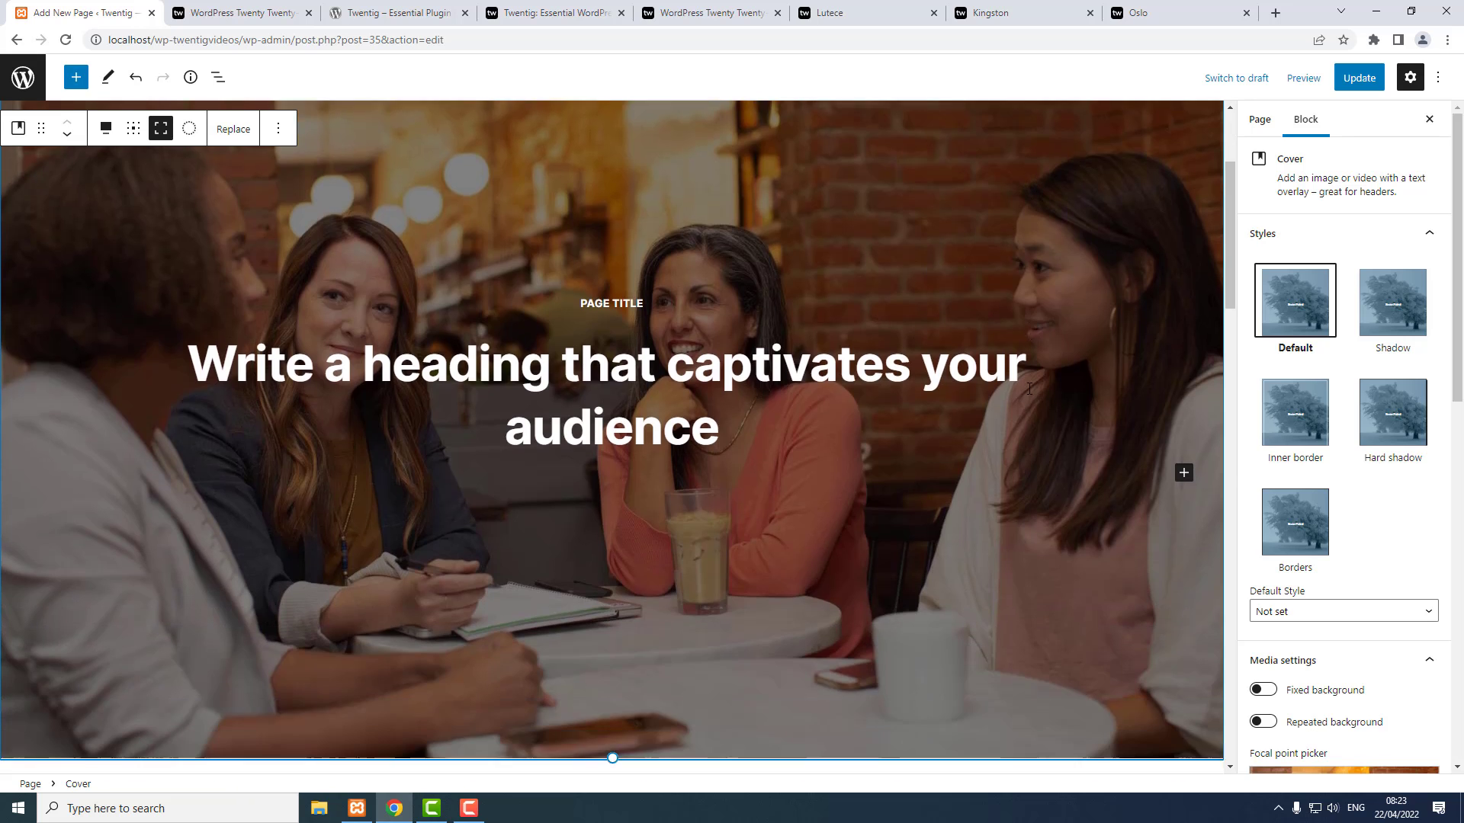
scroll(1028, 394, down, 10)
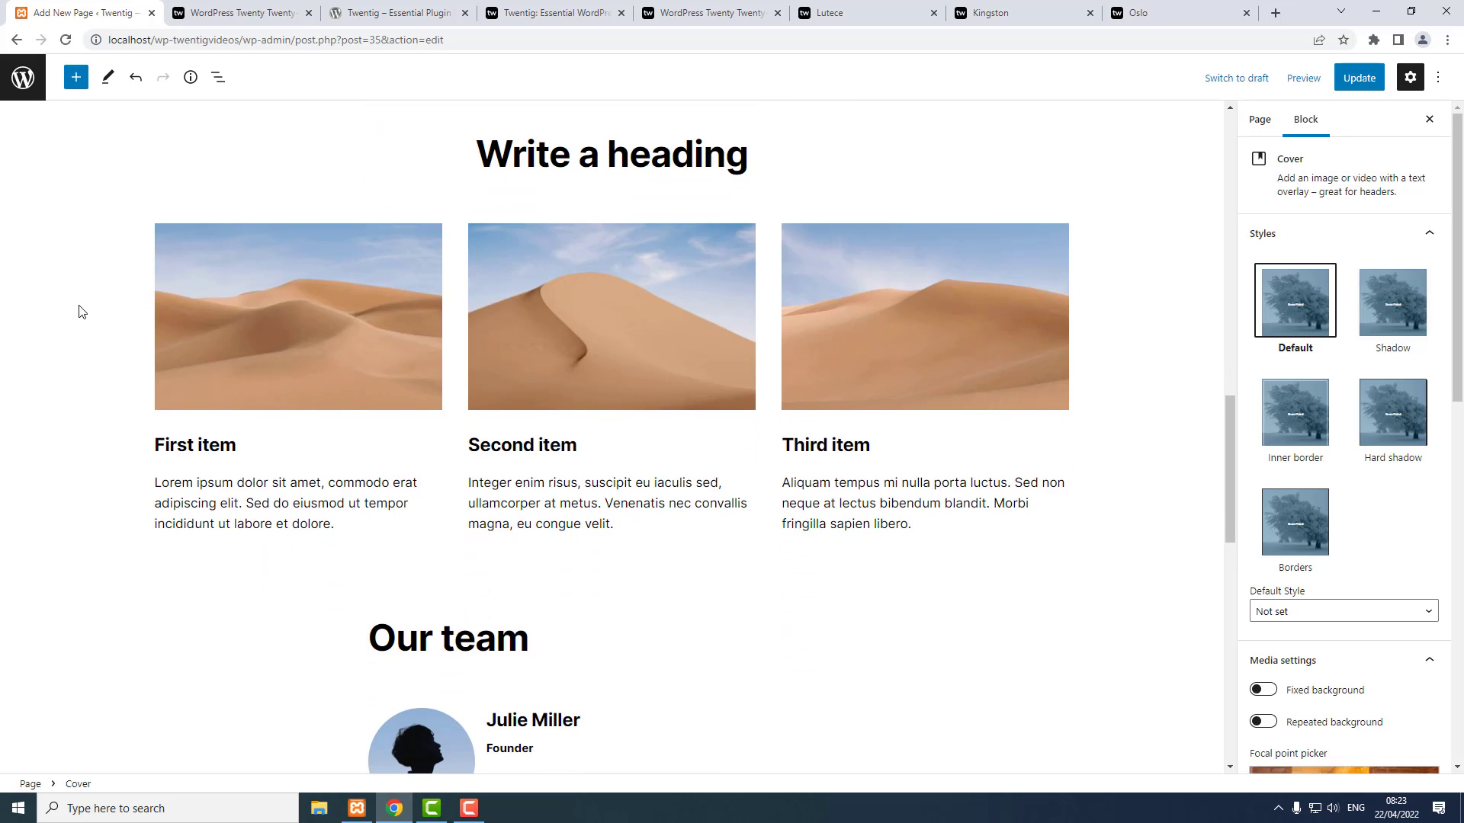
click(77, 311)
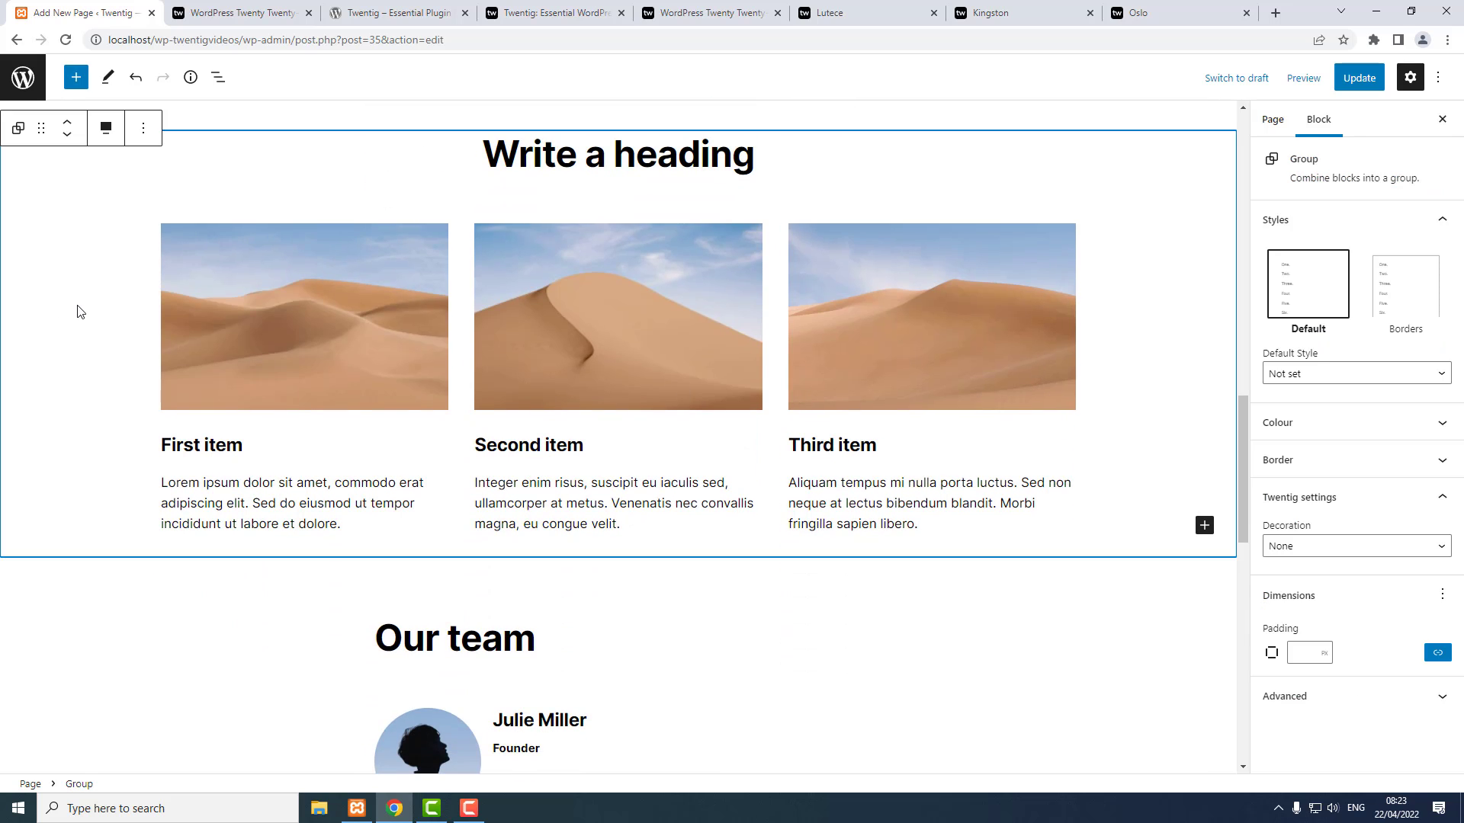
Save the page and select the Columns block under the second Group in List View.
click(217, 79)
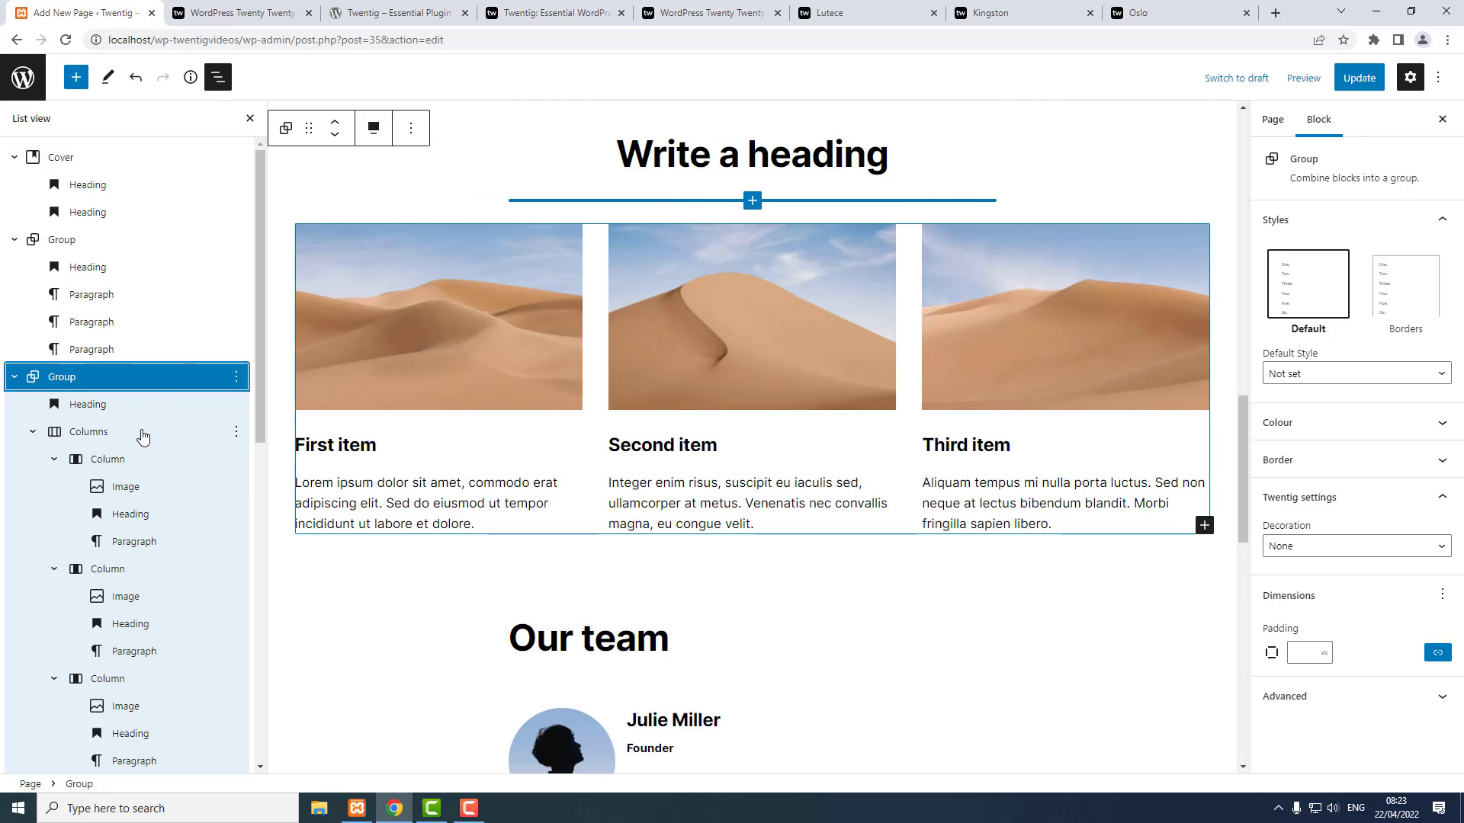
key(ctrl+s)
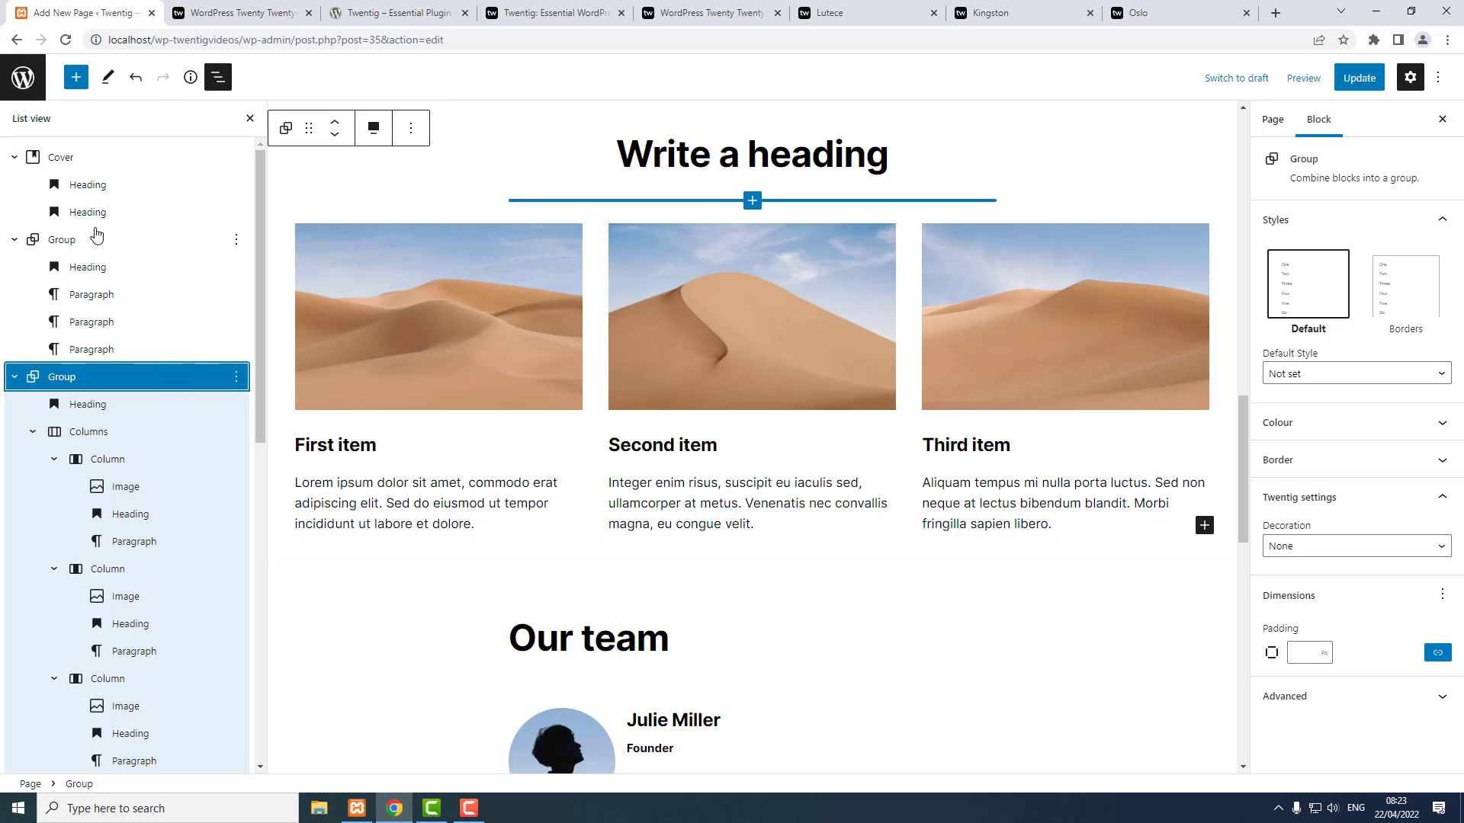
click(58, 241)
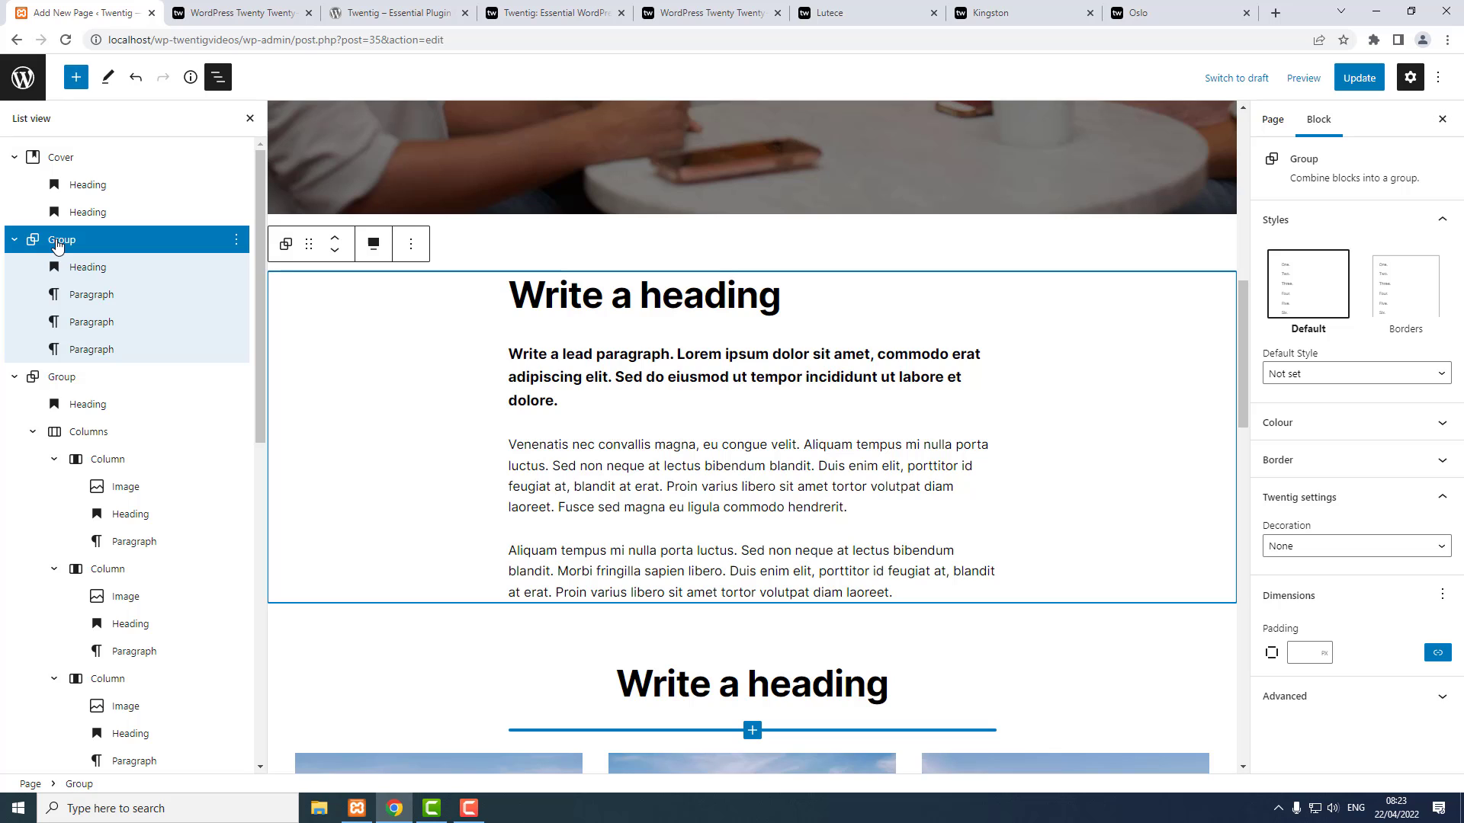
click(58, 378)
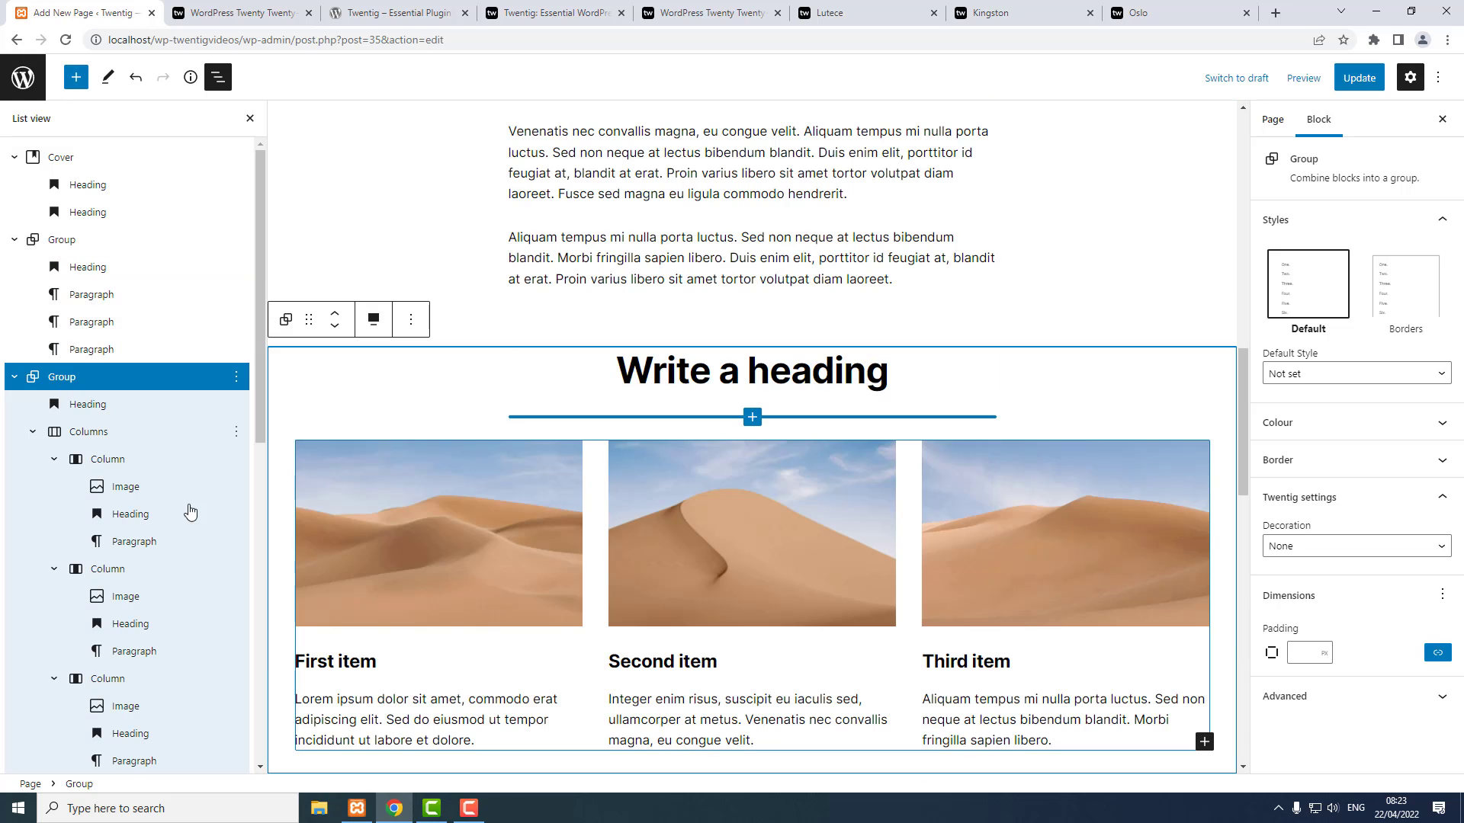
scroll(190, 512, down, 6)
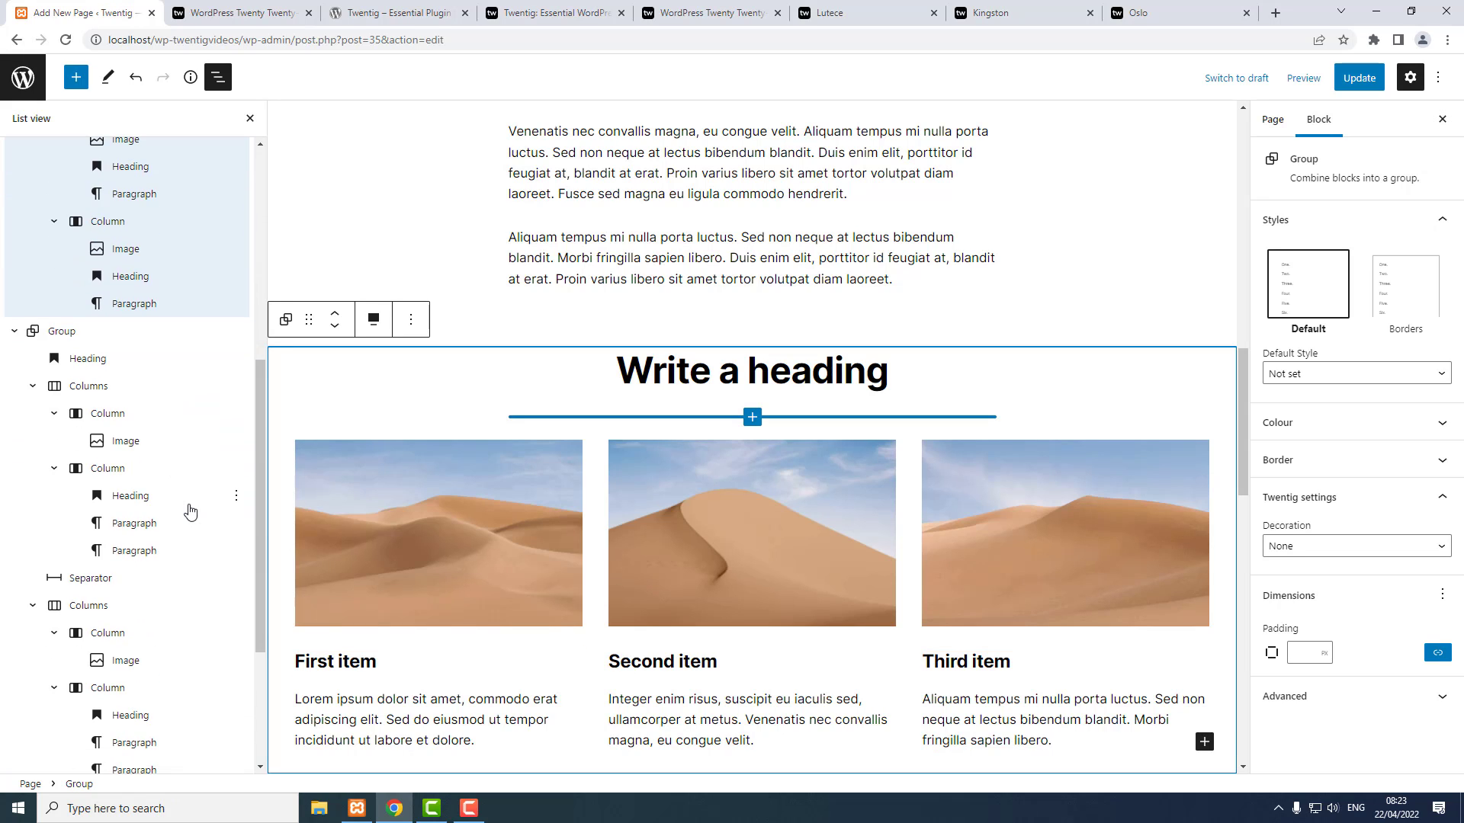
scroll(190, 511, up, 8)
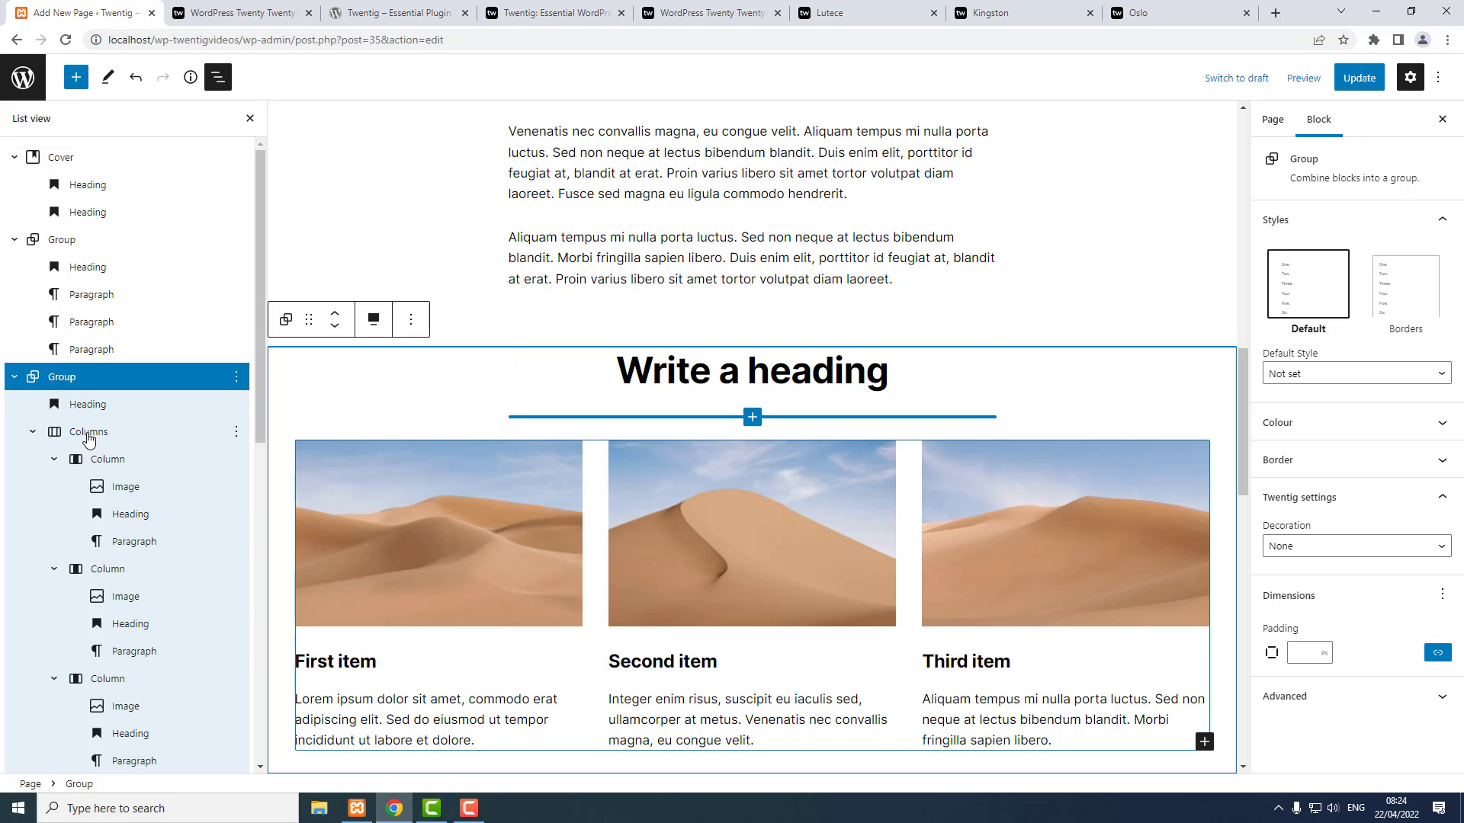
click(88, 431)
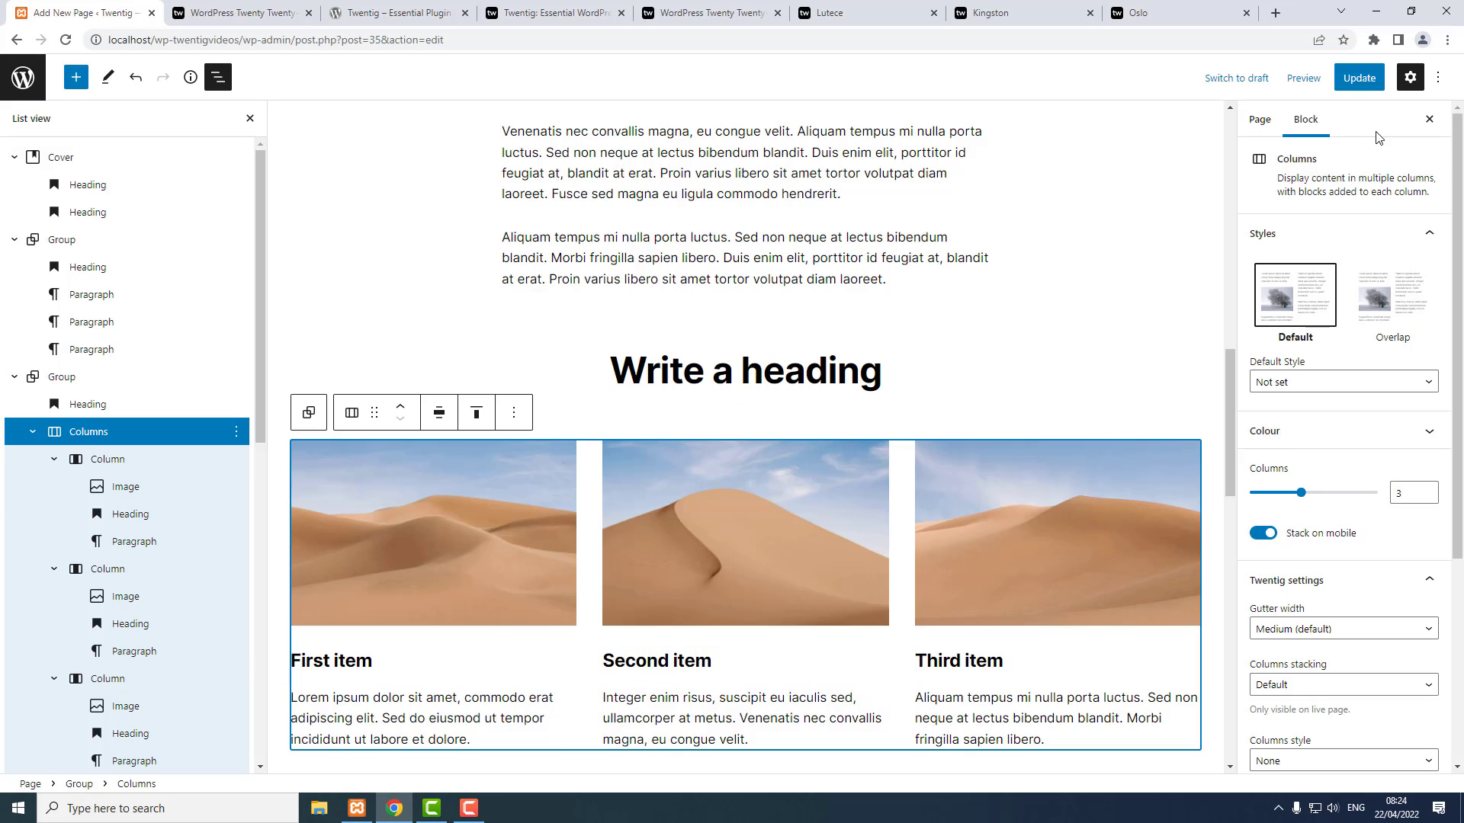
Set the Twentig Columns style of the three-column block to Gray card.
click(1410, 79)
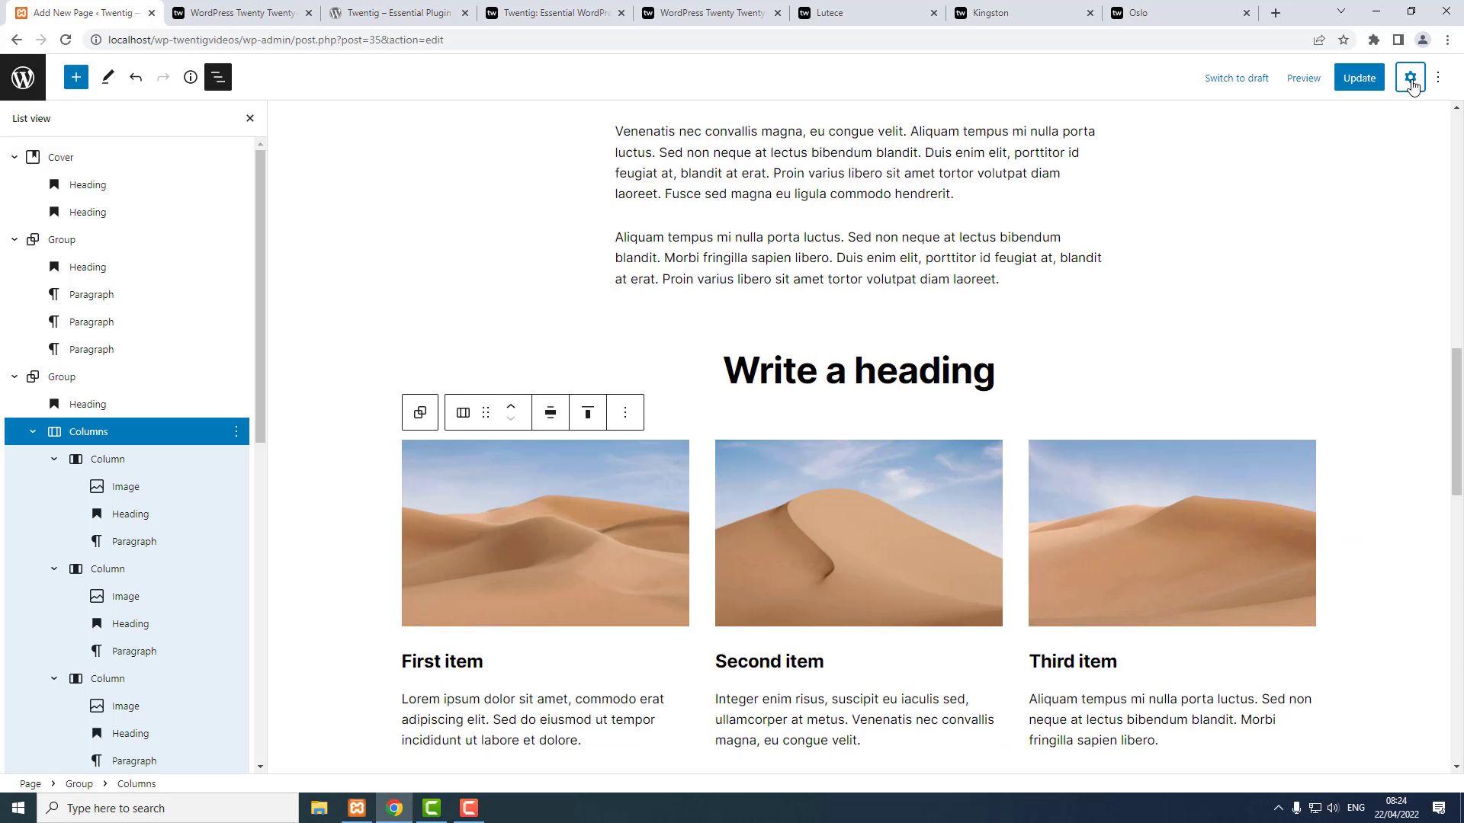
click(1410, 79)
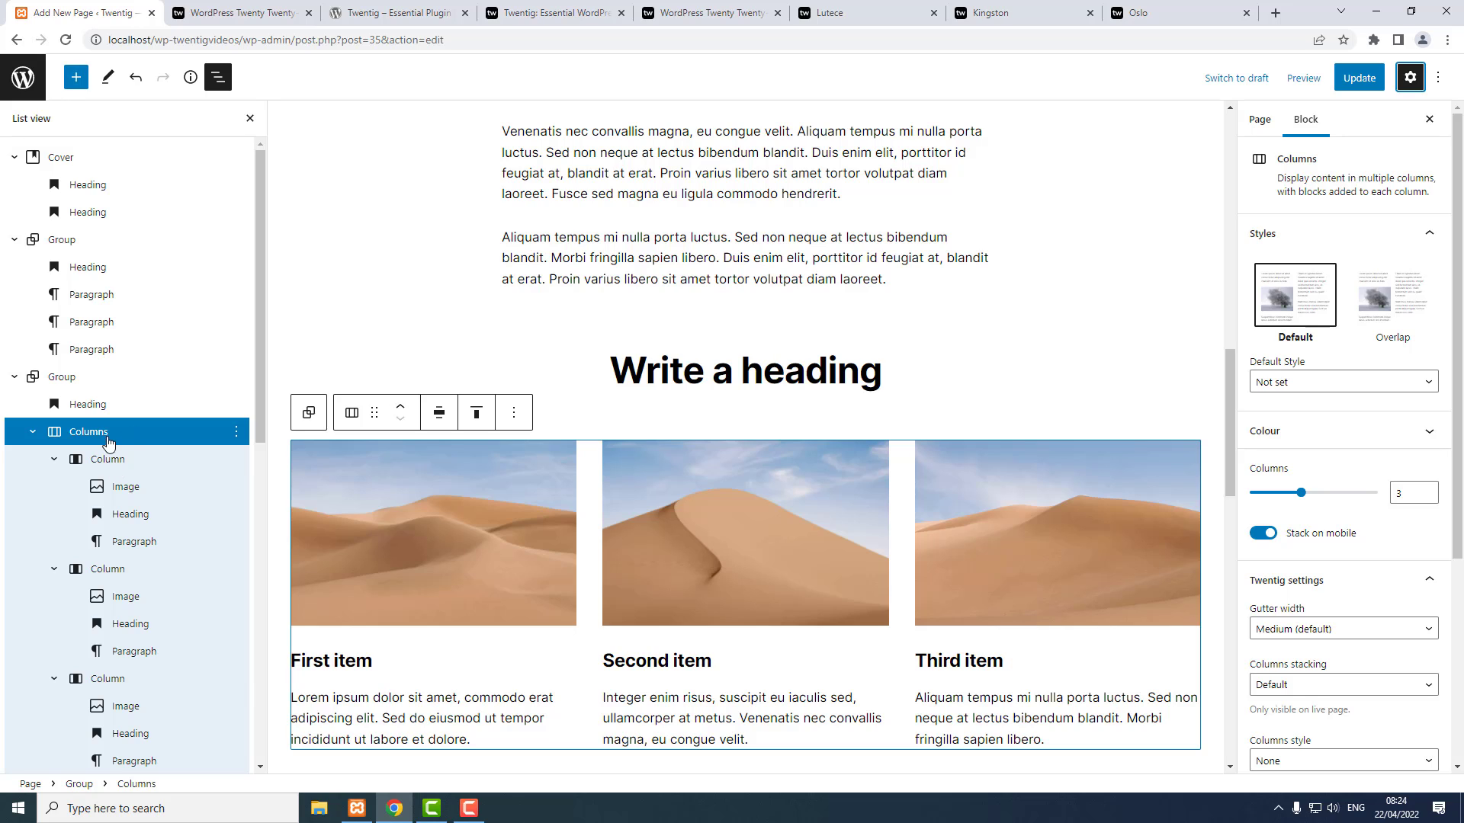
scroll(1372, 736, down, 3)
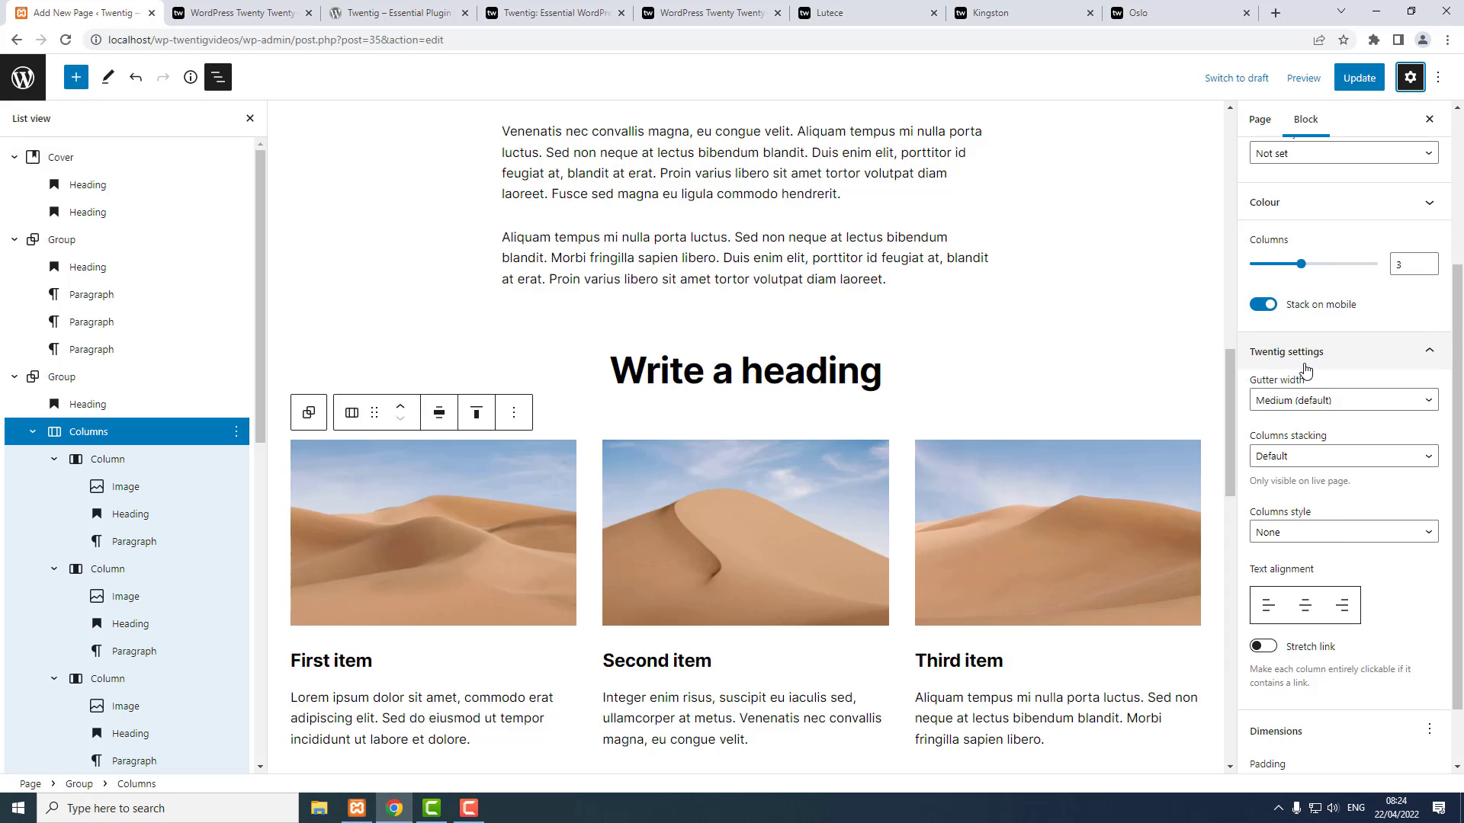
click(1326, 534)
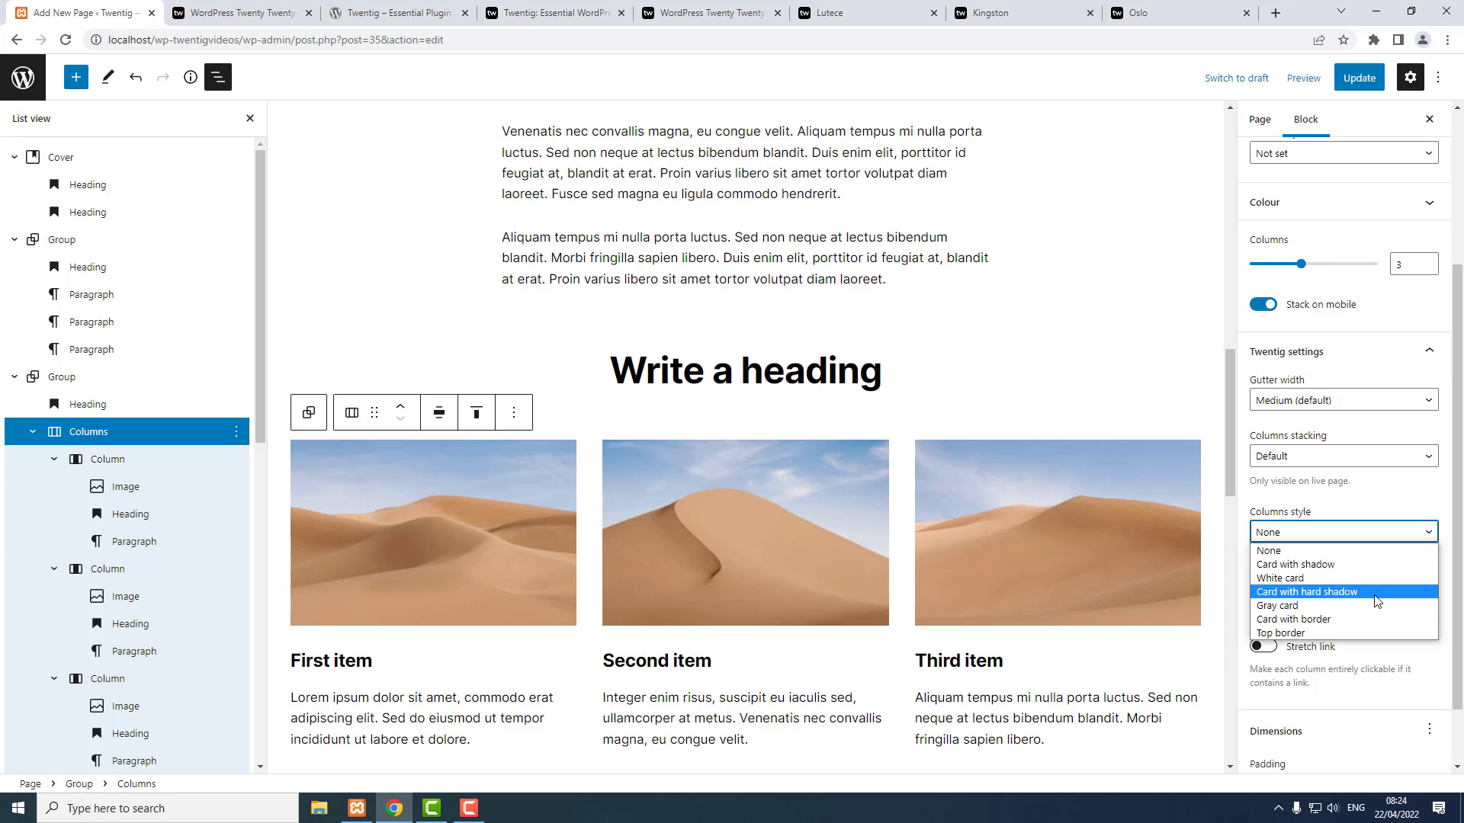
click(1340, 606)
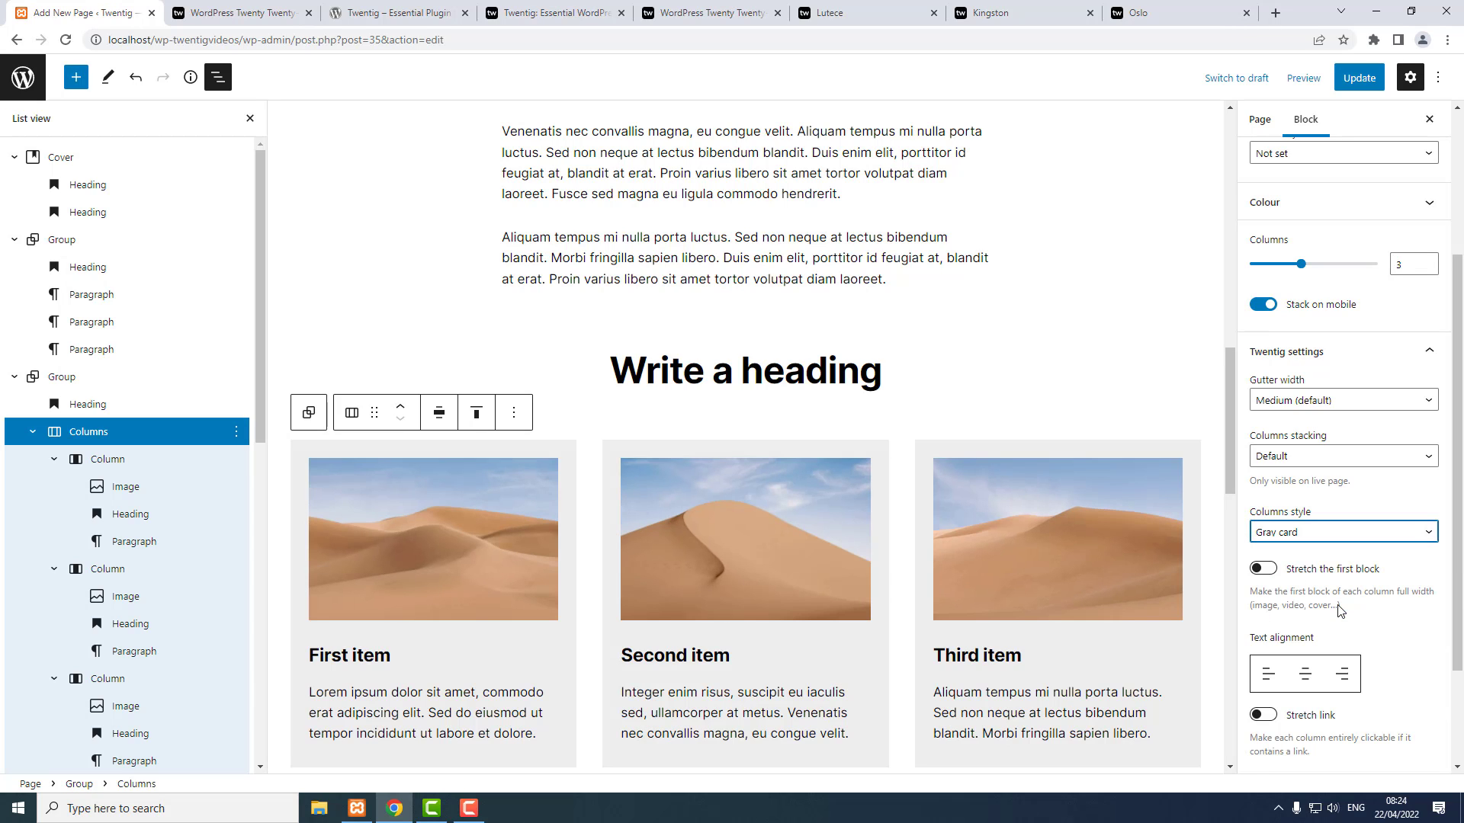
scroll(812, 518, down, 3)
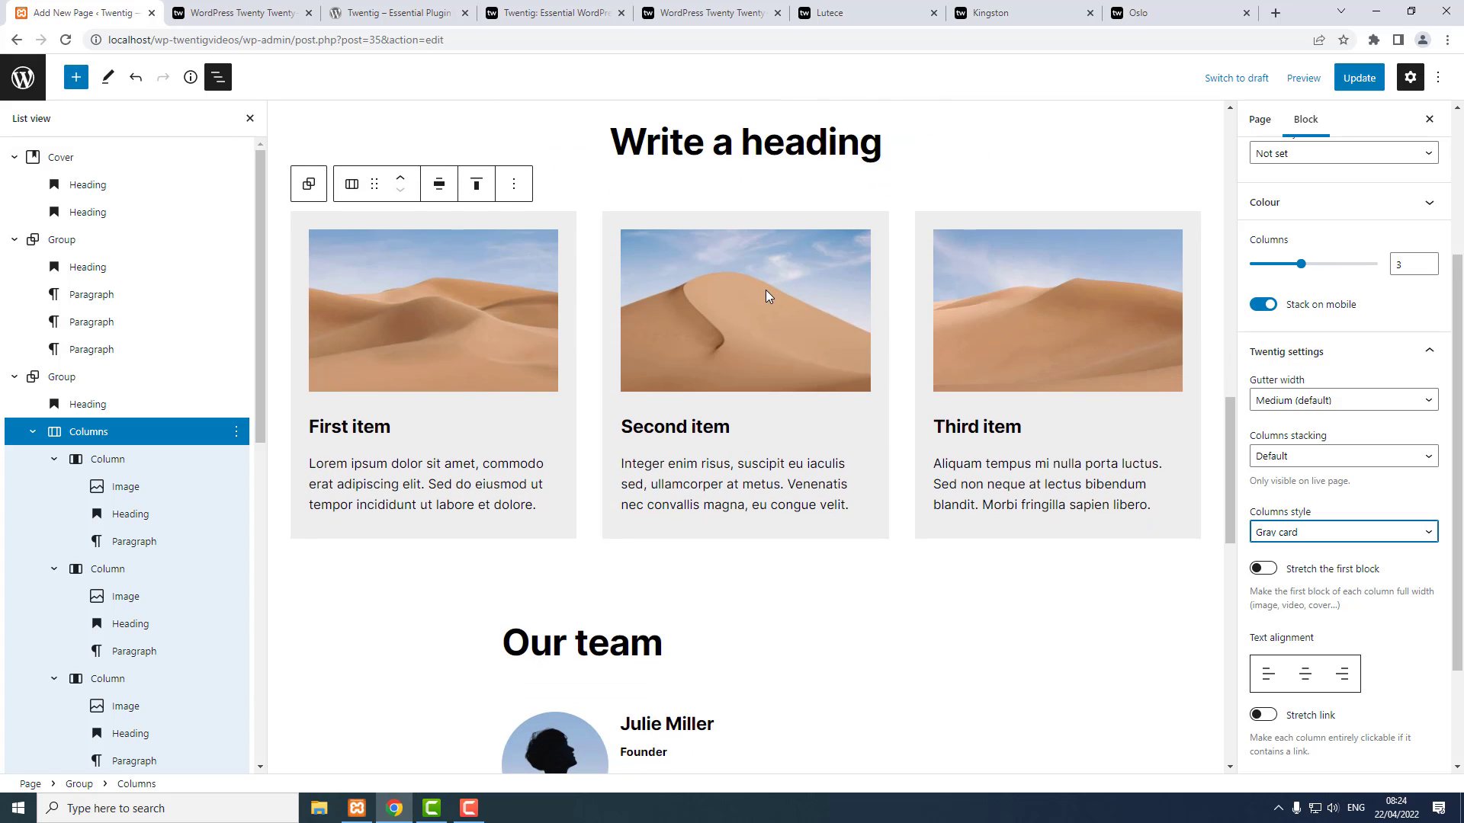
Give the second column a light blue-grey theme background colour.
click(780, 465)
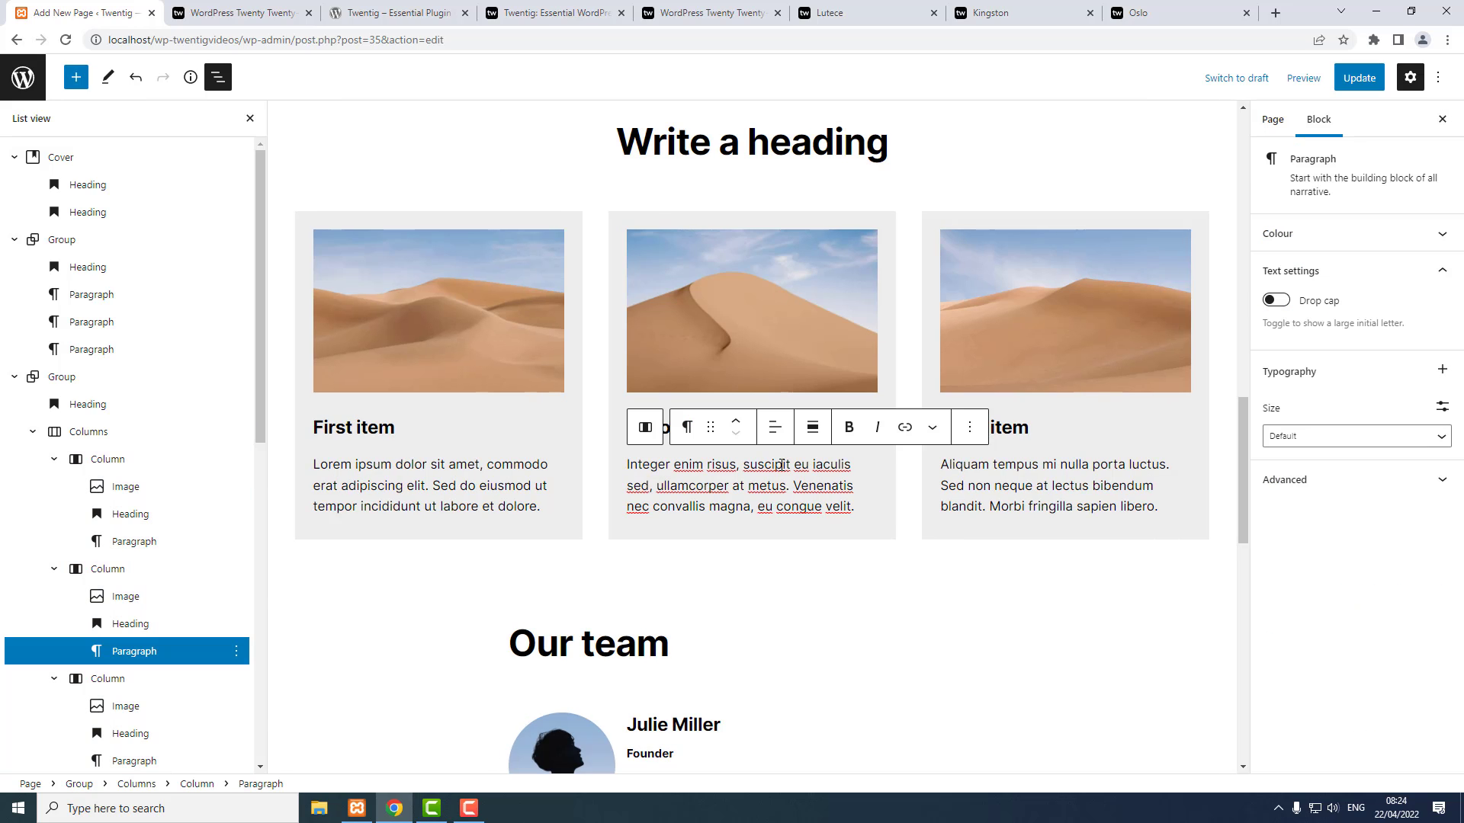
click(100, 571)
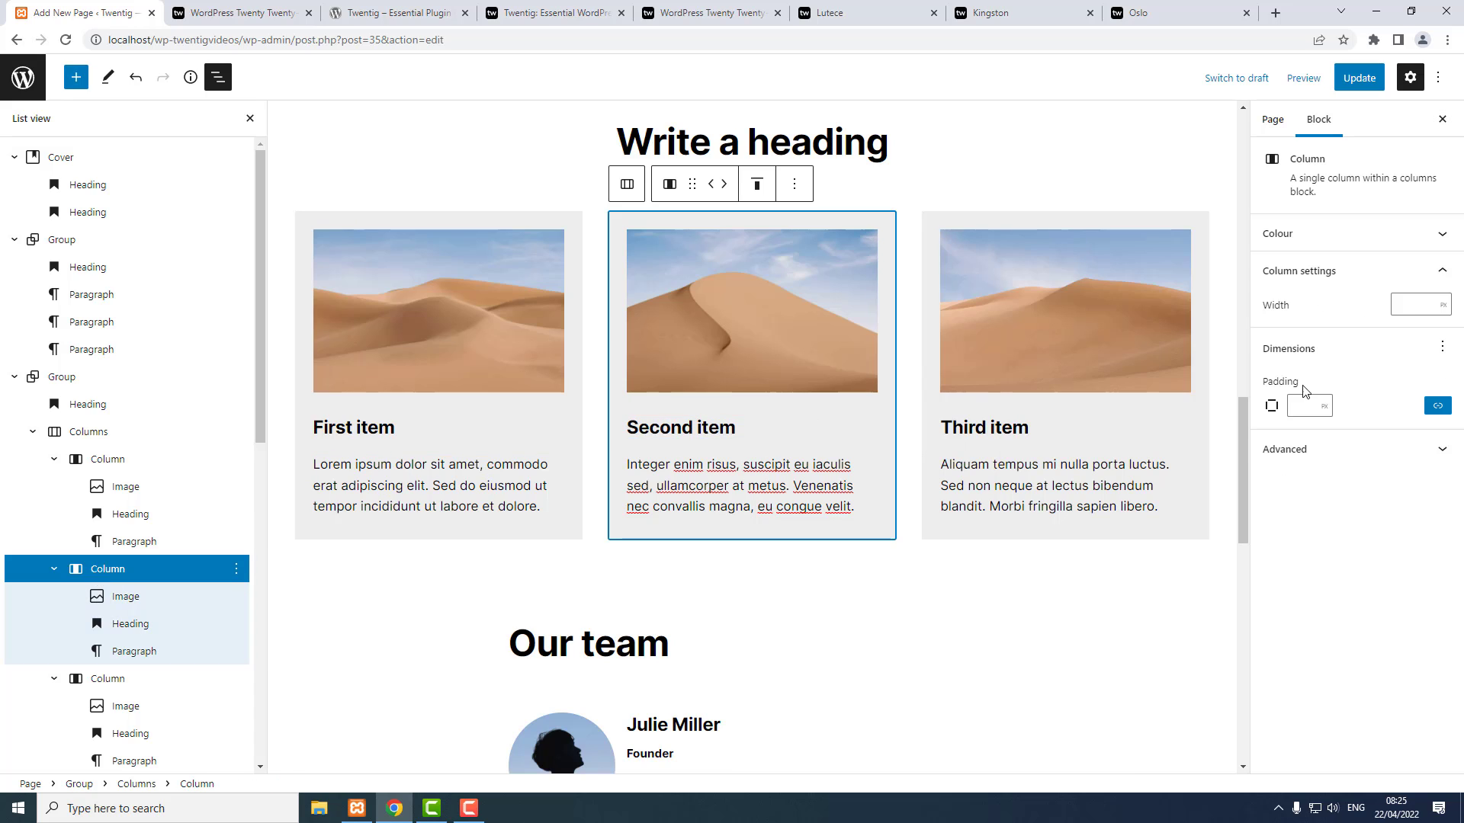
click(1441, 234)
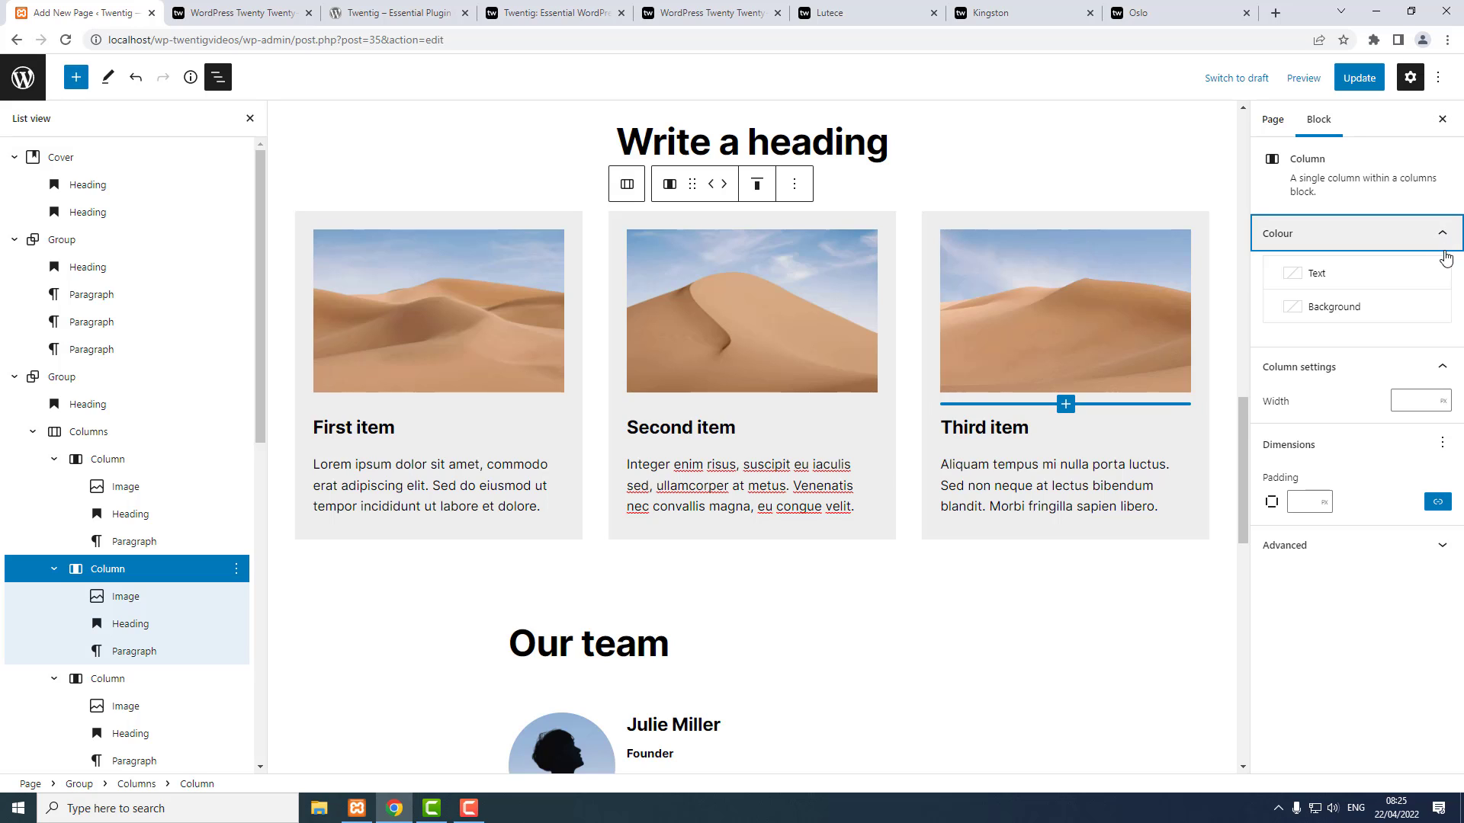
click(1342, 306)
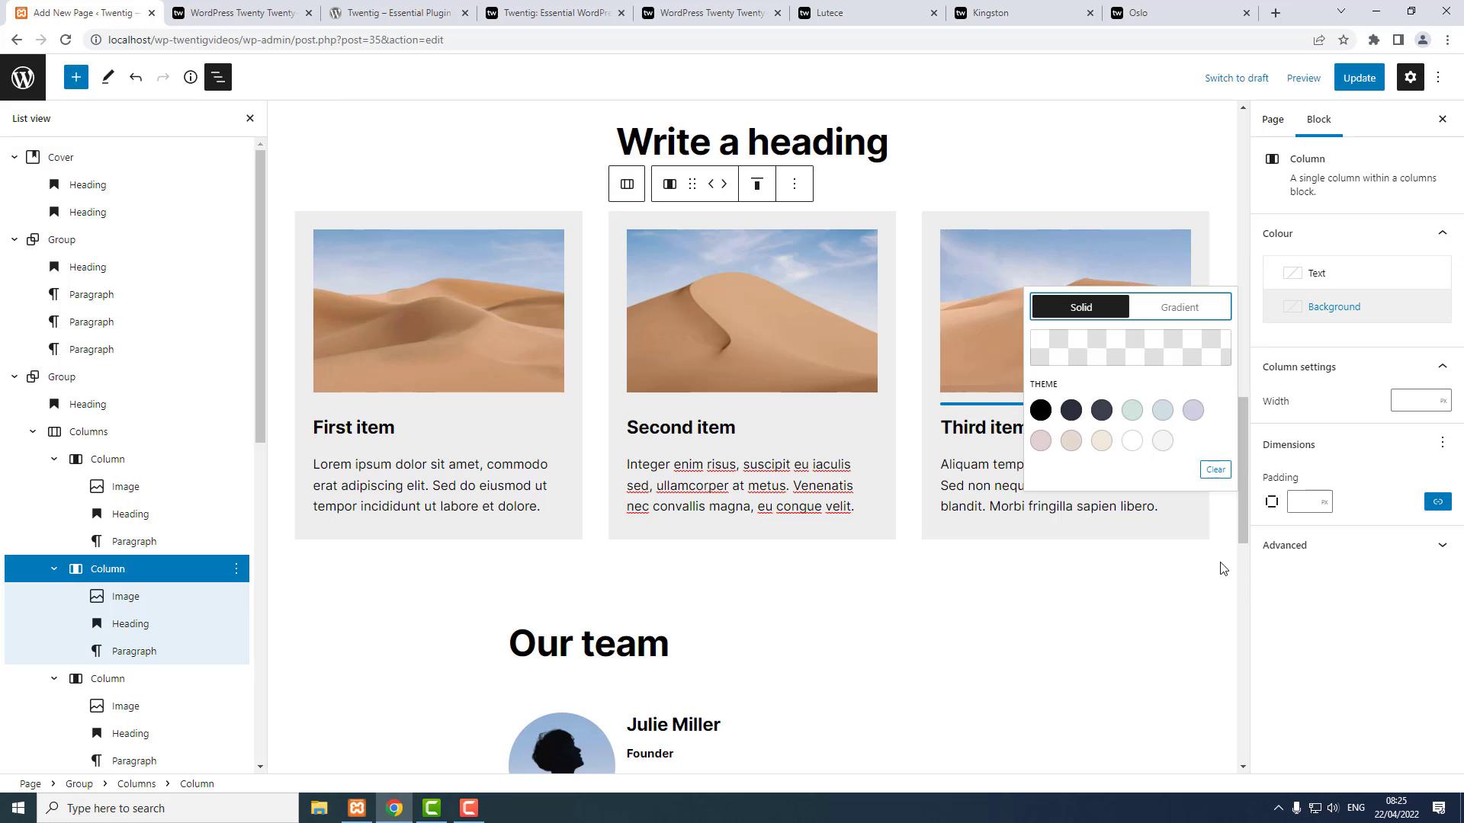
click(1162, 412)
click(1065, 598)
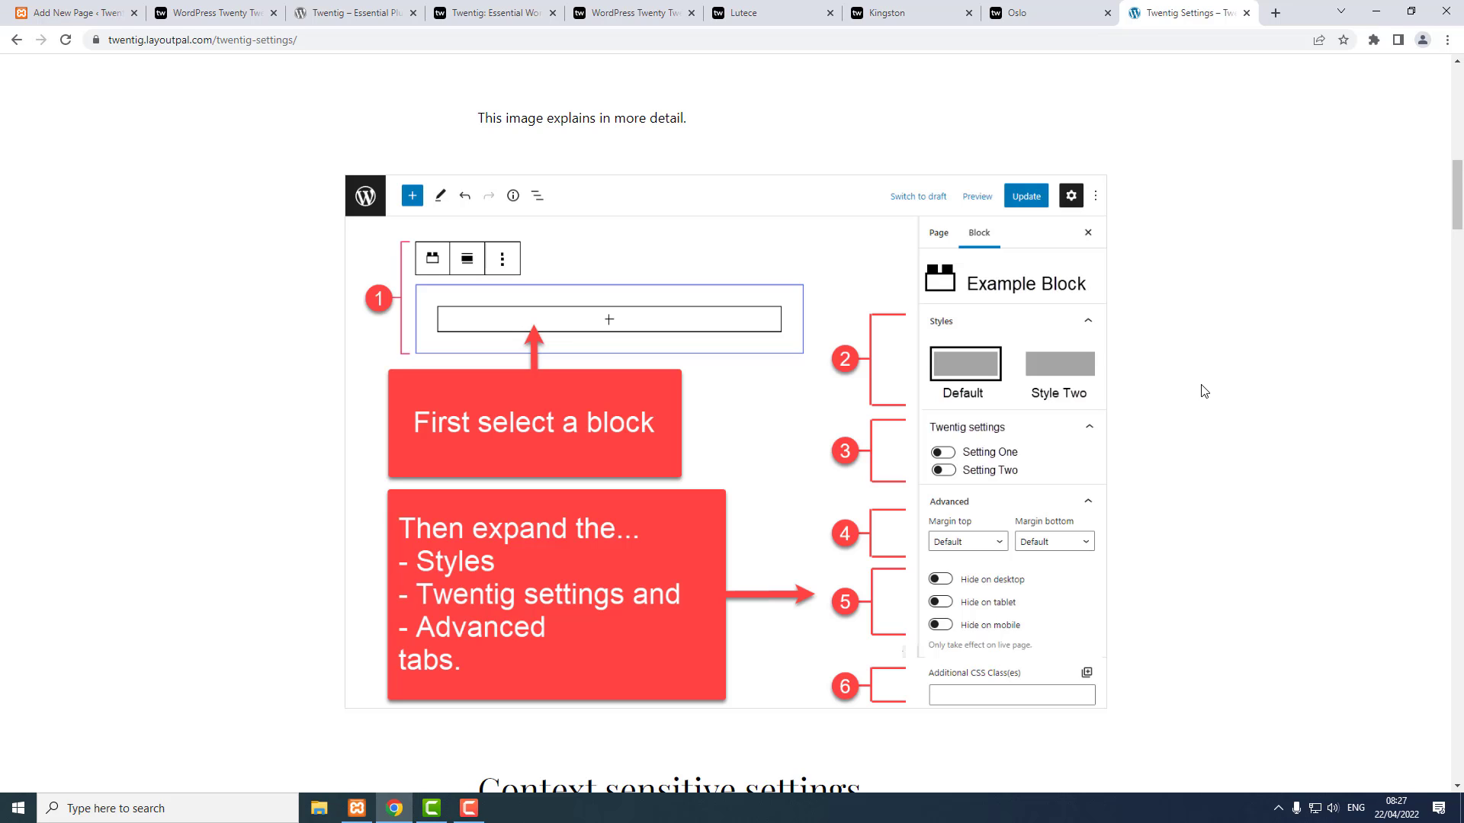
Back in the editor, toggle the eyebrow class on and off for Second item, then select Columns.
click(63, 10)
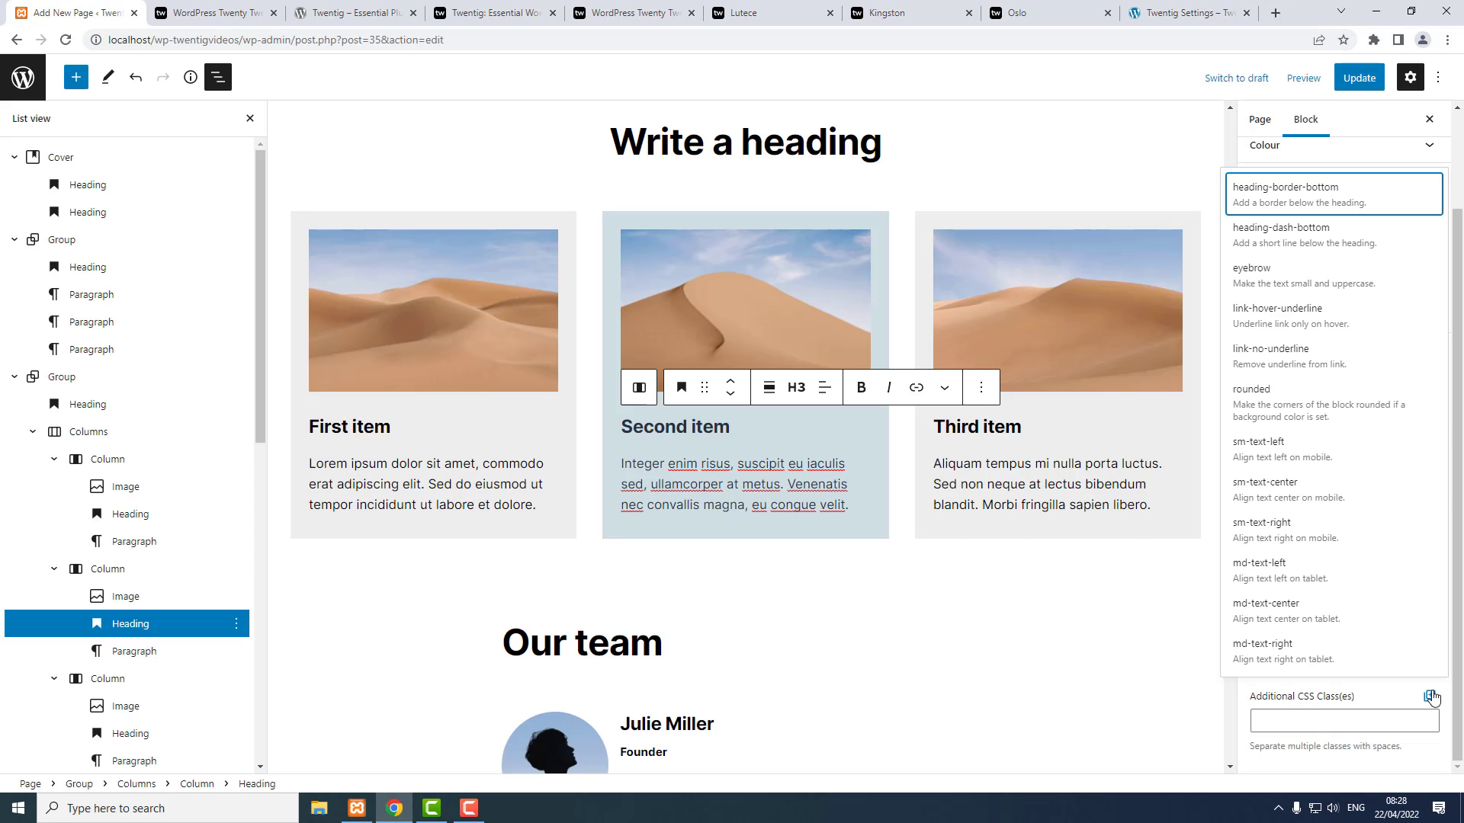
click(1271, 275)
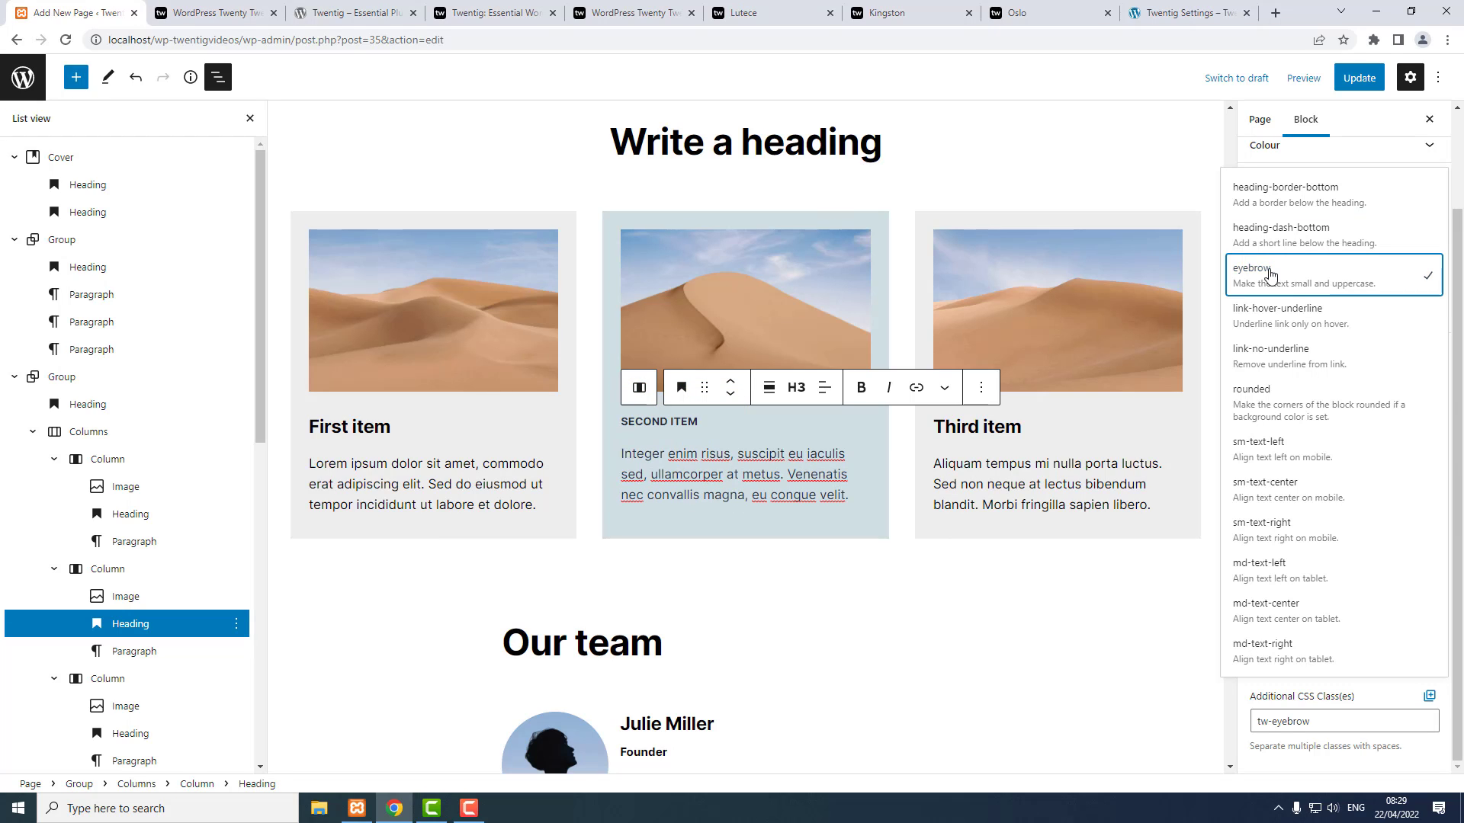
click(1271, 275)
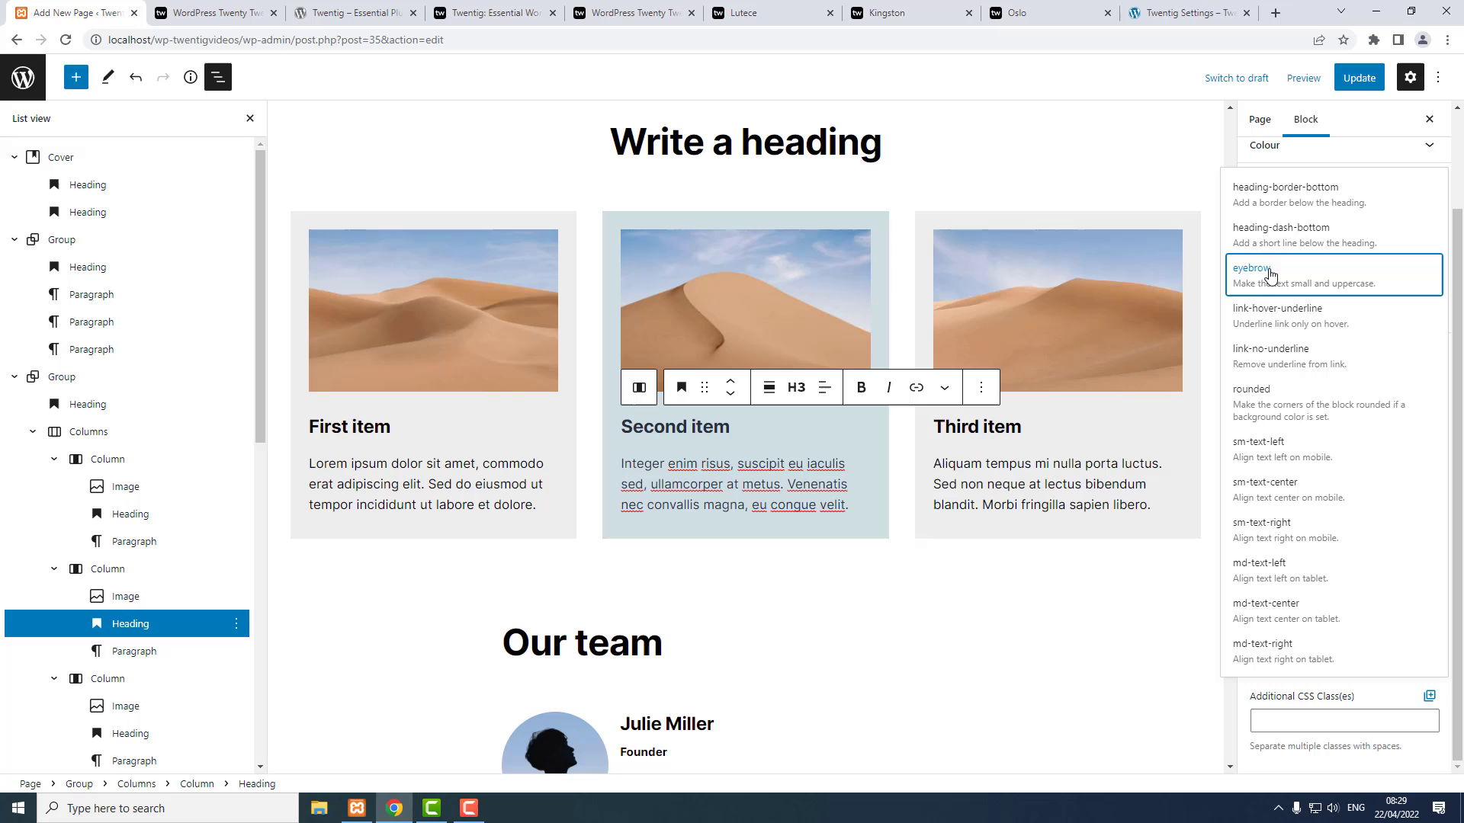
click(96, 434)
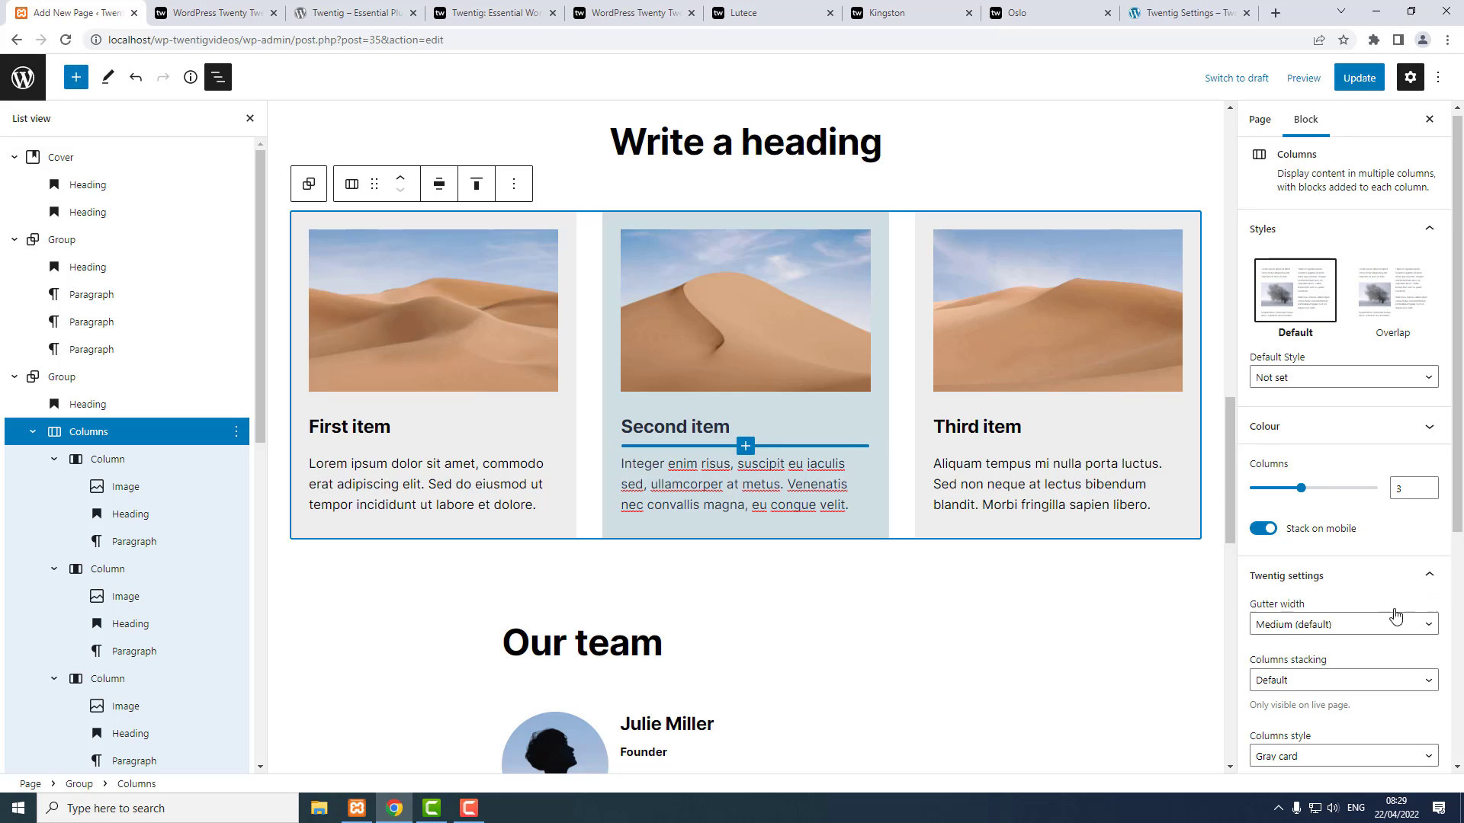
Show the Columns block's suggested Advanced CSS classes, adding then removing cols-rounded.
scroll(1397, 614, down, 5)
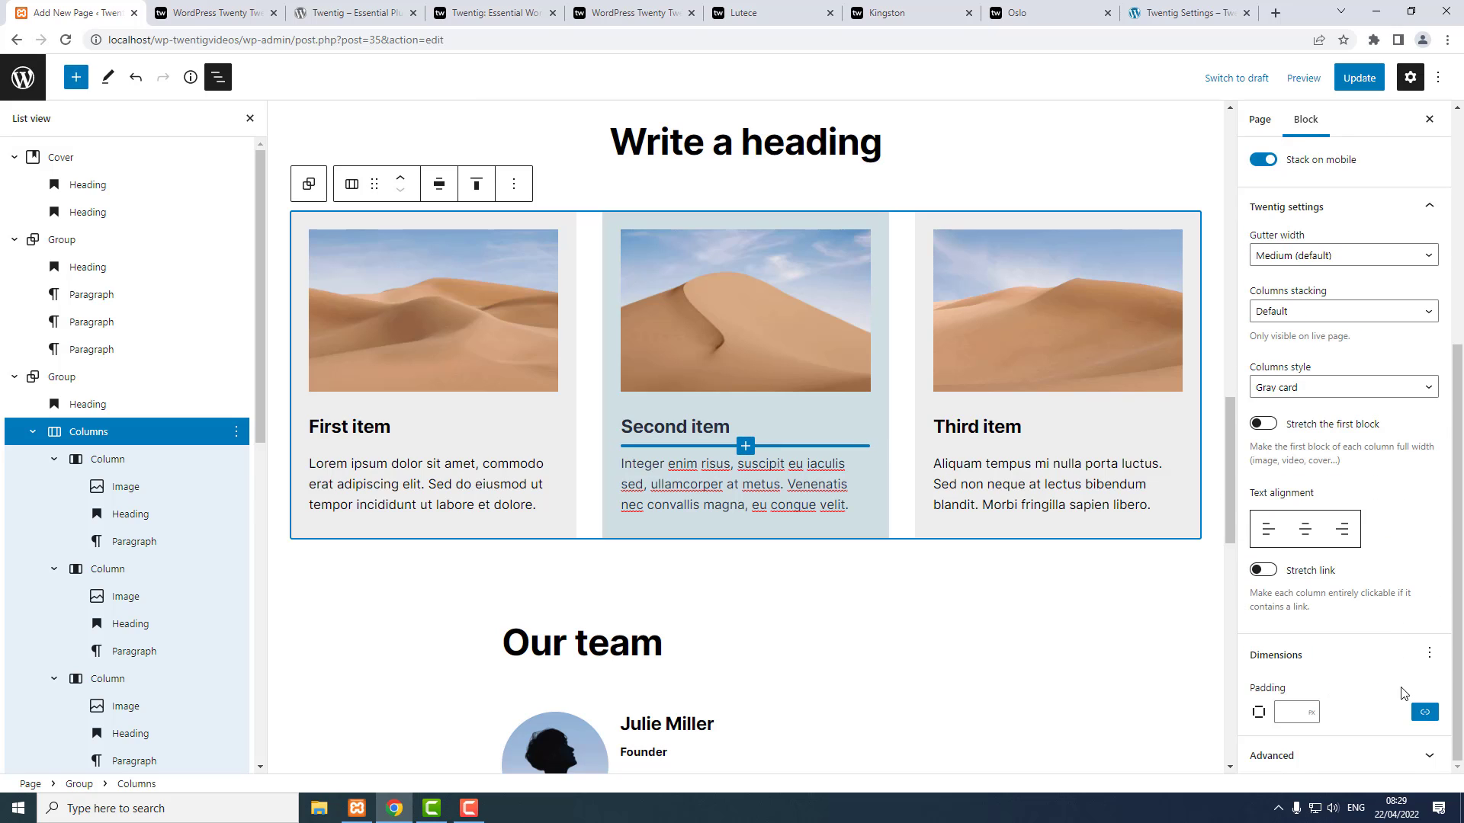
click(1429, 756)
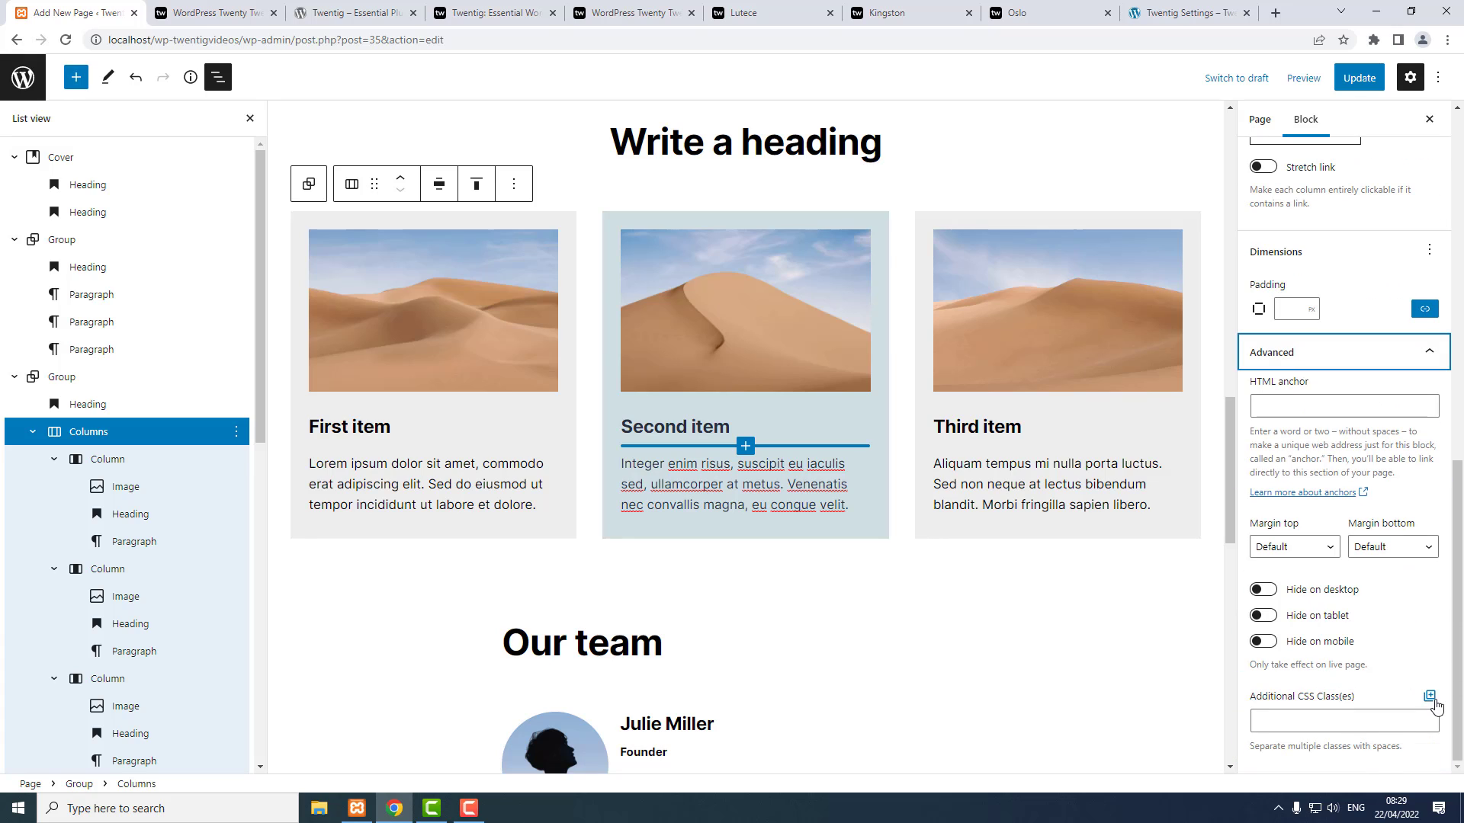
click(1431, 697)
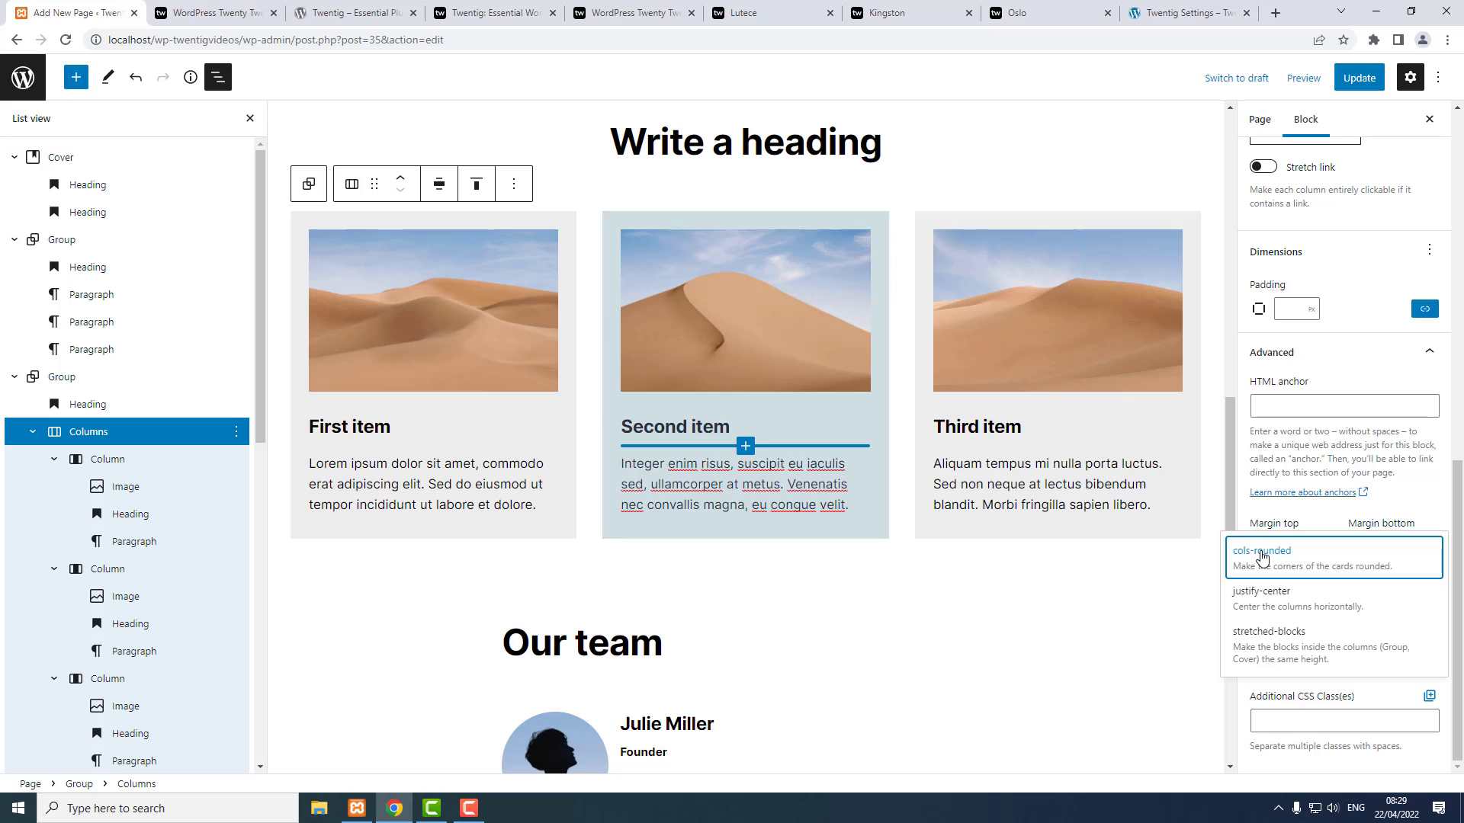
click(1261, 559)
click(1262, 559)
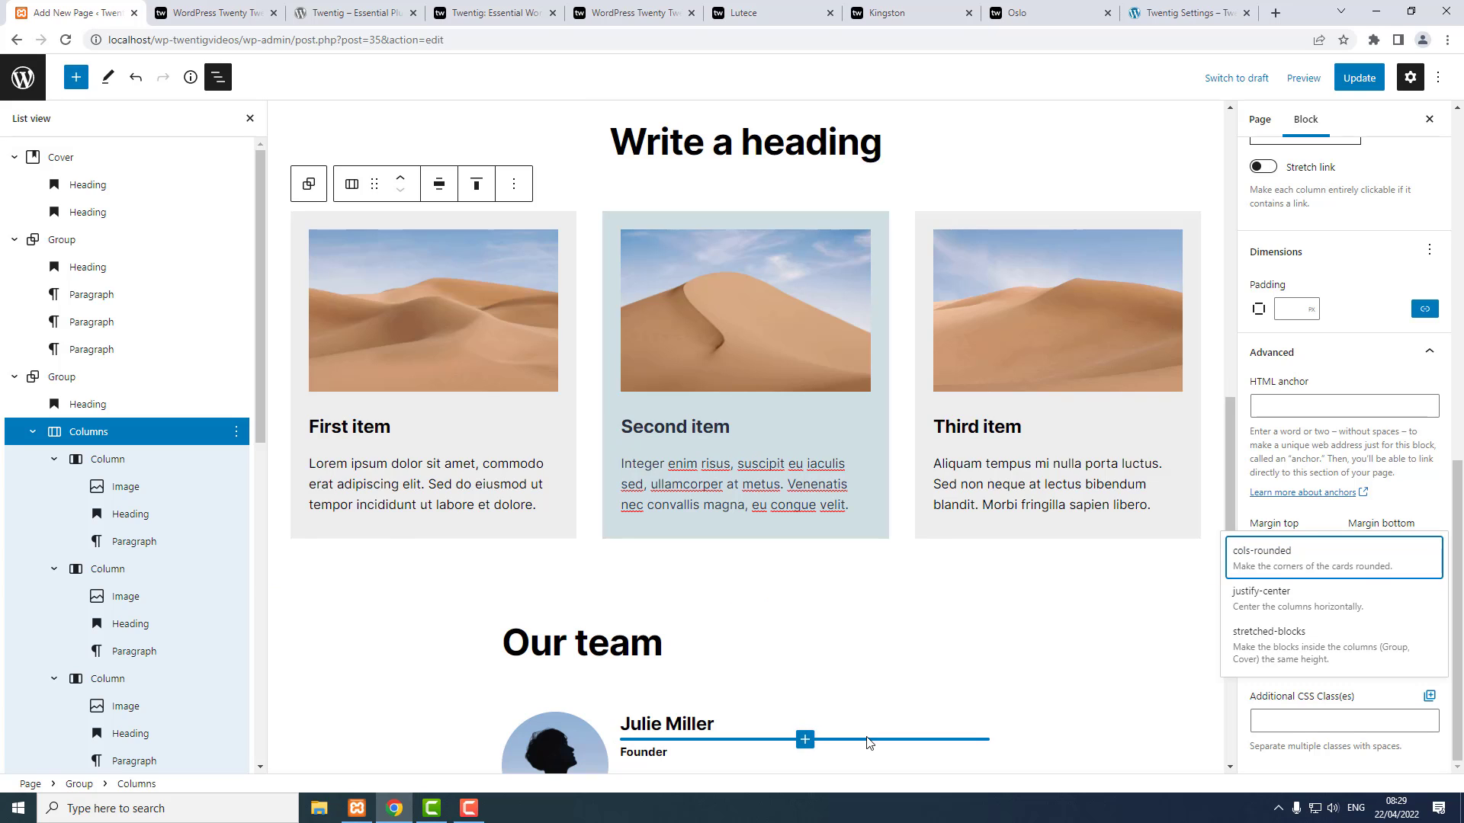
Browse the twentig.com home and demos pages, then the Lutece, Kingston and Oslo starter demos.
click(500, 15)
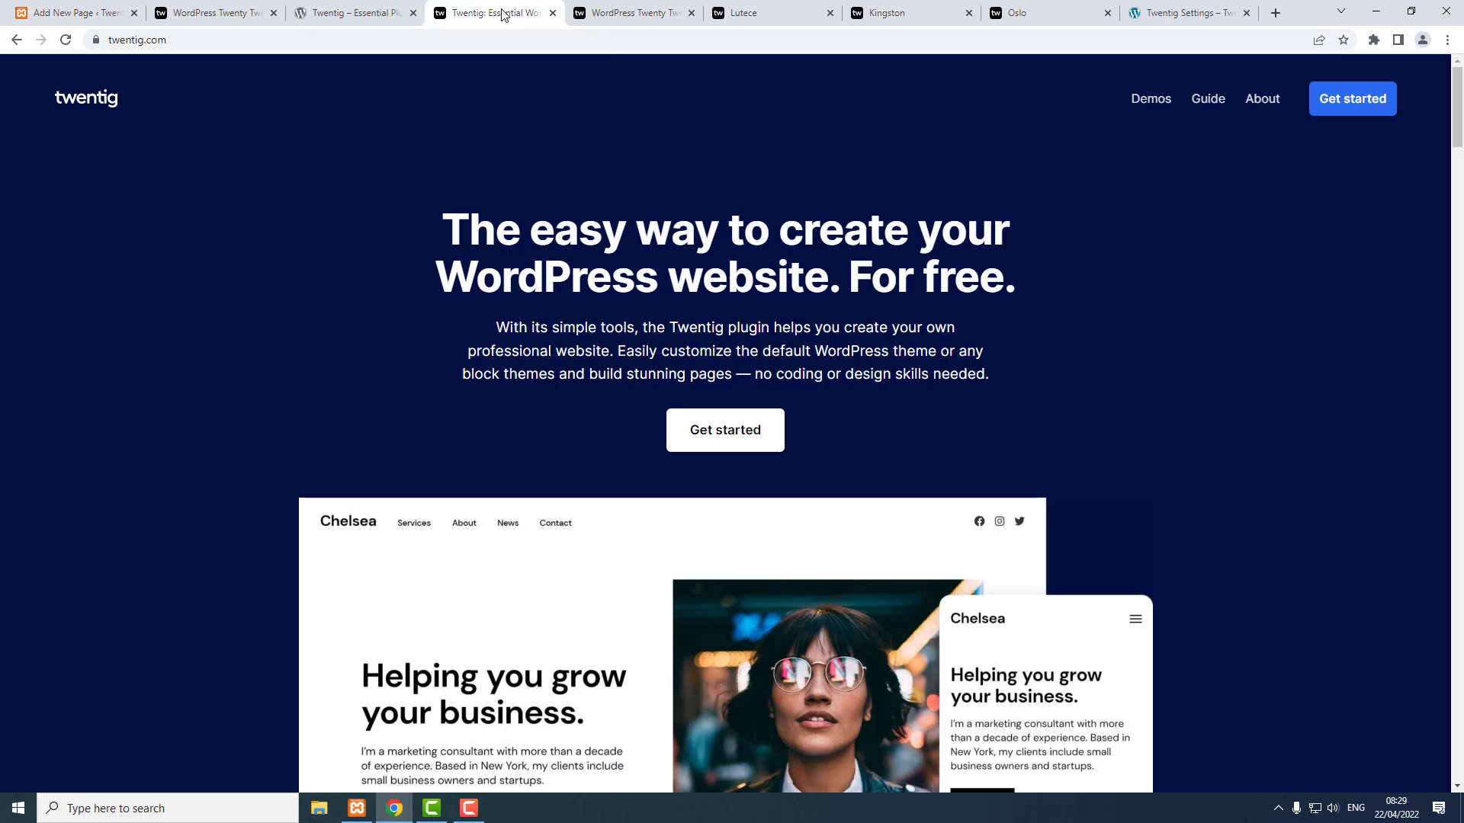
click(644, 13)
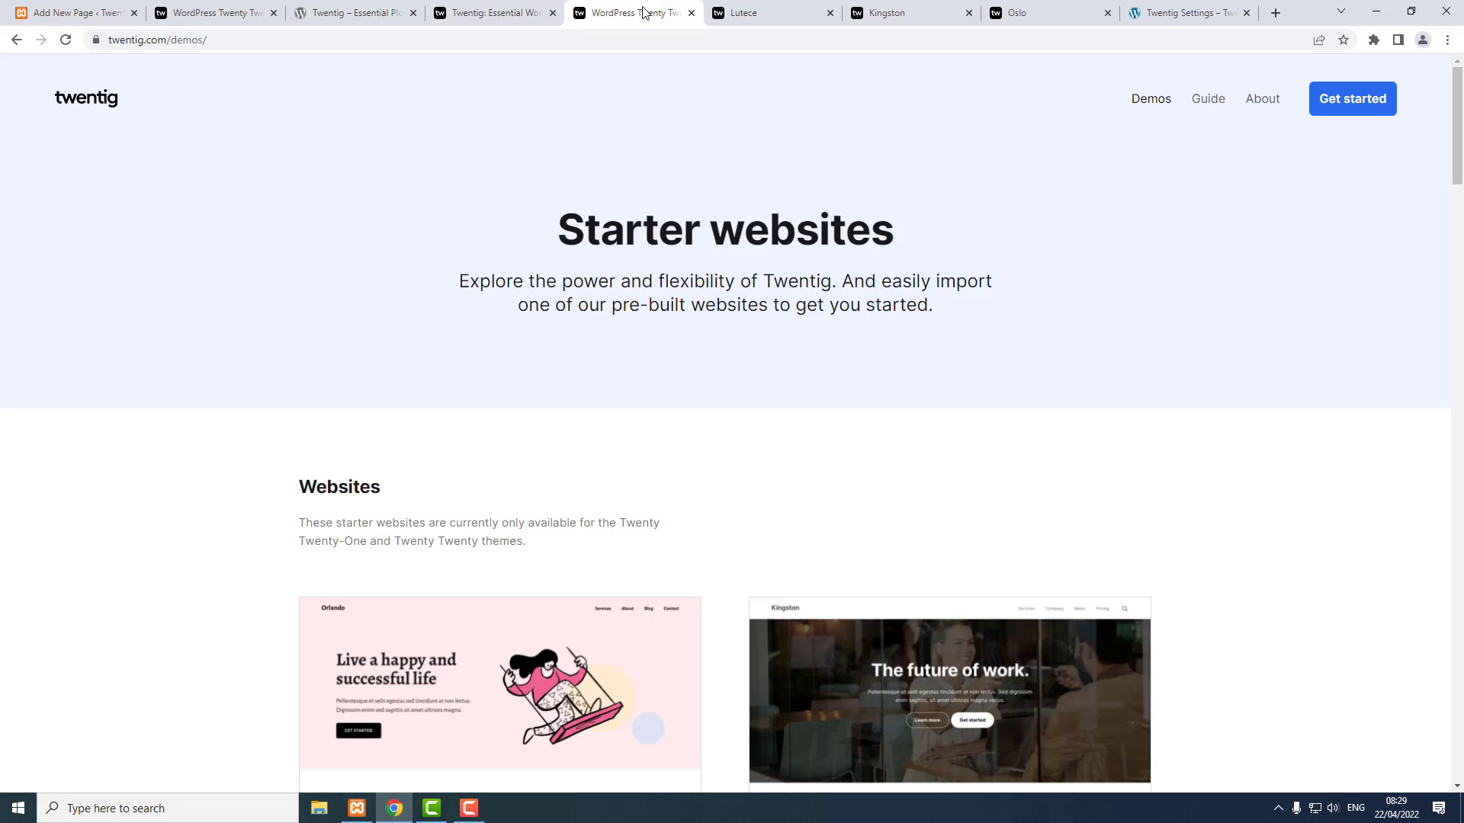
click(782, 15)
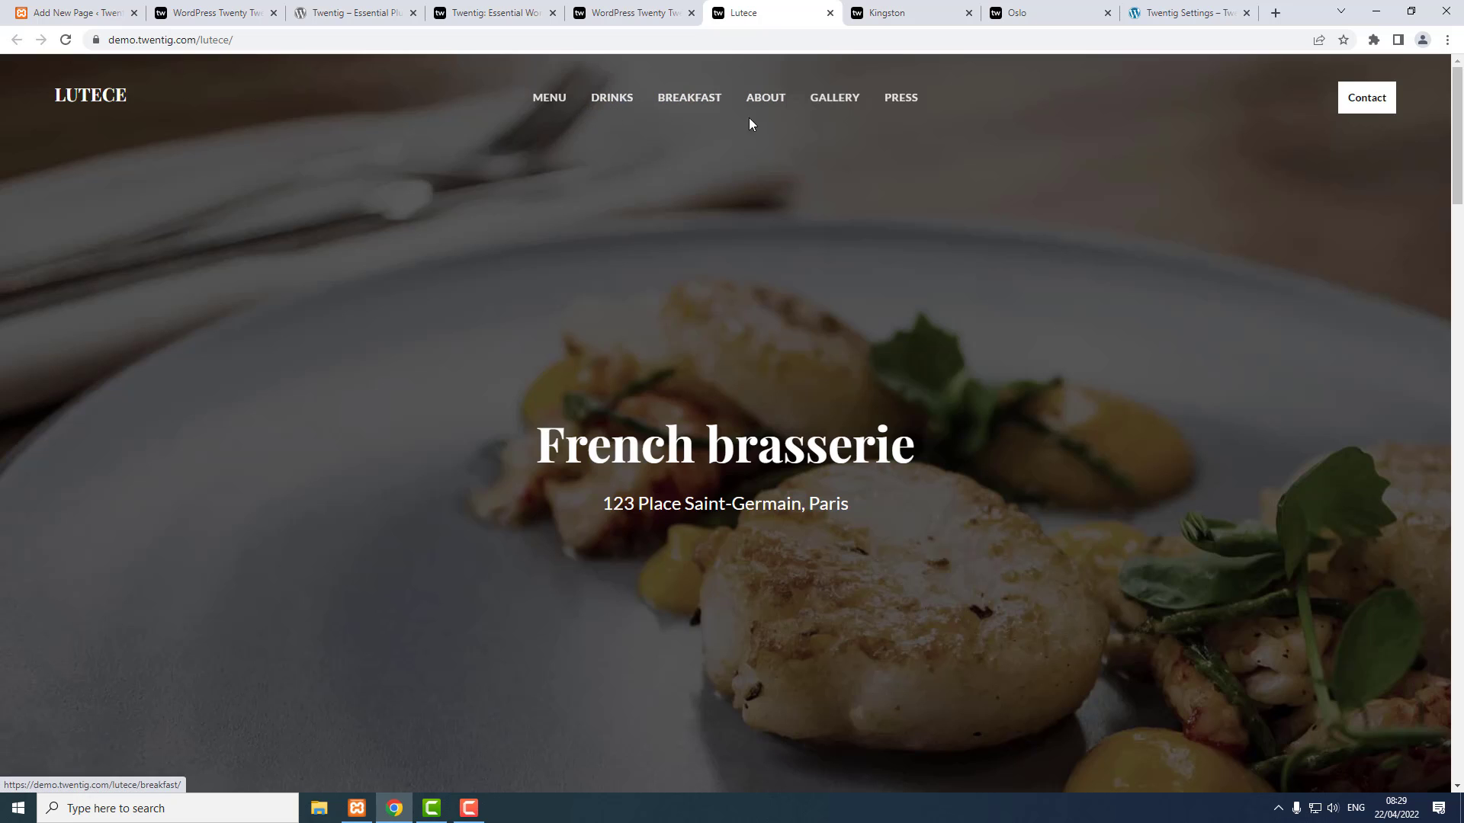
click(884, 14)
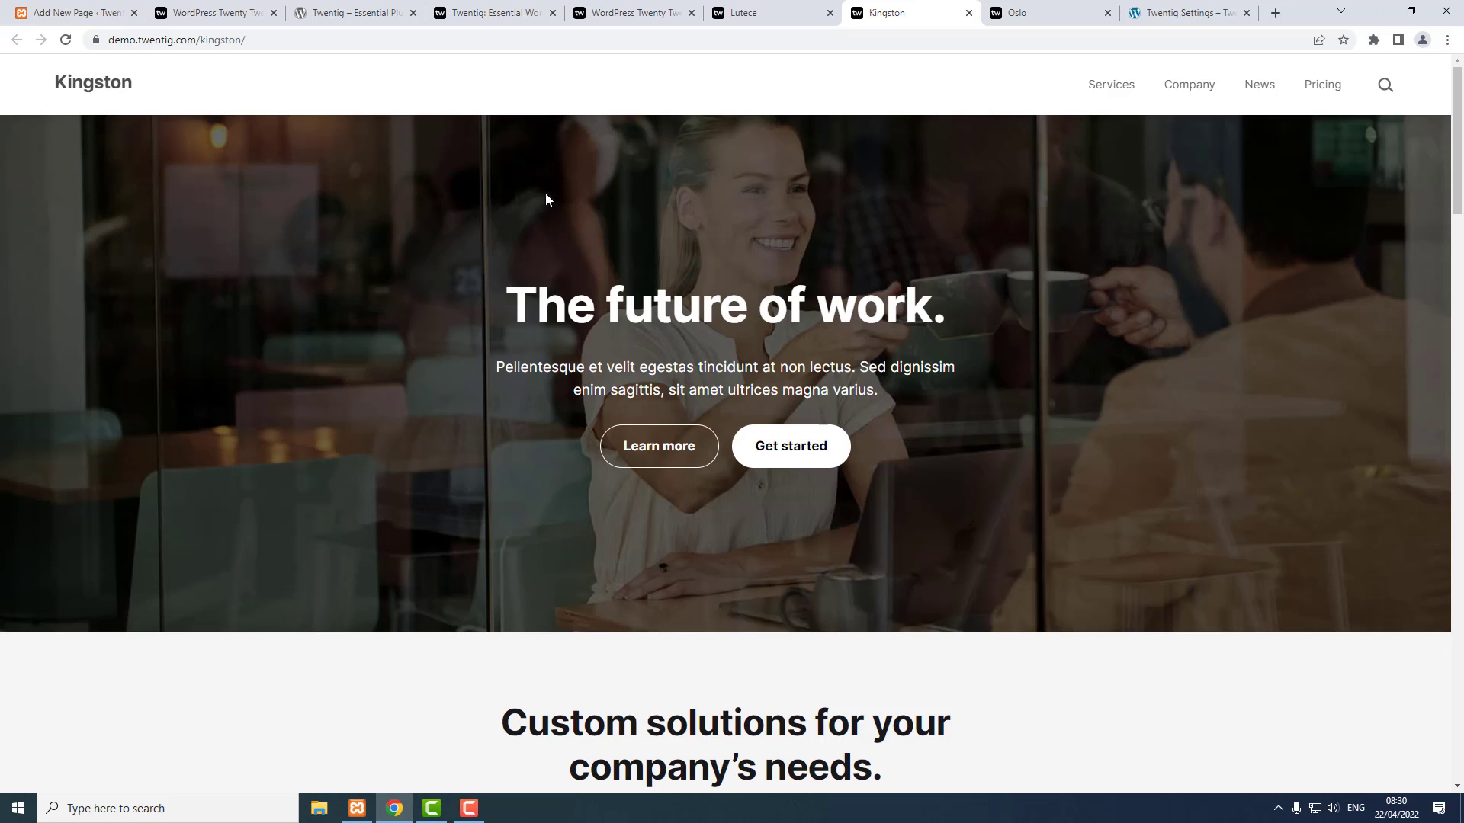
click(1078, 12)
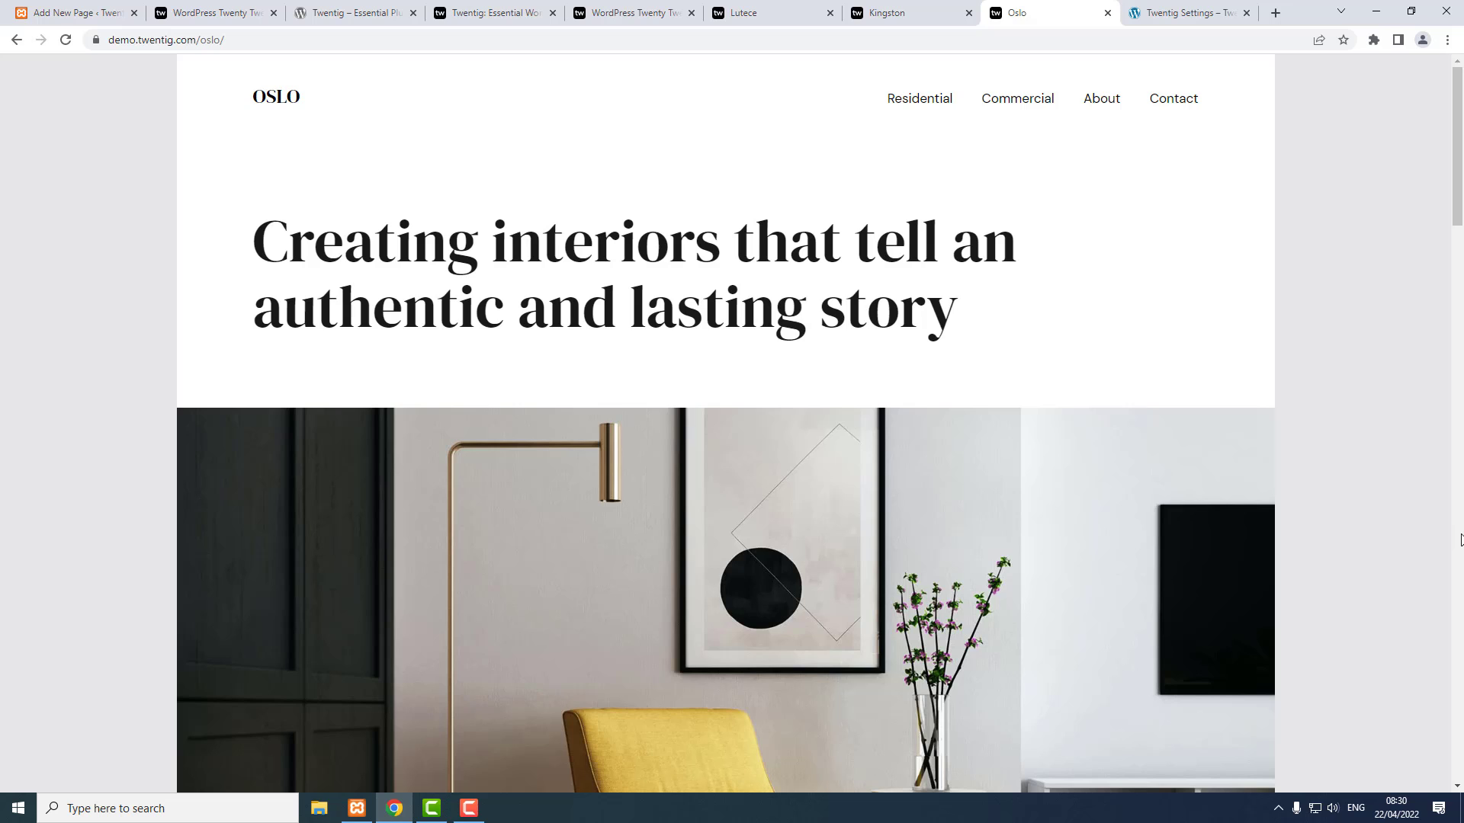
Switch with Ctrl+Tab to the browser tab showing the twentig.com home page.
key(ctrl+Tab)
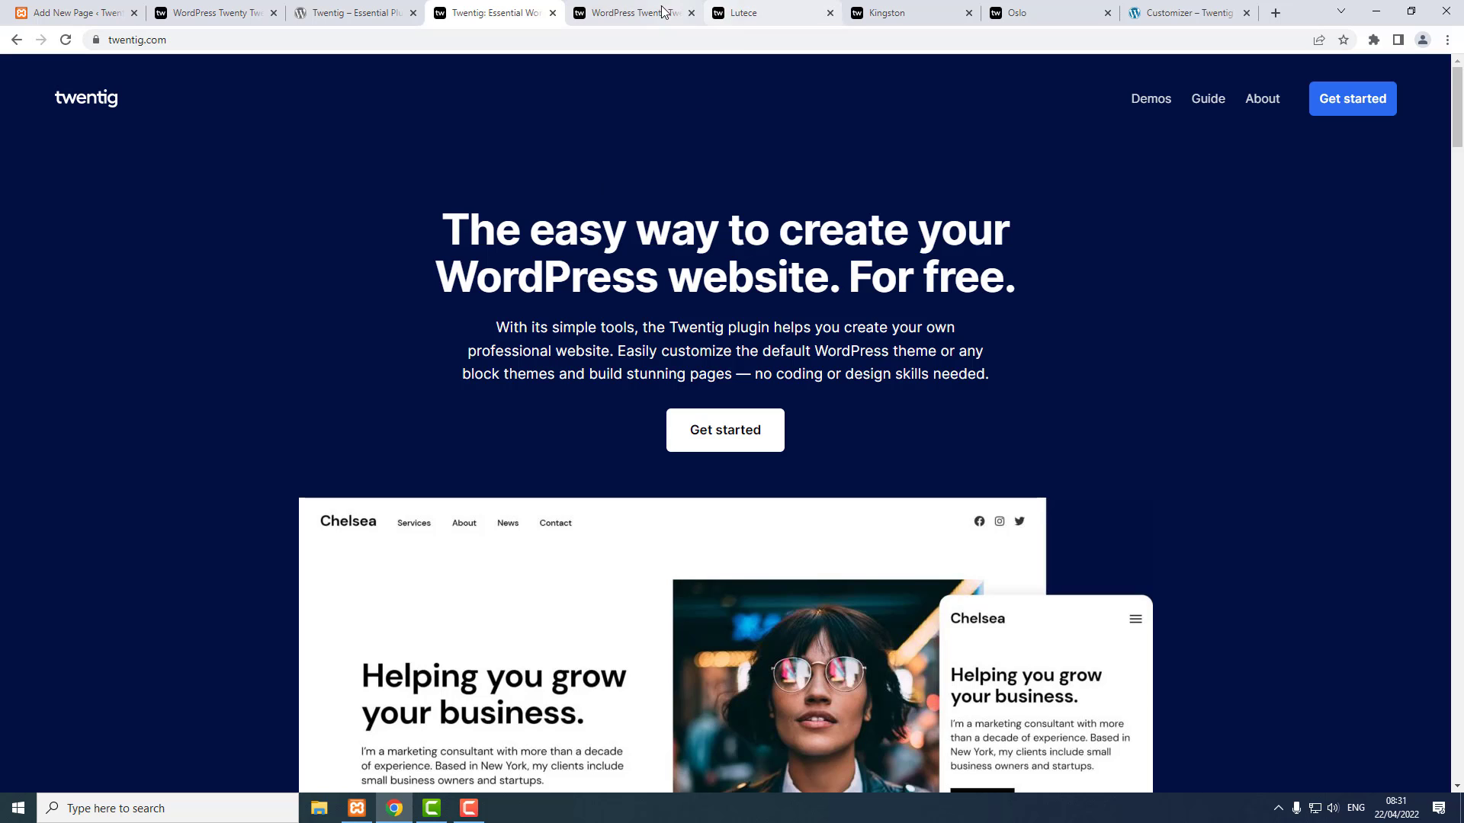
Switch to the twentig.com demos tab and bring the Orlando, Kingston, Lutece and Kyoto starter sites into view.
click(624, 11)
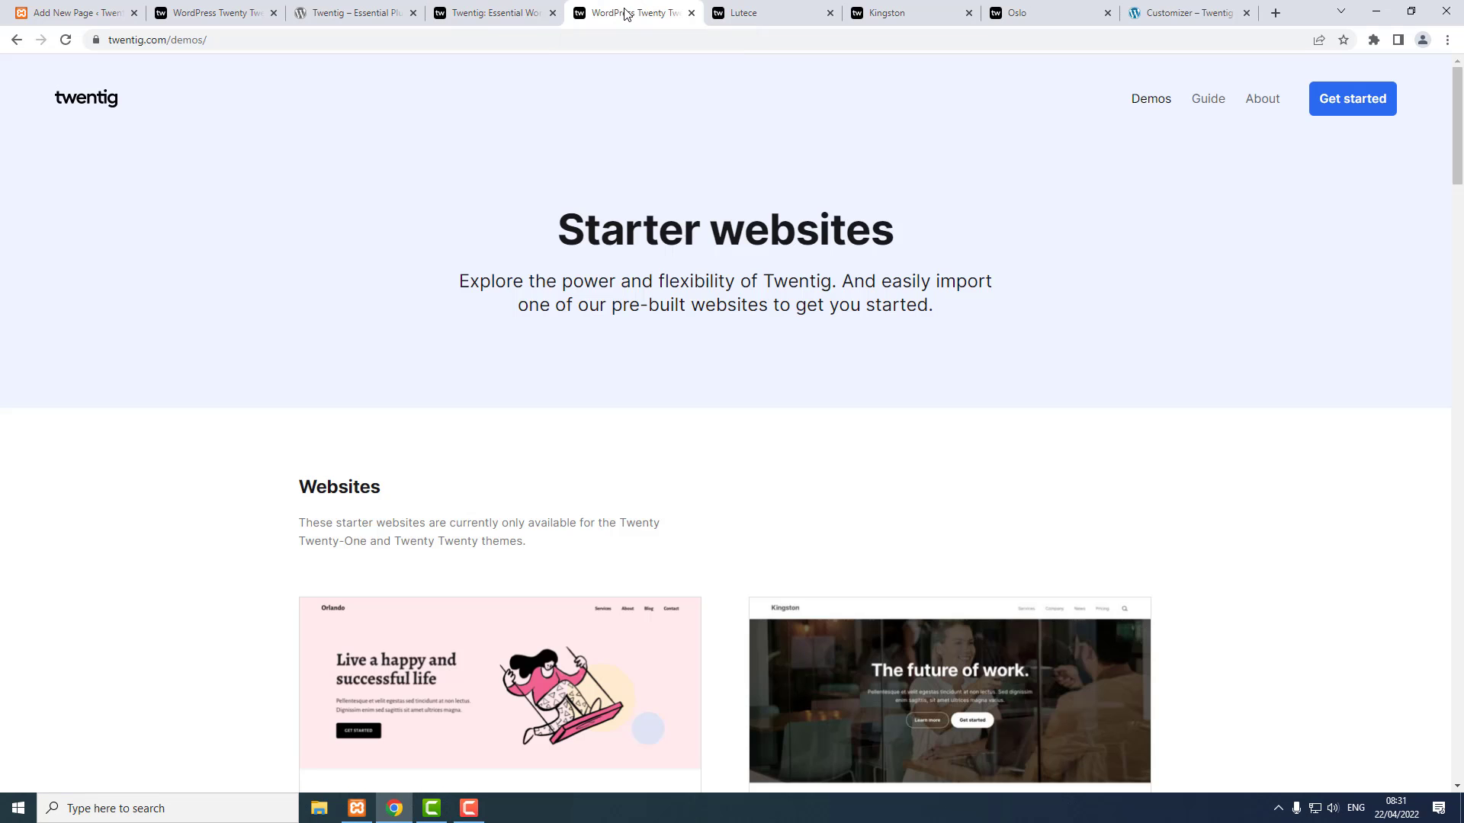
scroll(1407, 593, down, 5)
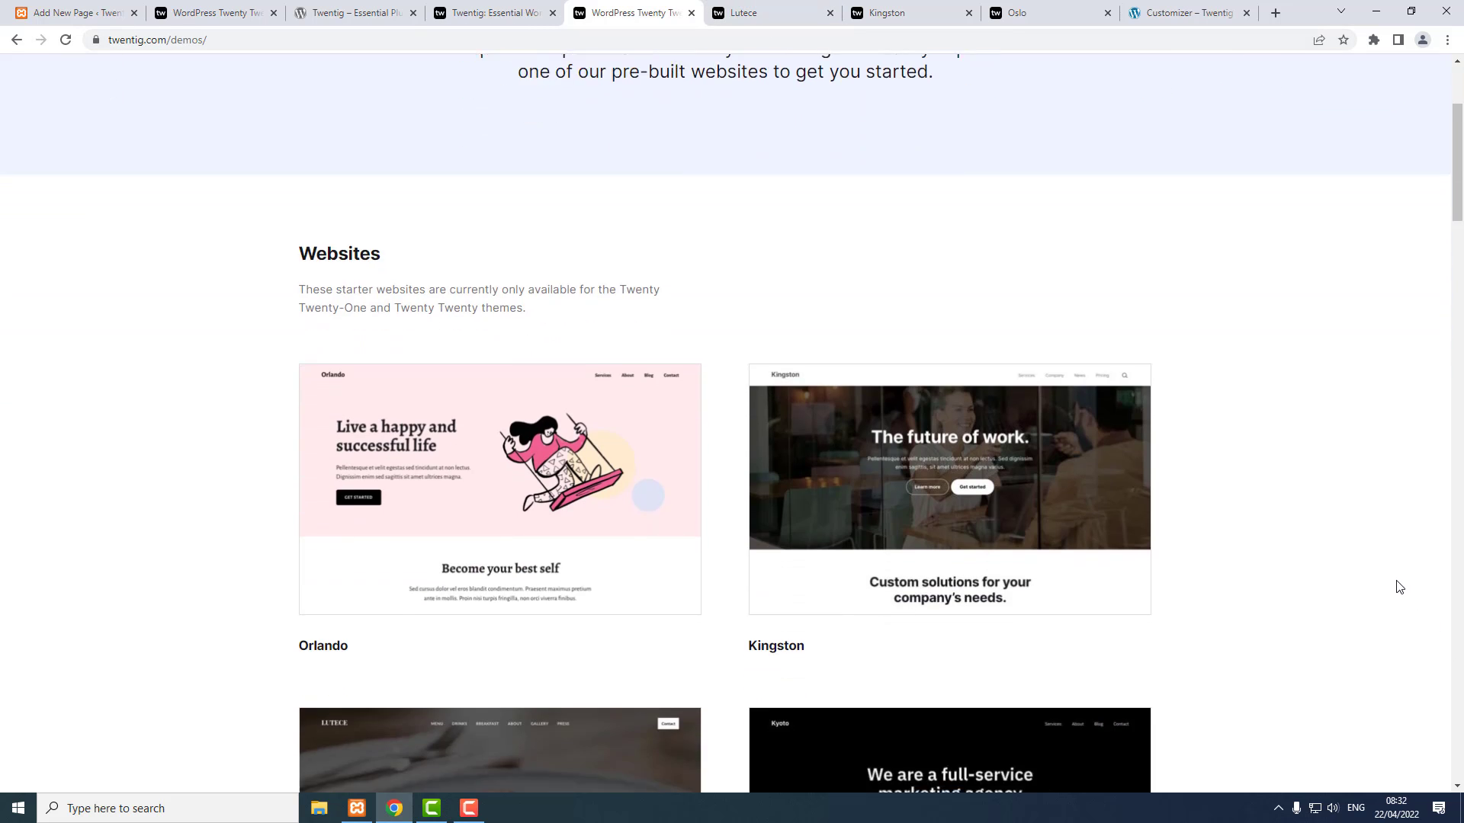
scroll(1397, 587, down, 2)
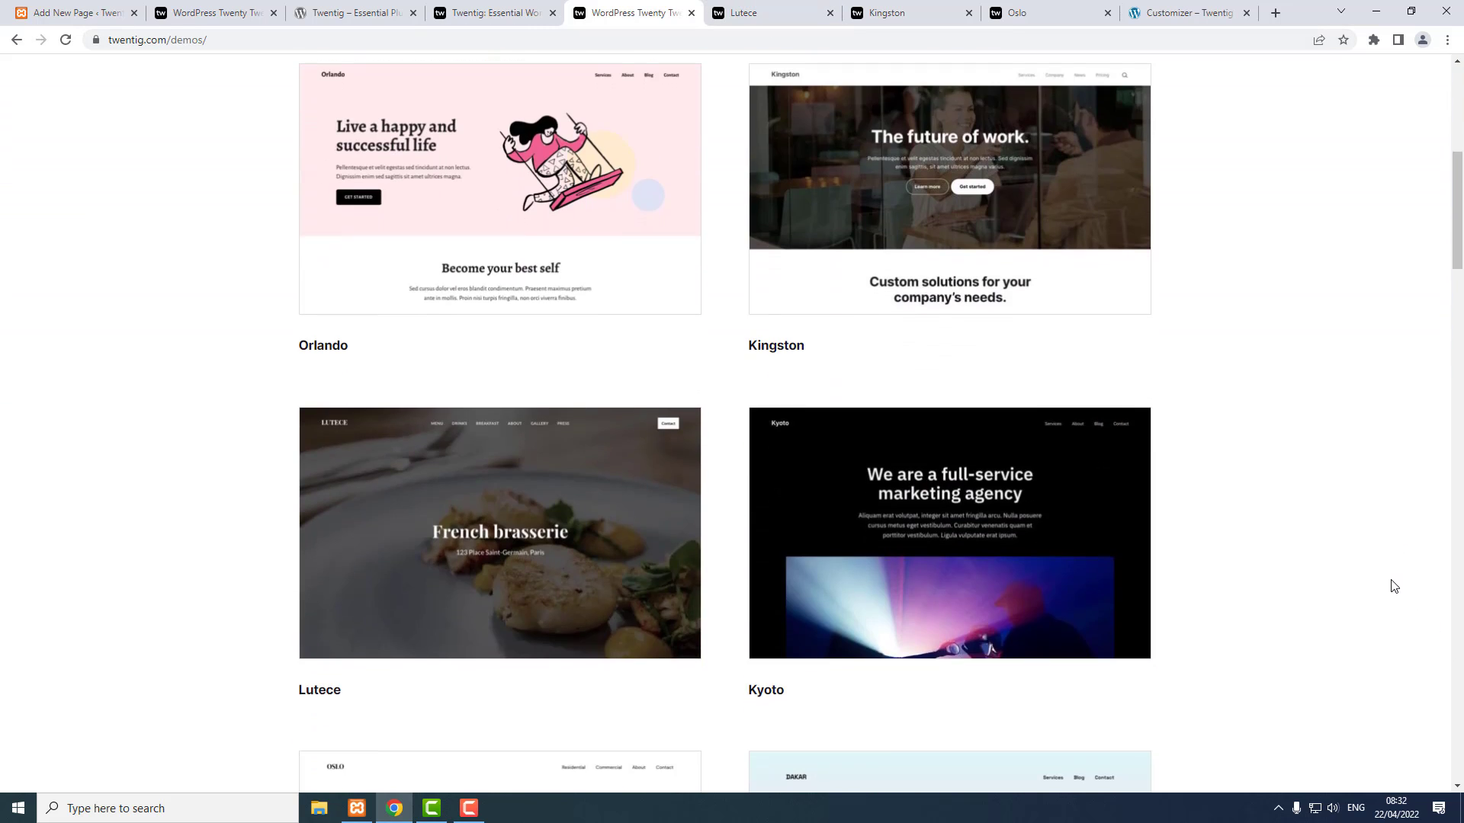